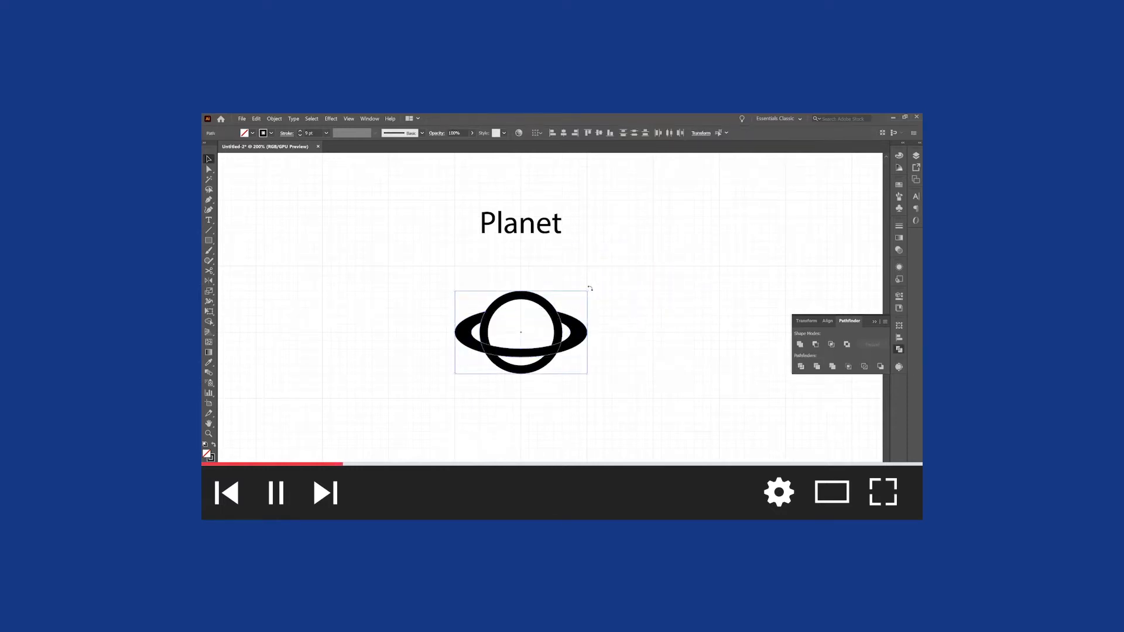
pyautogui.moveTo(567, 269); pyautogui.dragTo(591, 328)
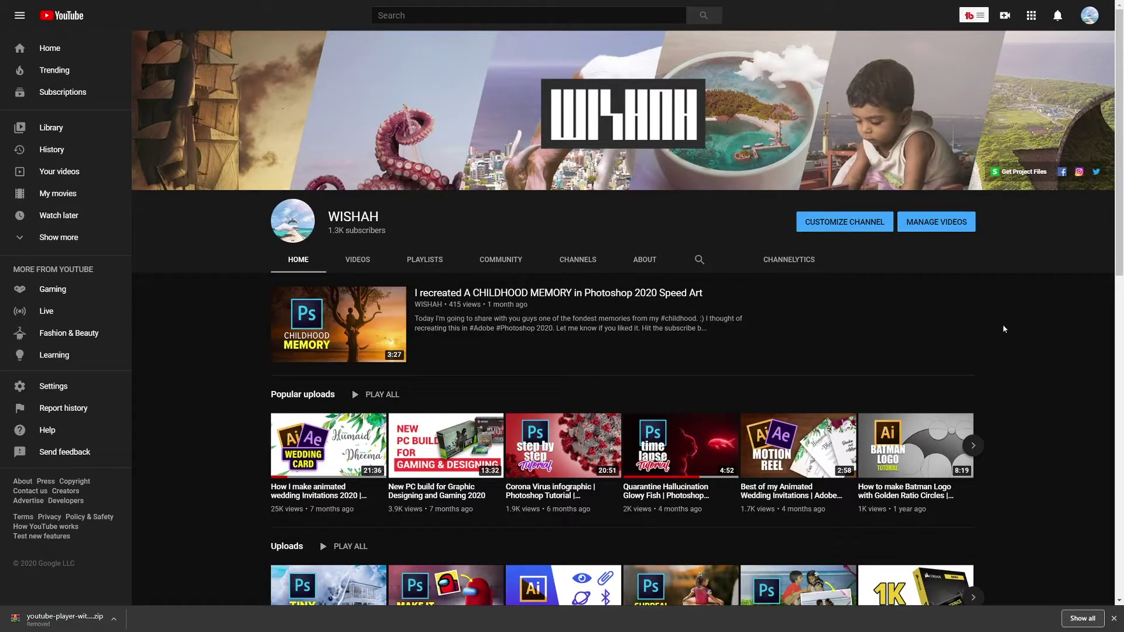
pyautogui.moveTo(1119, 202); pyautogui.dragTo(1122, 330)
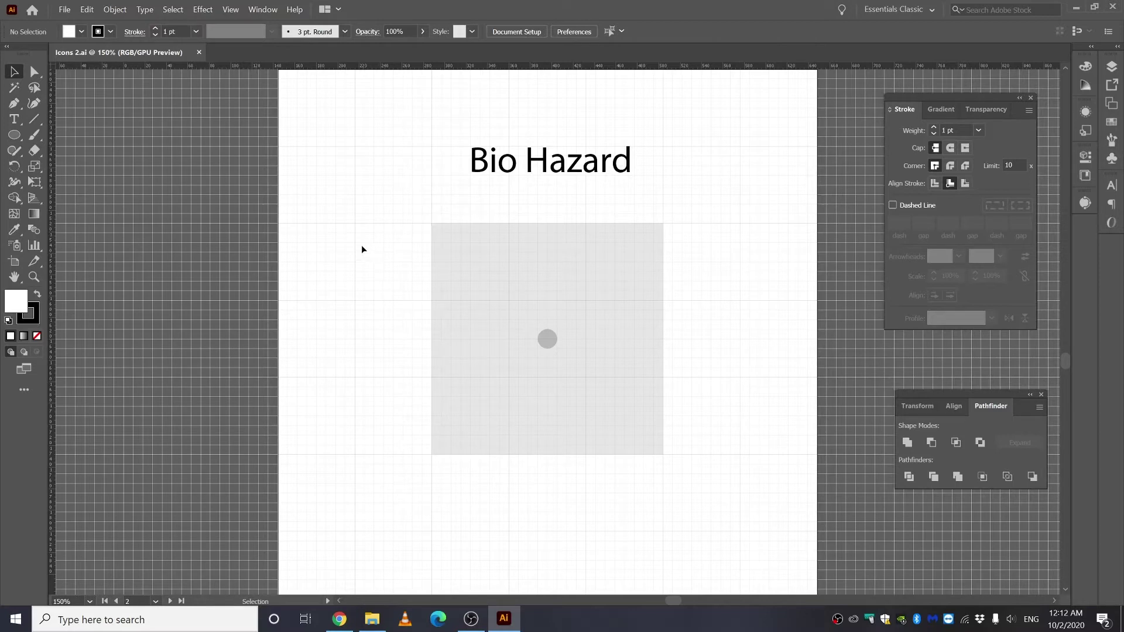
# Make sure Snap to Grid is enabled for the Bio Hazard artboard
pyautogui.click(230, 10)
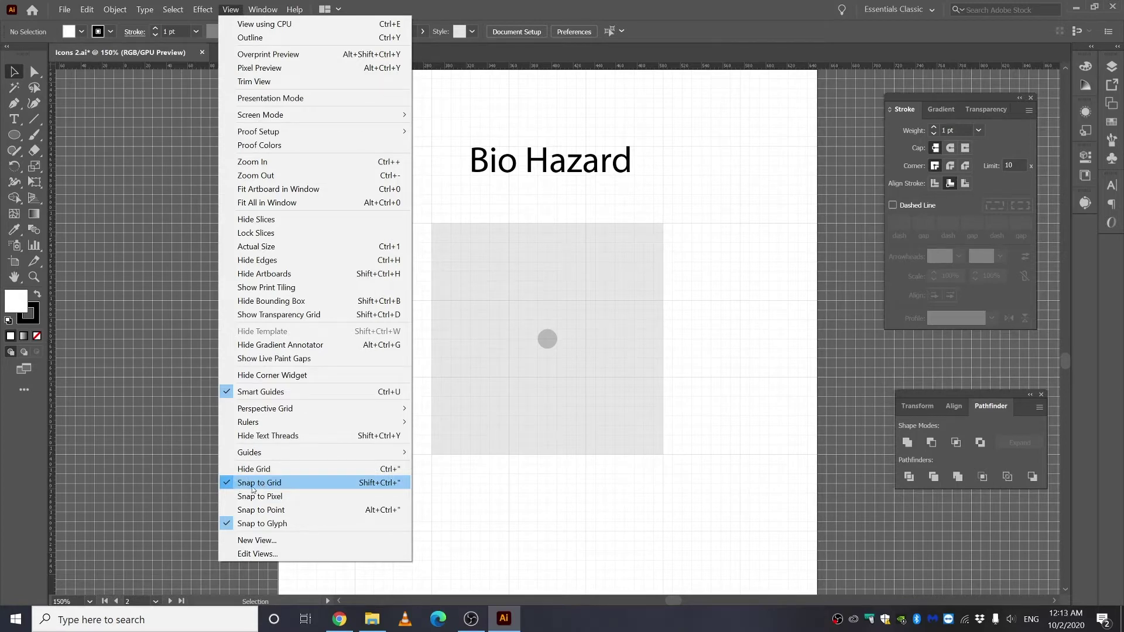
pyautogui.click(232, 485)
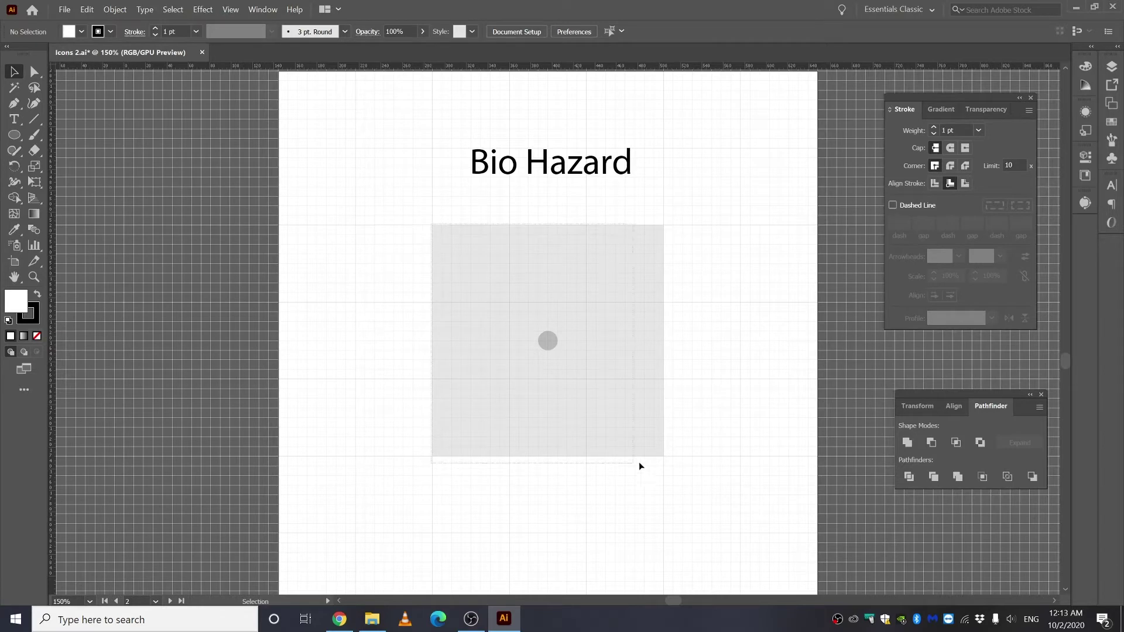
pyautogui.moveTo(639, 463); pyautogui.dragTo(663, 456)
# Draw a circle at the top centre of the grey square and enlarge it to 108 px, reaching the square's centre
pyautogui.click(15, 135)
pyautogui.moveTo(548, 276); pyautogui.dragTo(600, 325)
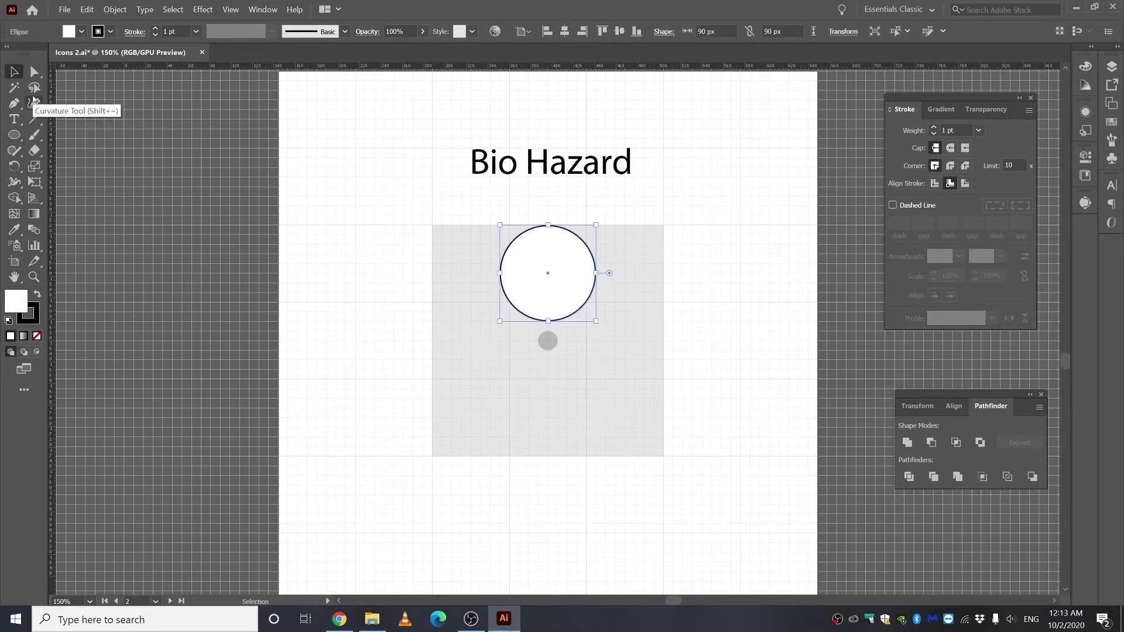
pyautogui.click(14, 72)
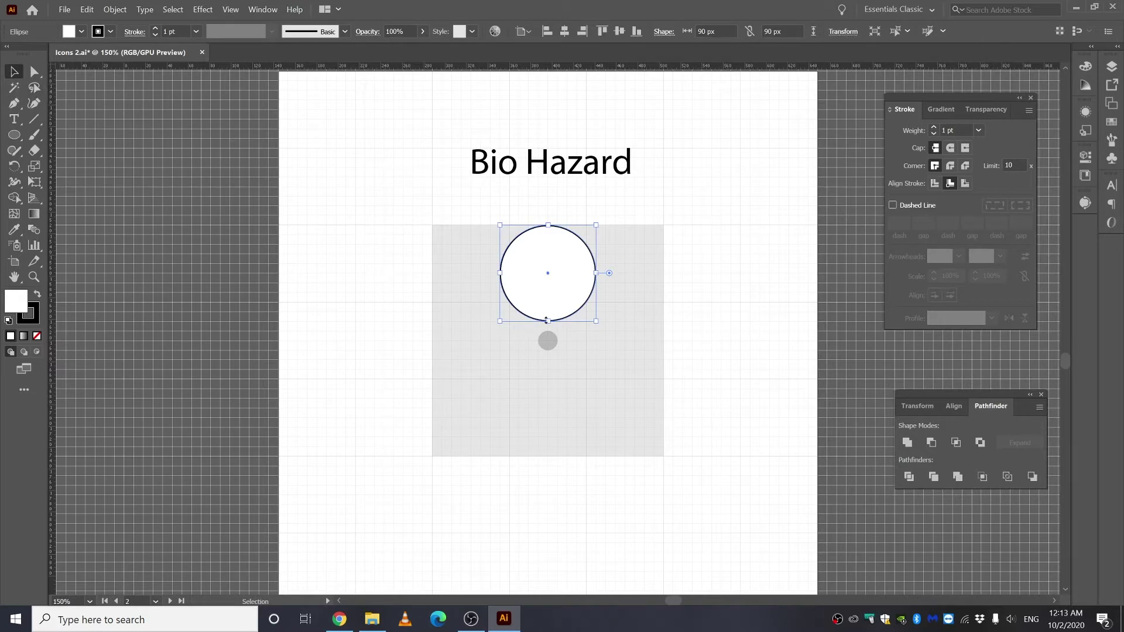
pyautogui.moveTo(549, 321); pyautogui.dragTo(548, 339)
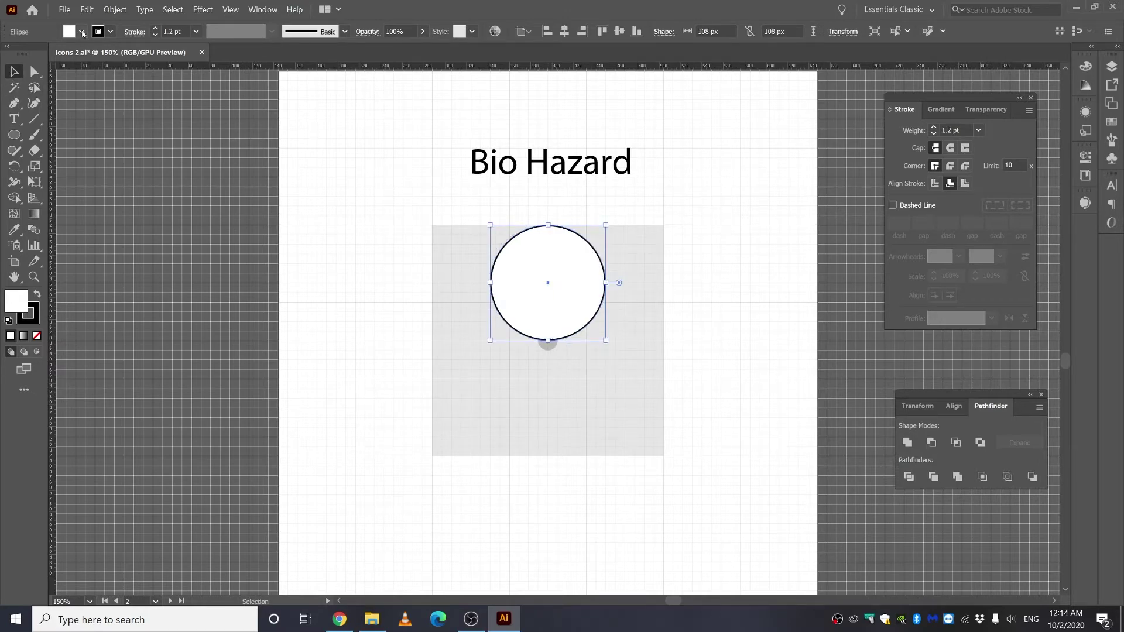
# Give the 108 px circle a black fill and no stroke
pyautogui.click(82, 31)
pyautogui.click(37, 53)
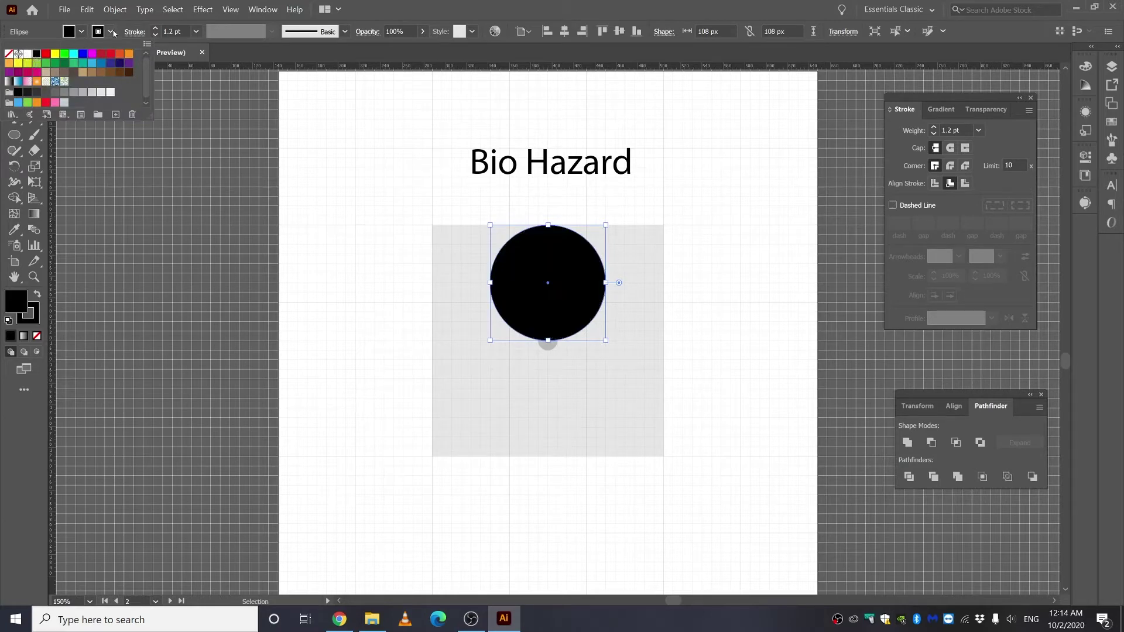
pyautogui.click(111, 32)
pyautogui.click(8, 54)
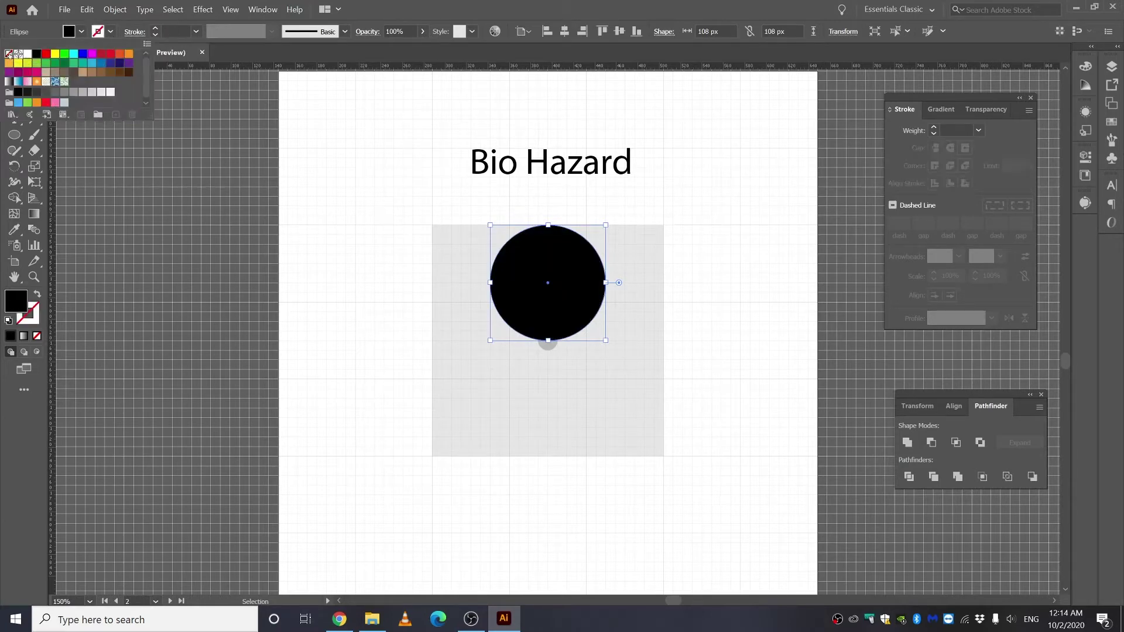
# Draw a 90 px circle inside the black circle, centred horizontally and touching its top edge
pyautogui.hotkey('ctrl', '+')
pyautogui.click(14, 134)
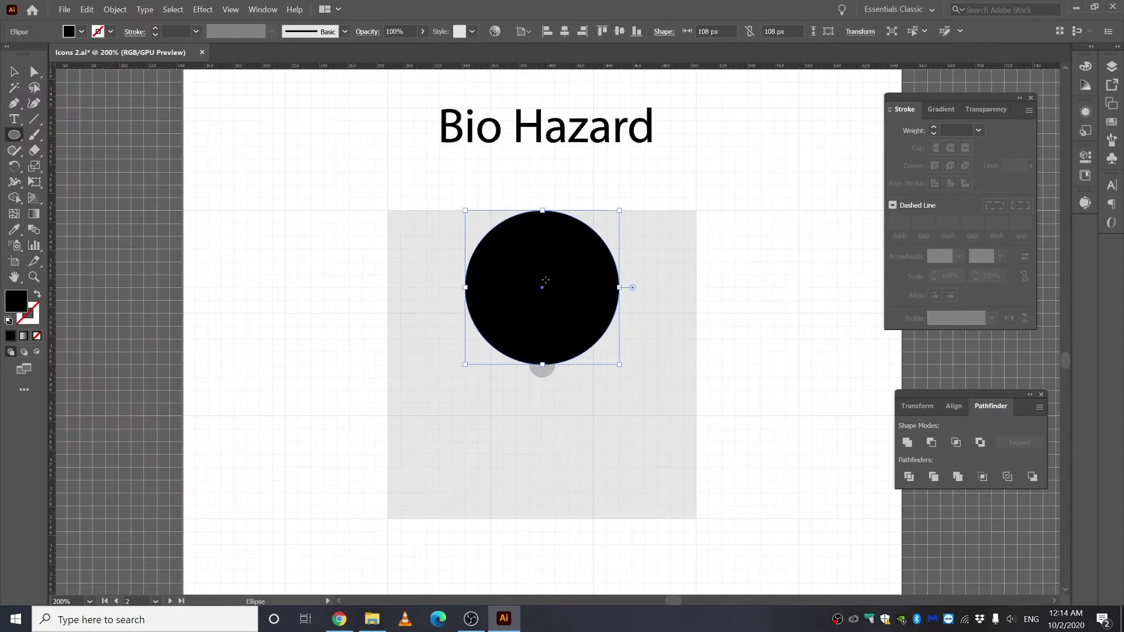
pyautogui.moveTo(542, 275); pyautogui.dragTo(606, 338)
pyautogui.press('v')
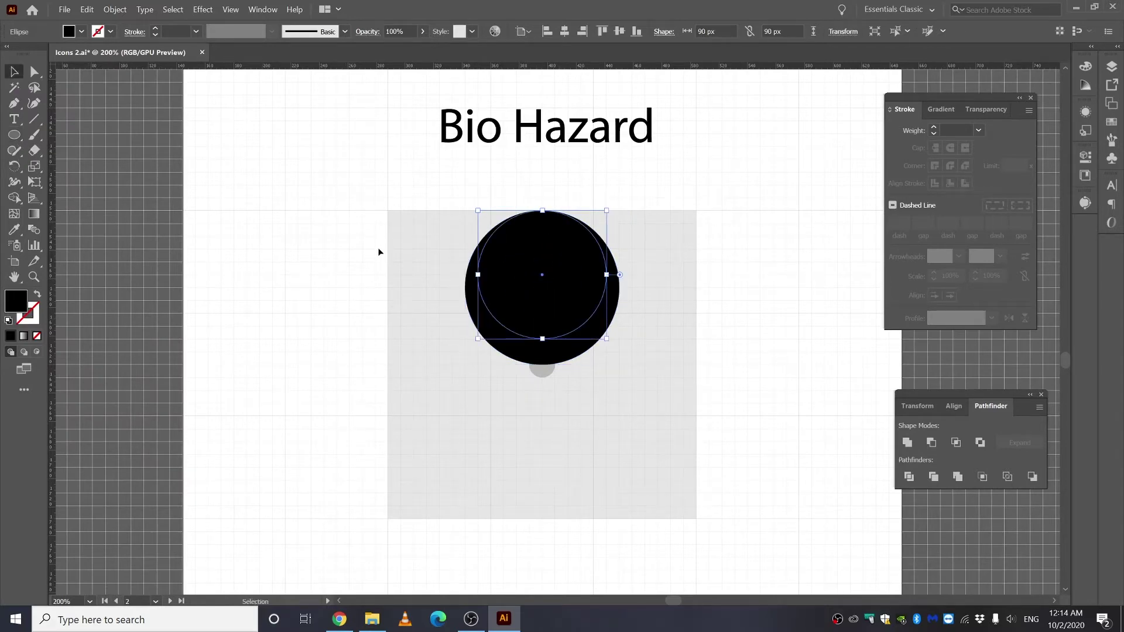
# Subtract the 90 px circle from the larger black circle with the Shape Builder to leave a crescent
pyautogui.moveTo(602, 385); pyautogui.dragTo(659, 409)
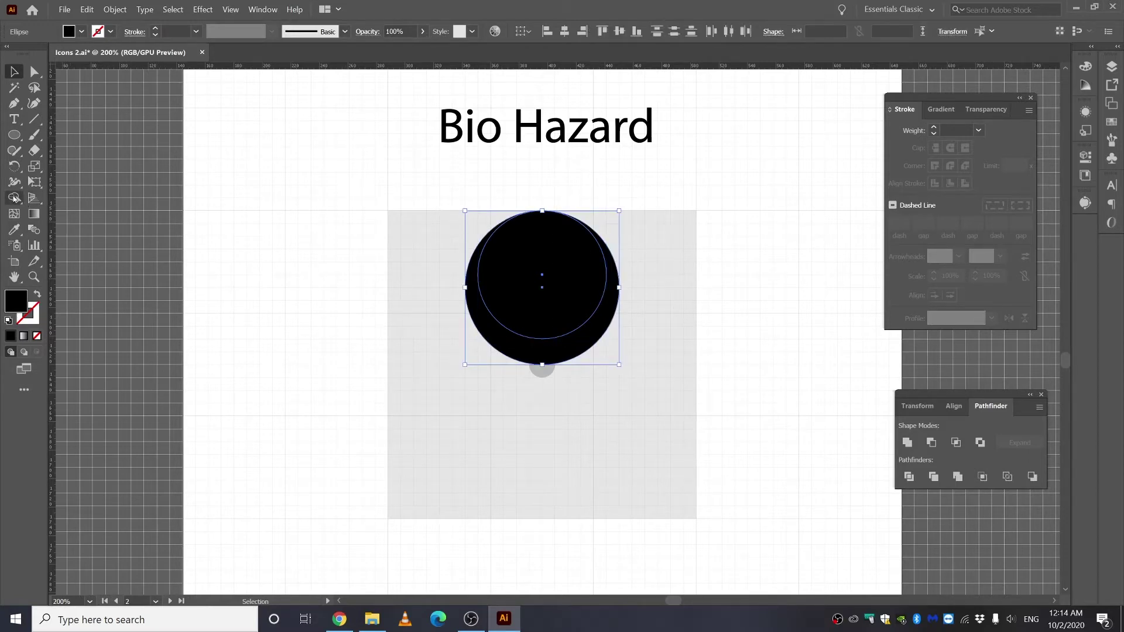
pyautogui.click(14, 199)
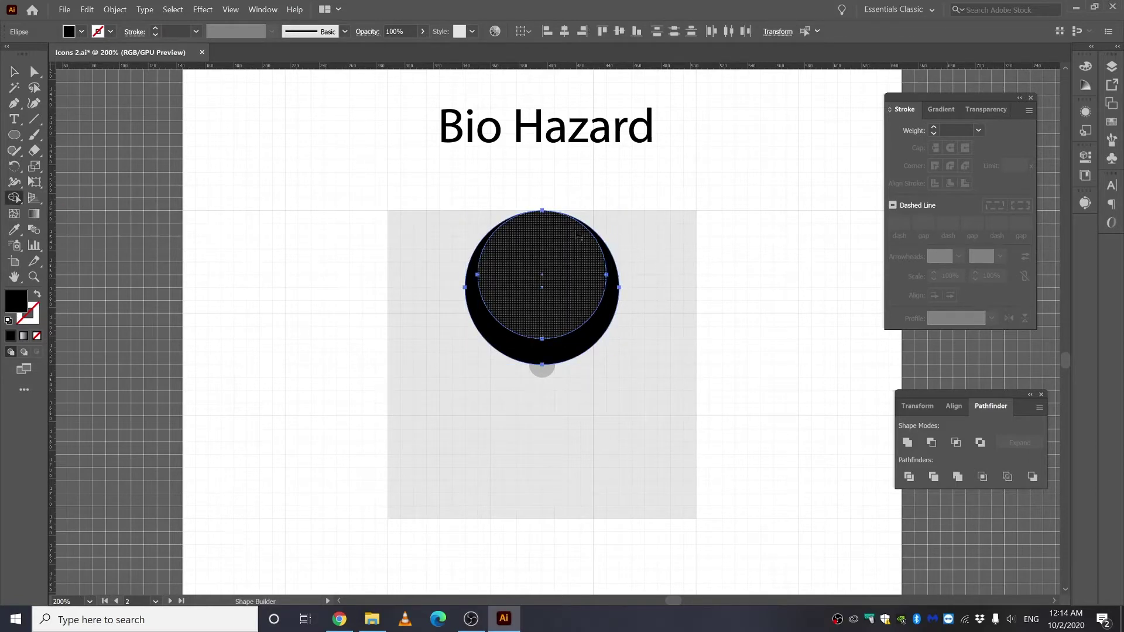
pyautogui.keyDown('alt'); pyautogui.click(544, 283); pyautogui.keyUp('alt')
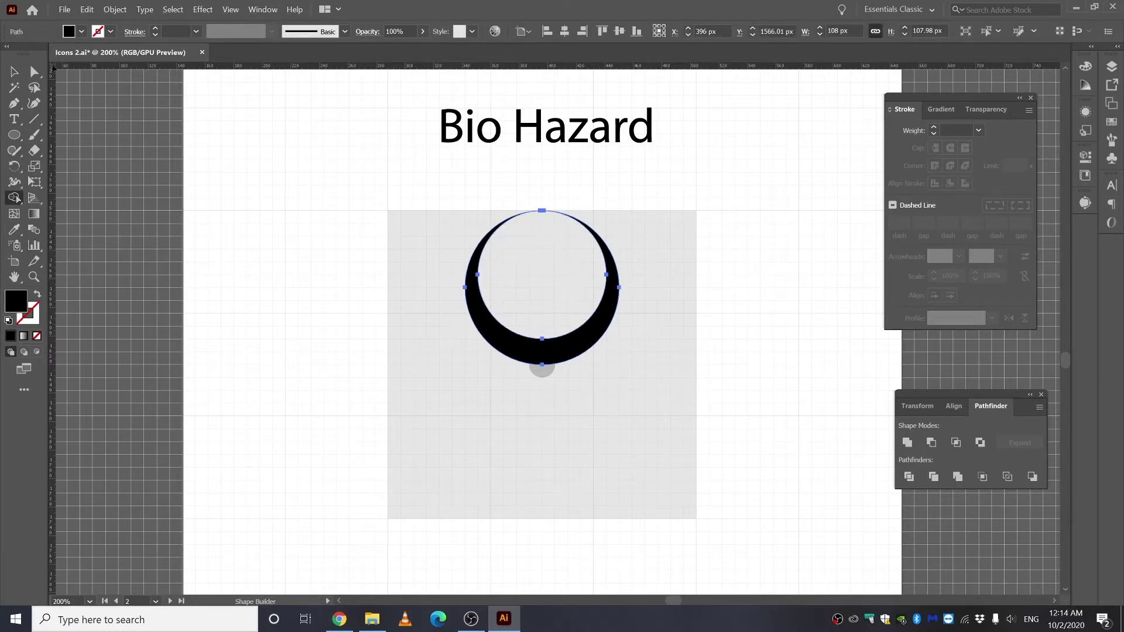
pyautogui.press('v')
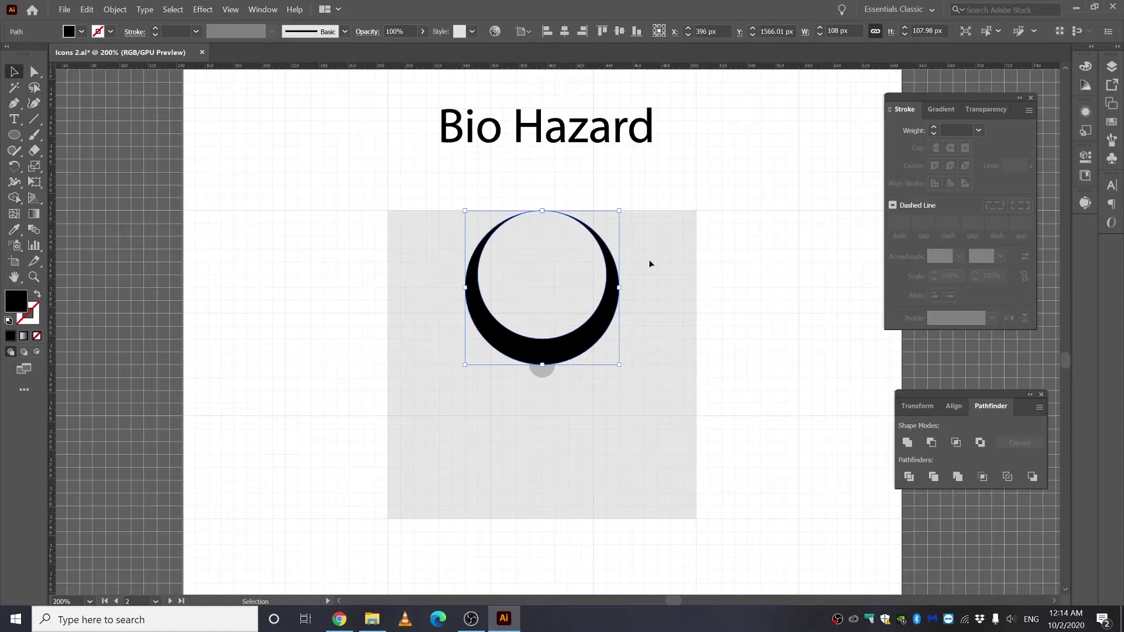
# Draw a 27 px black circle below the crescent and align it horizontally and vertically to the artboard's centre
pyautogui.moveTo(14, 134); pyautogui.dragTo(75, 164)
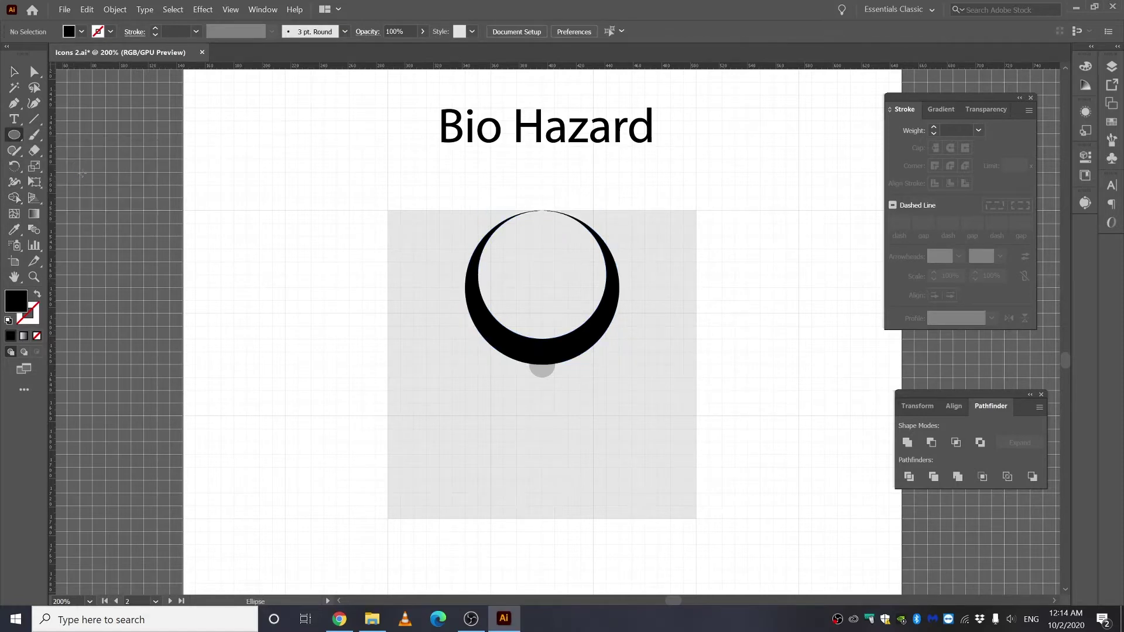
pyautogui.moveTo(542, 378); pyautogui.dragTo(580, 417)
pyautogui.click(14, 72)
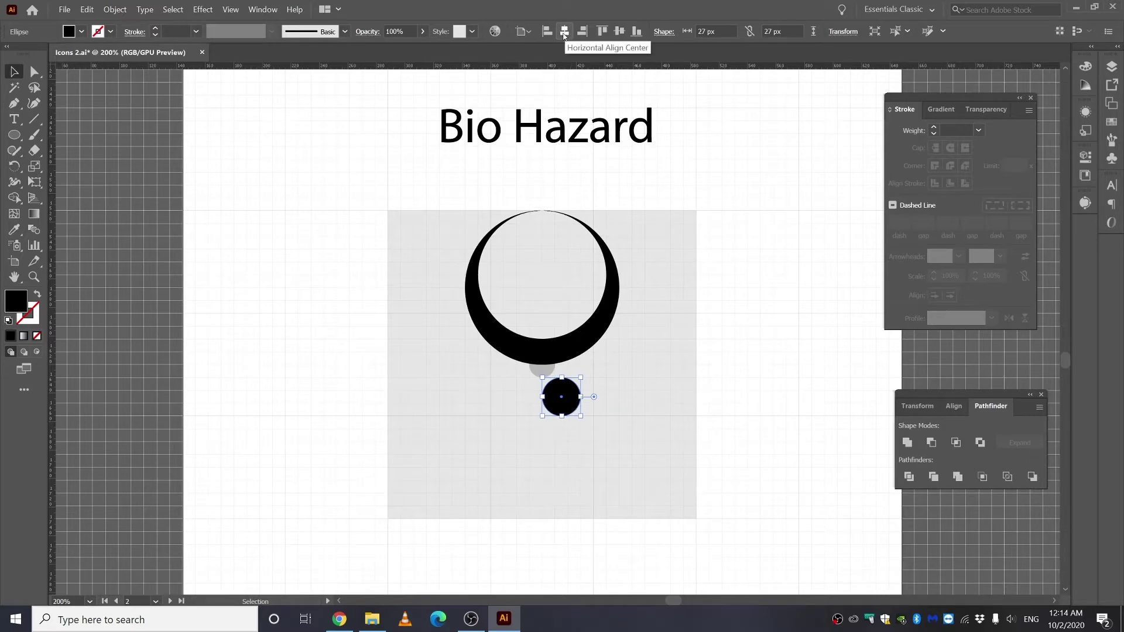
pyautogui.click(563, 31)
pyautogui.click(619, 31)
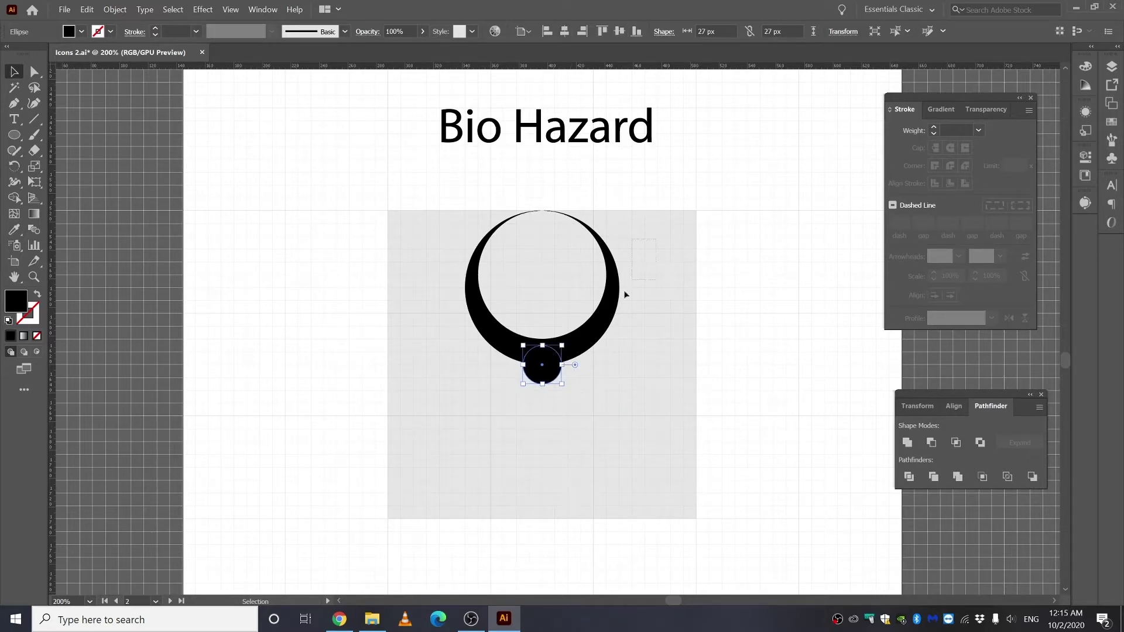
# Cut the 27 px circle out of the crescent's lower edge and remove it with the Shape Builder
pyautogui.moveTo(420, 437); pyautogui.dragTo(419, 436)
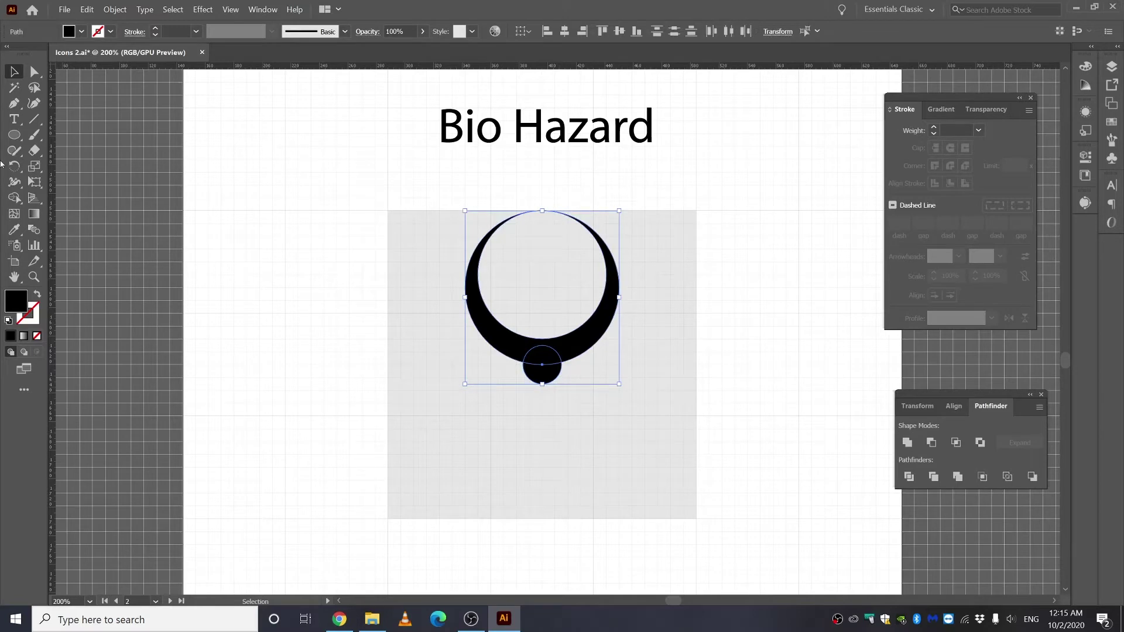
pyautogui.click(14, 198)
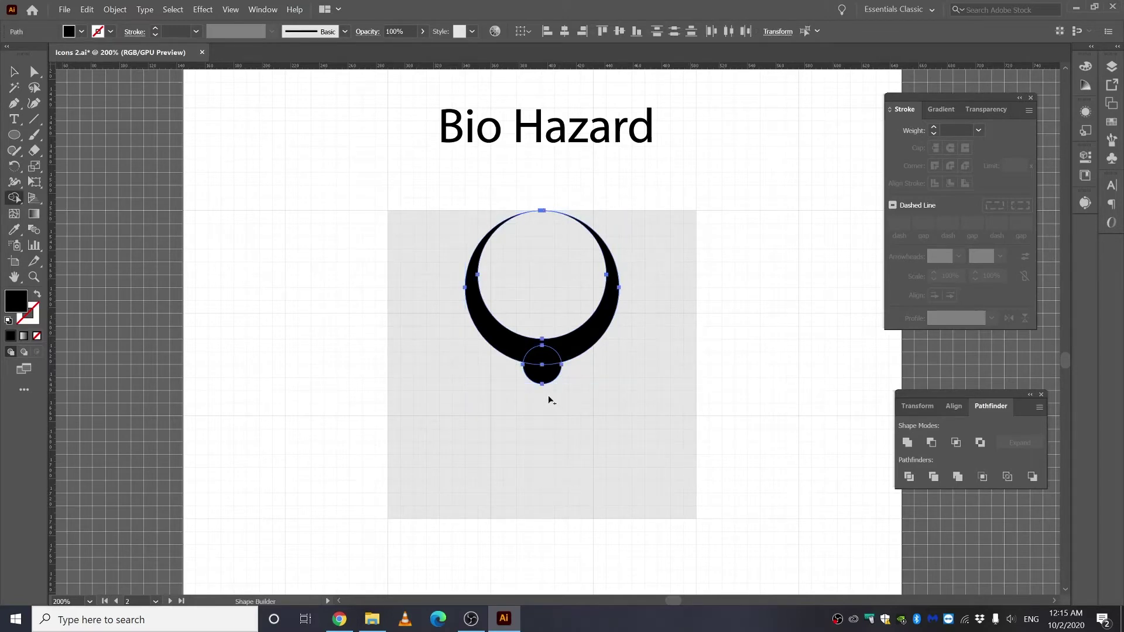
pyautogui.moveTo(546, 402); pyautogui.dragTo(544, 367)
# Draw a 108 px circle centred on the grey dot and swap its fill and stroke to make it an outline
pyautogui.press('l')
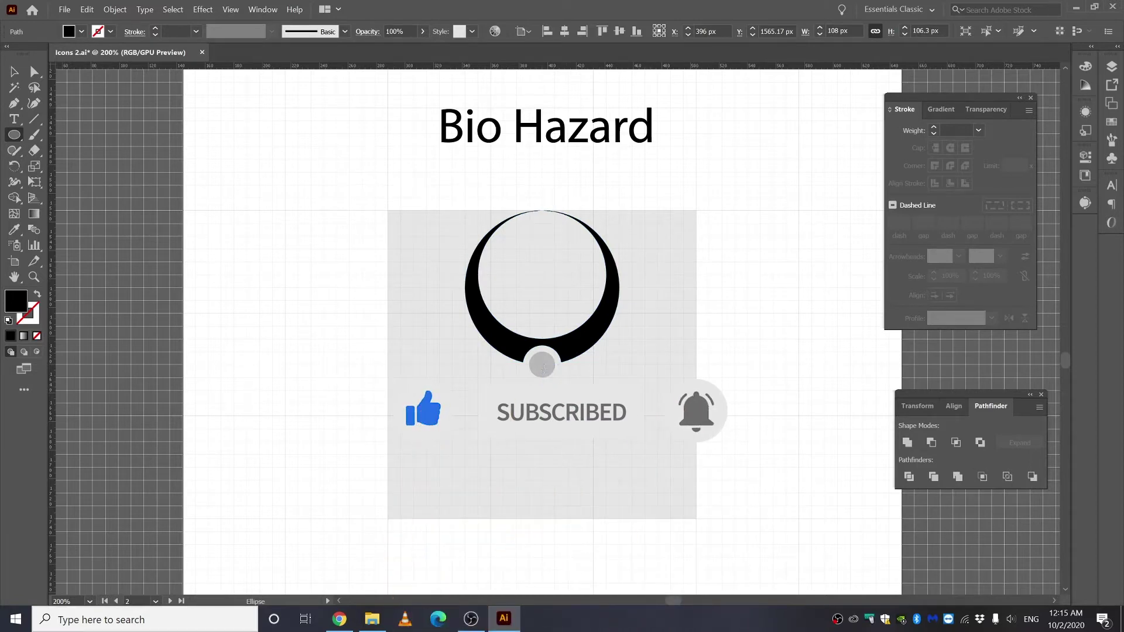
pyautogui.moveTo(542, 365); pyautogui.dragTo(603, 442)
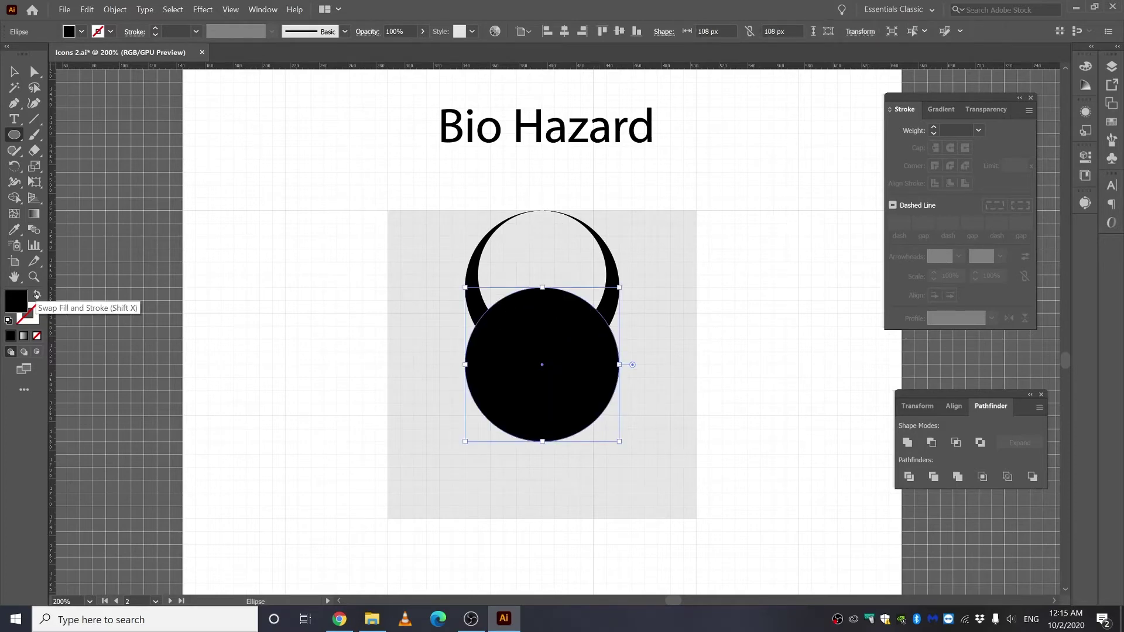
pyautogui.click(36, 294)
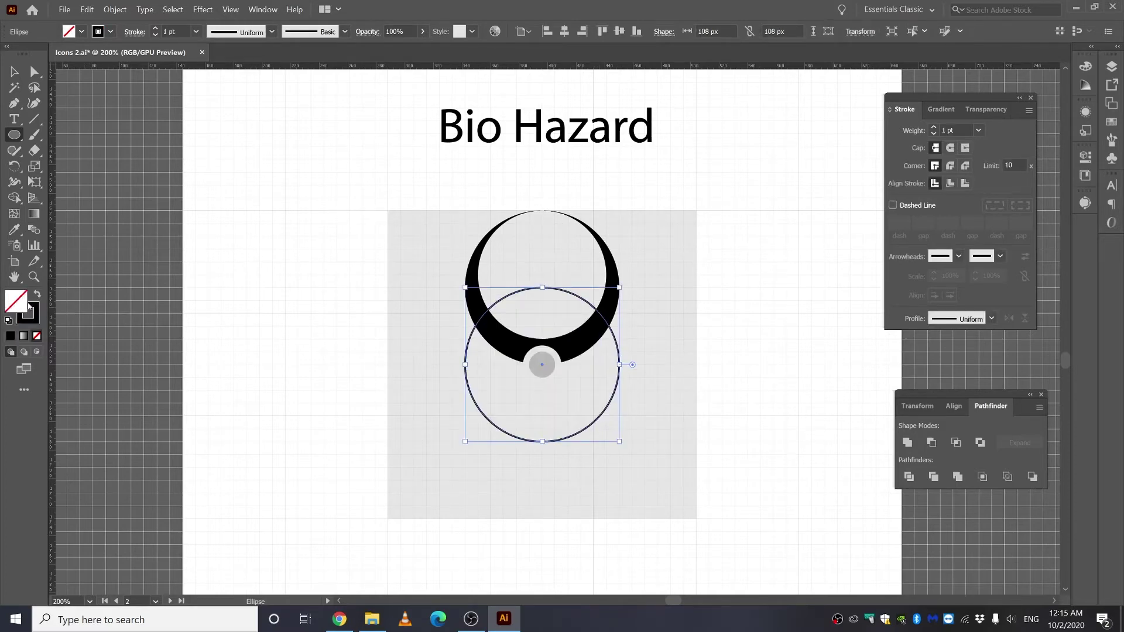
pyautogui.press('v')
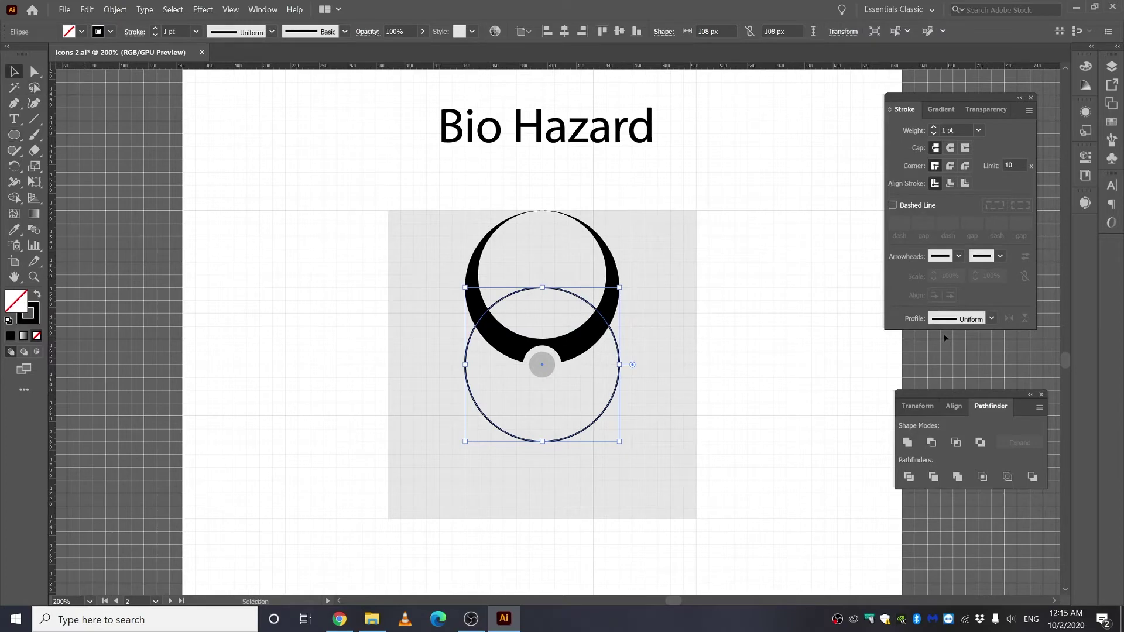
# Align the outlined circle's stroke to the inside and set its weight to 13 pt
pyautogui.click(949, 184)
pyautogui.click(934, 127)
pyautogui.click(934, 127)
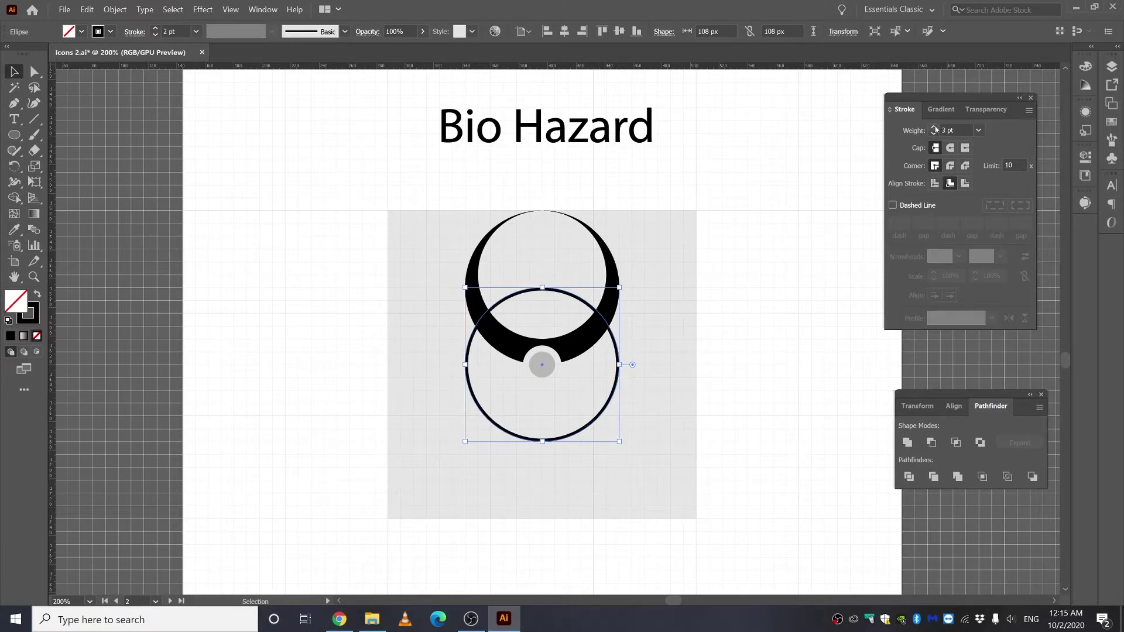
pyautogui.click(934, 128)
pyautogui.click(934, 127)
pyautogui.click(934, 128)
pyautogui.click(934, 128)
pyautogui.click(934, 128)
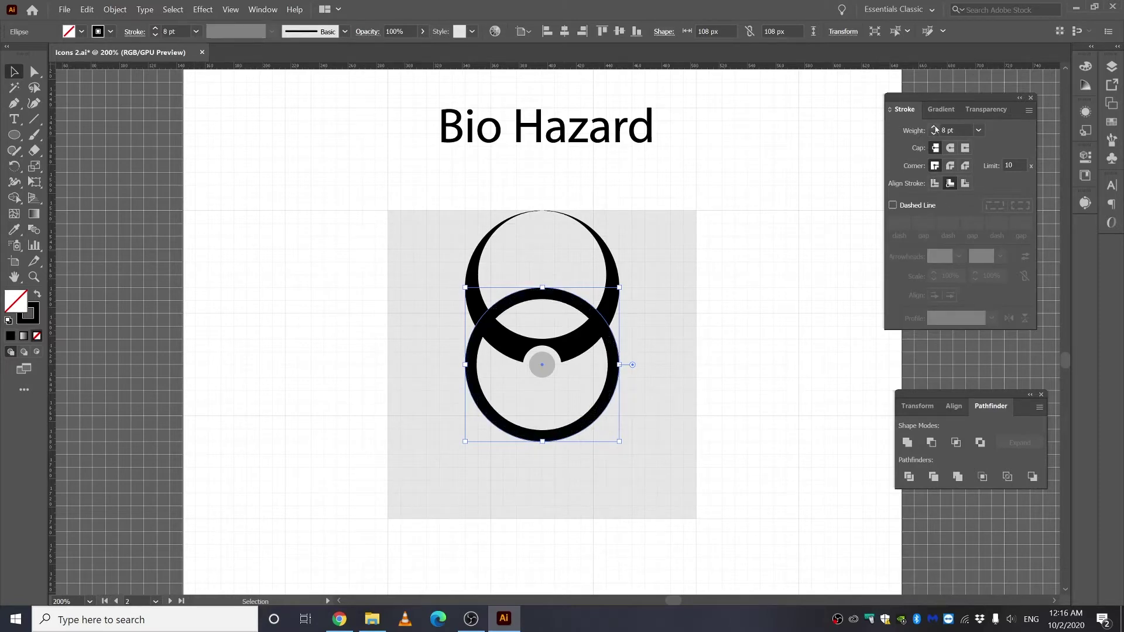
pyautogui.click(934, 127)
pyautogui.click(934, 128)
pyautogui.click(934, 128)
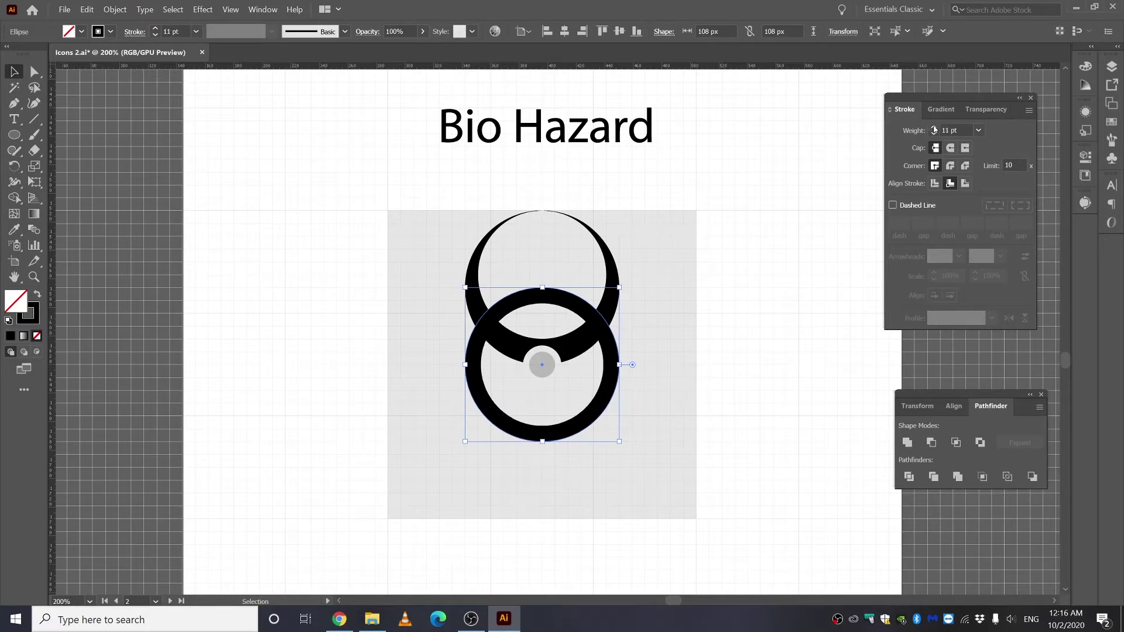
pyautogui.click(934, 128)
pyautogui.click(934, 127)
pyautogui.click(934, 134)
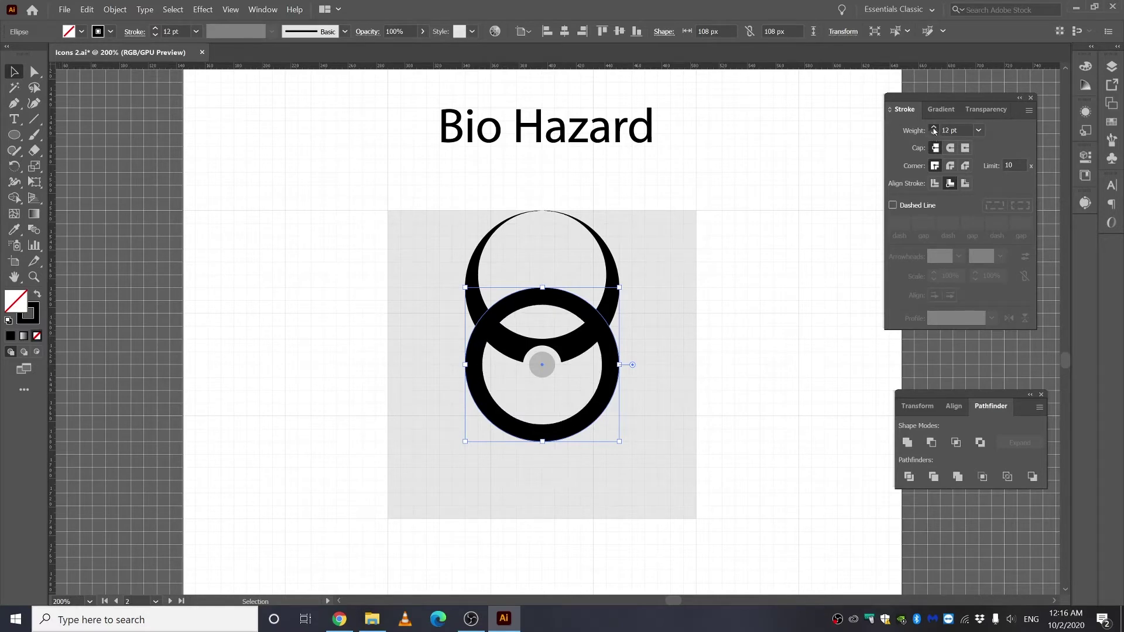
pyautogui.click(934, 128)
# Expand the appearance of the 13 pt ring to turn its stroke into a filled shape
pyautogui.hotkey('ctrl', '=')
pyautogui.click(116, 9)
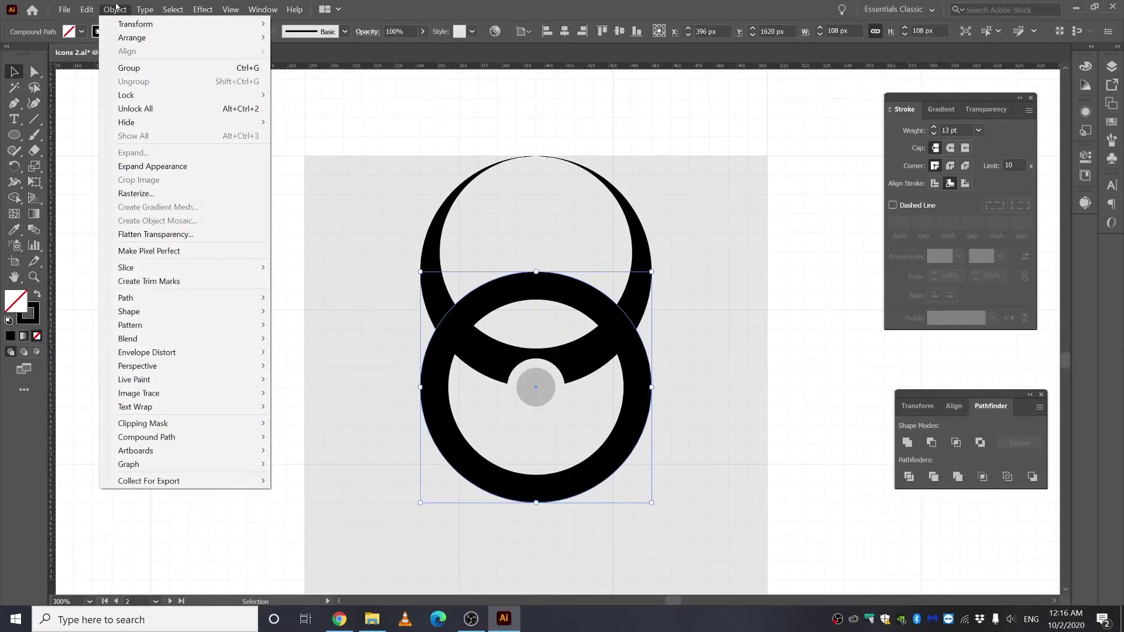
pyautogui.click(152, 166)
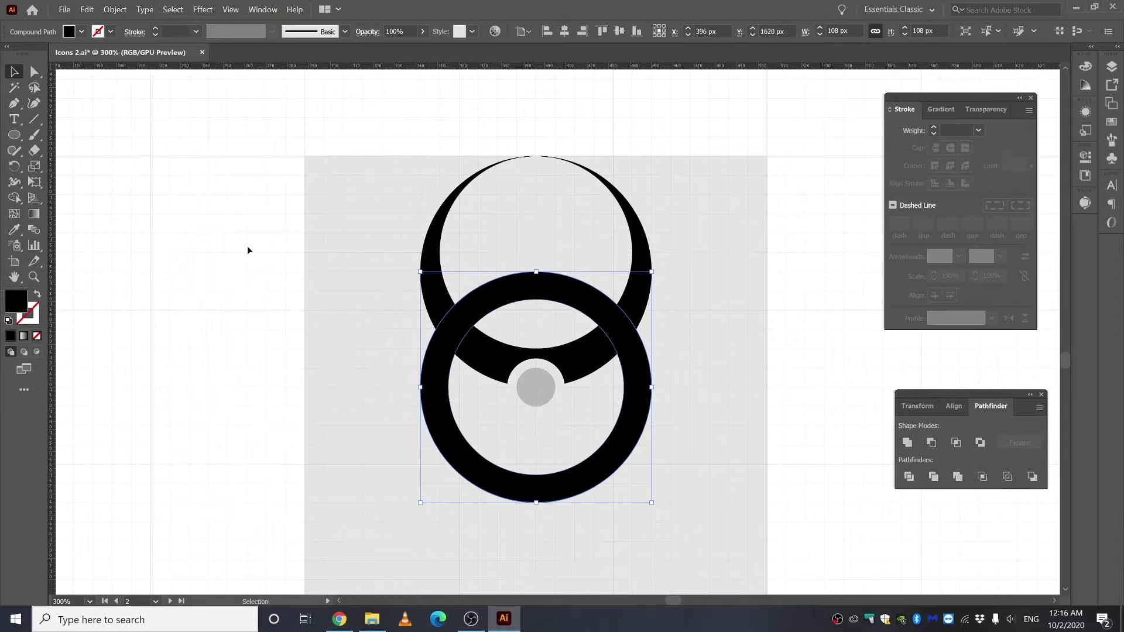
# Draw a 72 px black circle concentric with the crescent's inner opening
pyautogui.click(14, 135)
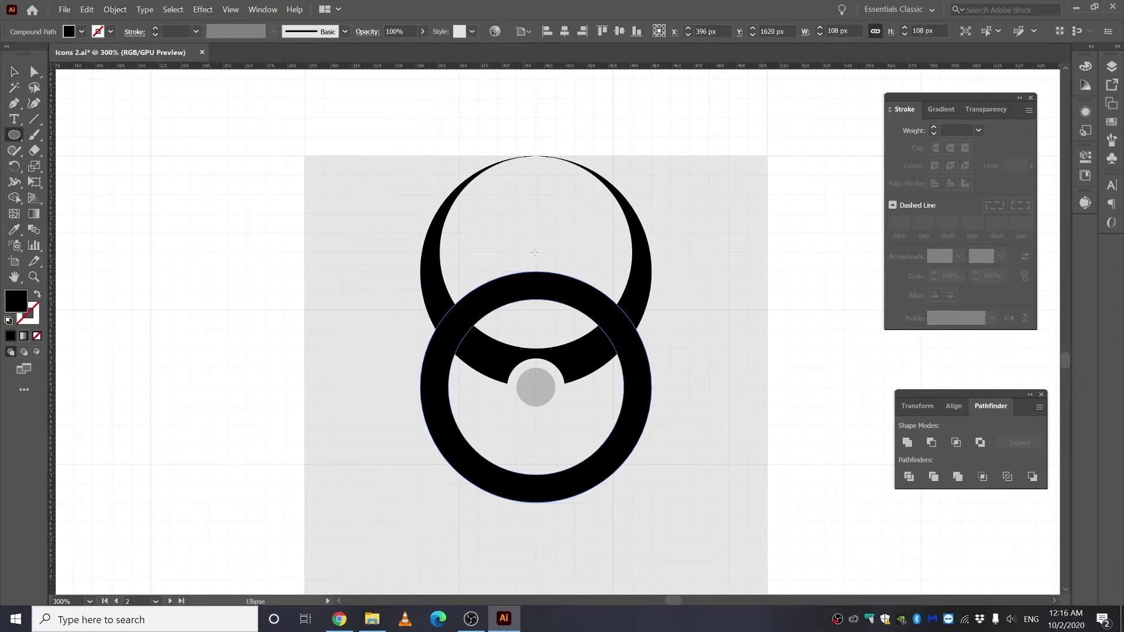
pyautogui.moveTo(535, 252); pyautogui.dragTo(619, 335)
pyautogui.press('v')
# Separate the area where the ring overlaps the 72 px circle from all the artwork with the Shape Builder
pyautogui.hotkey('ctrl', 'a')
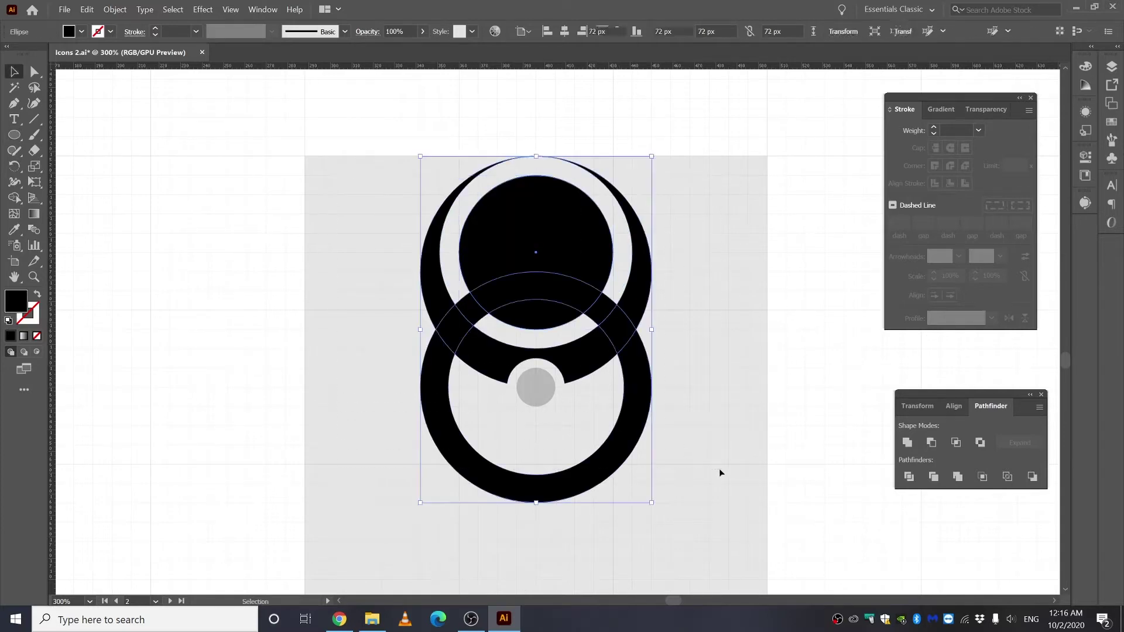
pyautogui.click(14, 198)
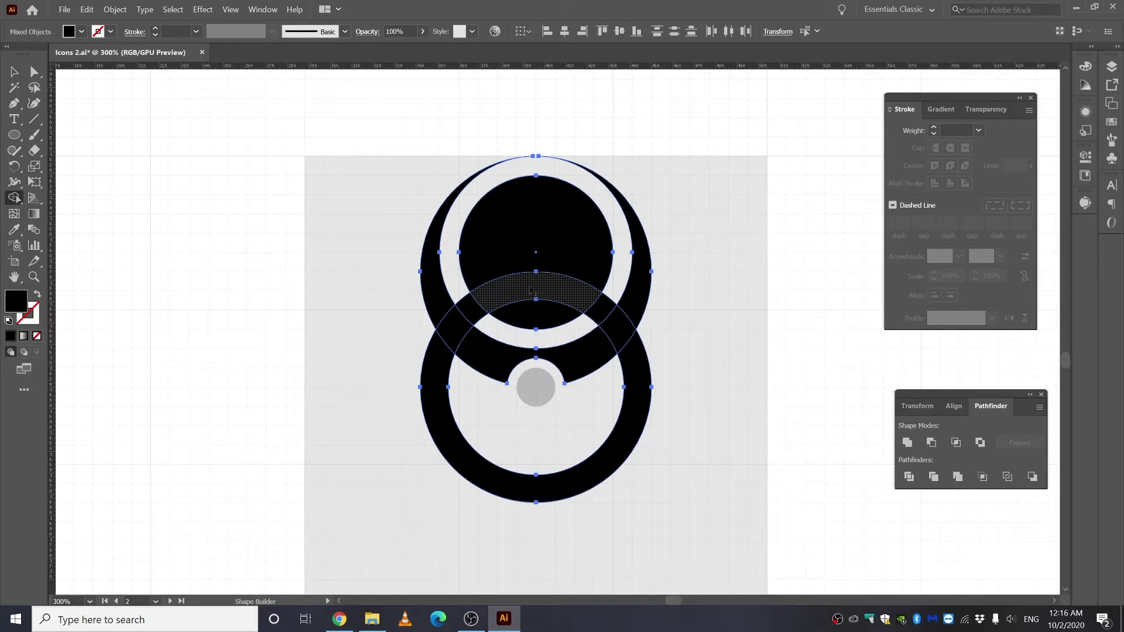
pyautogui.click(530, 291)
pyautogui.click(13, 71)
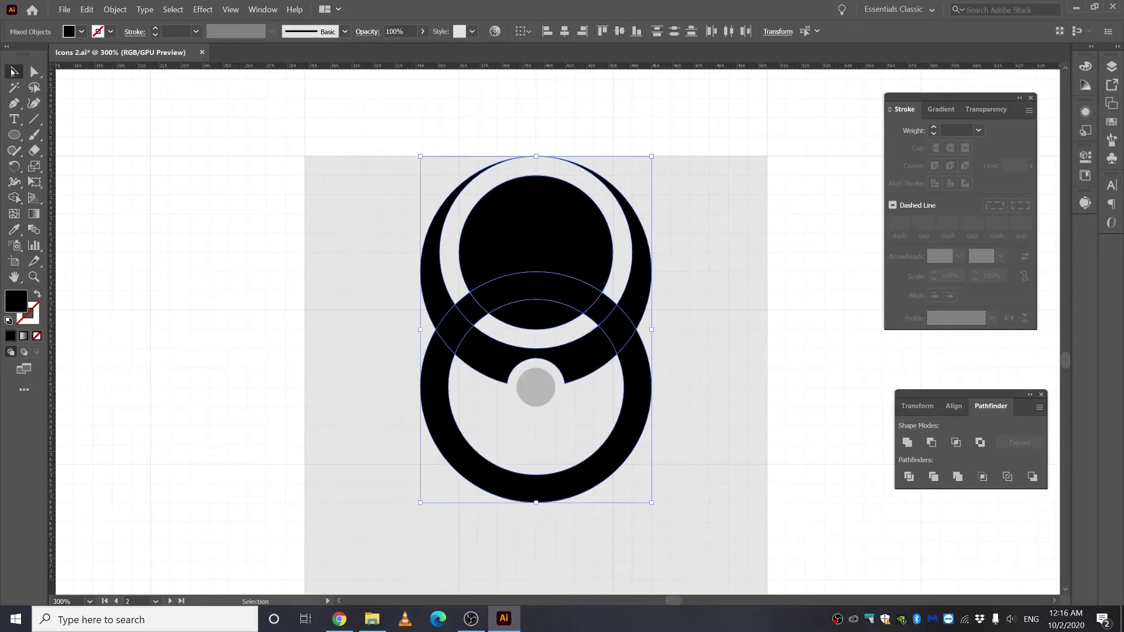
# Delete the leftover pieces of the 72 px circle and the ring, keeping only their overlapping arc inside the crescent
pyautogui.click(228, 200)
pyautogui.click(525, 221)
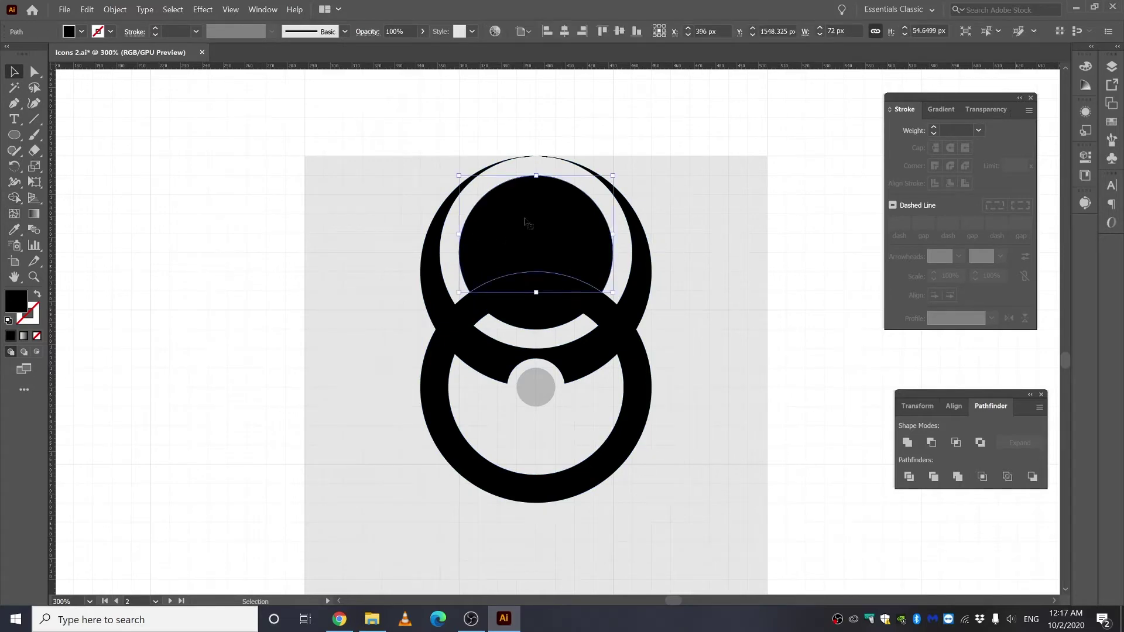
pyautogui.press('Delete')
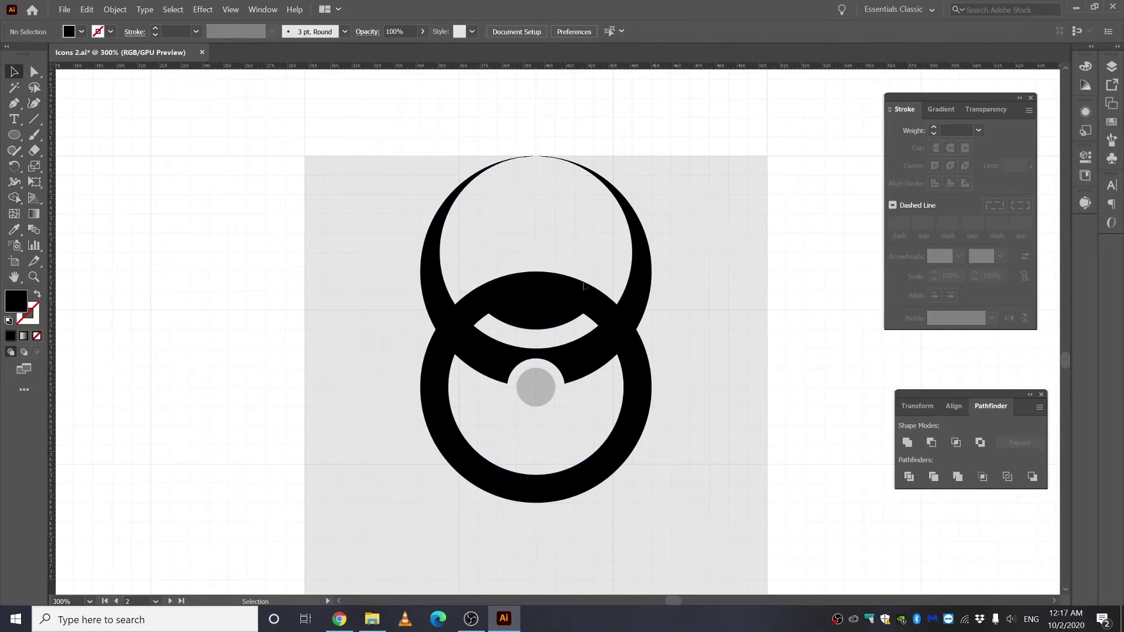
pyautogui.click(604, 310)
pyautogui.press('Delete')
pyautogui.click(545, 318)
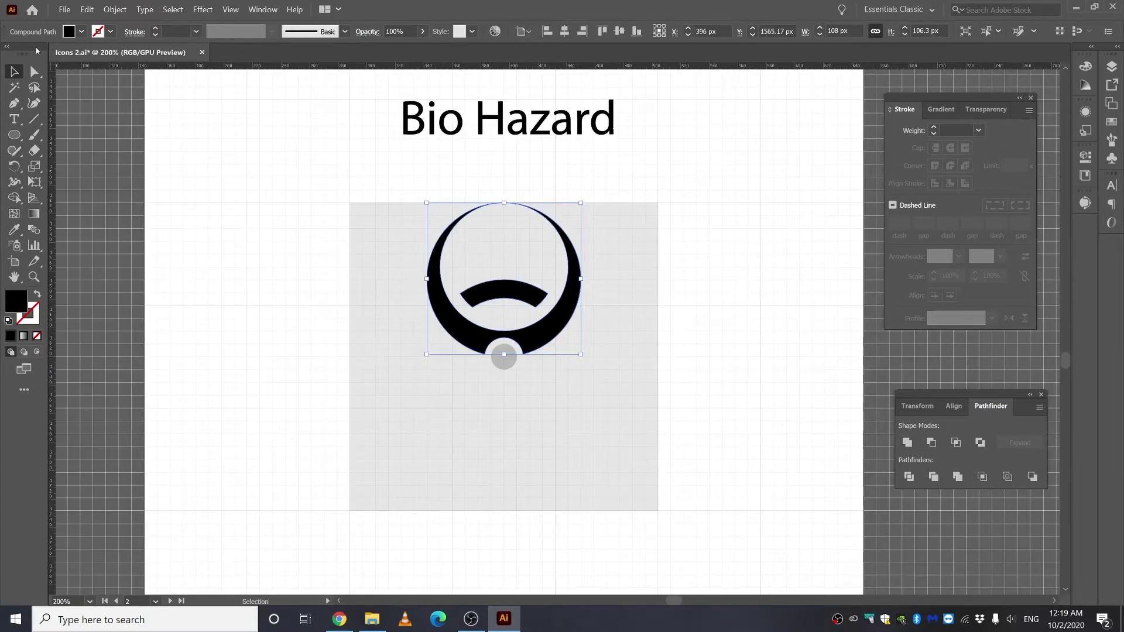
# Draw a vertical line 36 px long through the crescent's lower centre to the grey circle's bottom, with a 5 pt stroke
pyautogui.click(34, 119)
pyautogui.scroll(3, 495, 355)
pyautogui.moveTo(503, 318); pyautogui.dragTo(503, 403)
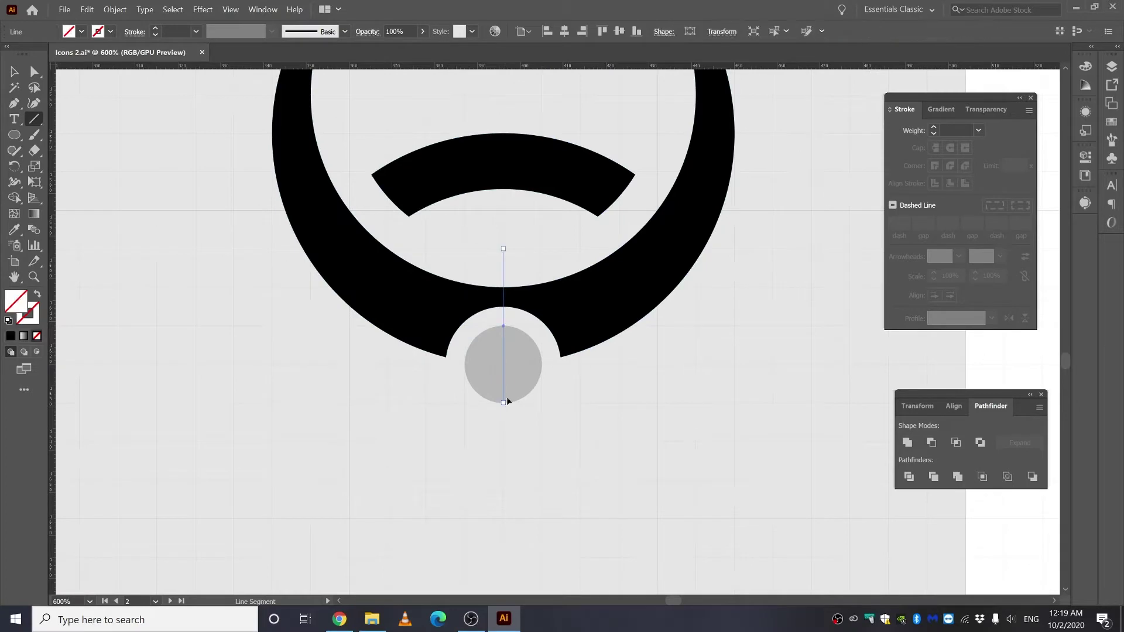
pyautogui.click(155, 30)
pyautogui.click(155, 29)
pyautogui.click(155, 29)
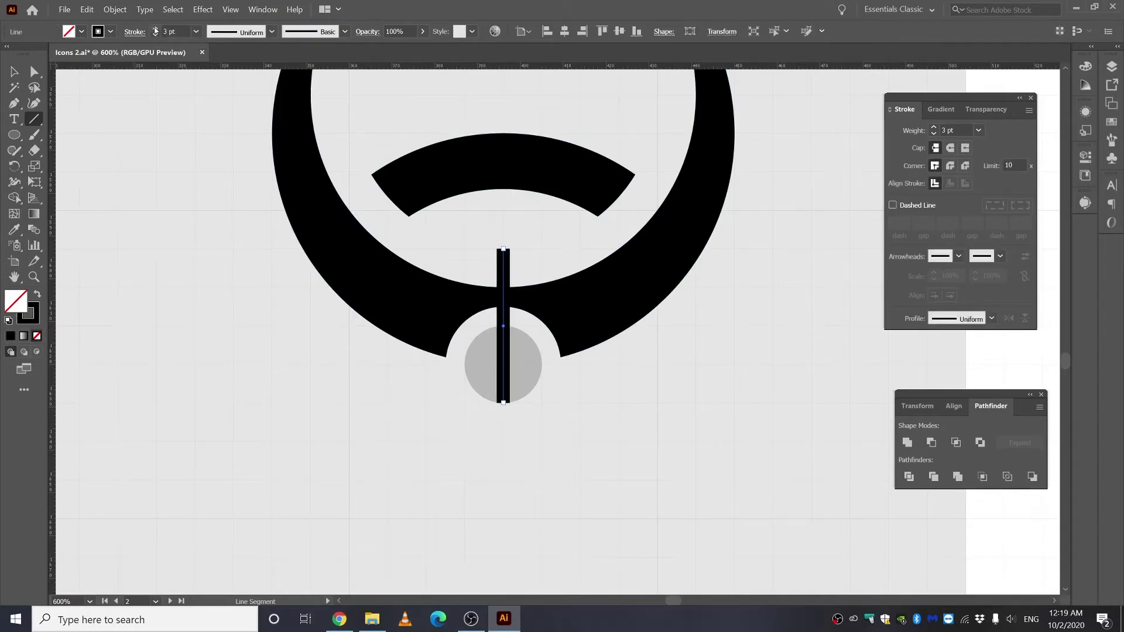
pyautogui.click(155, 28)
pyautogui.click(155, 28)
# Expand the 5 pt vertical line into a filled shape
pyautogui.hotkey('ctrl', '-')
pyautogui.hotkey('ctrl', '-')
pyautogui.click(115, 9)
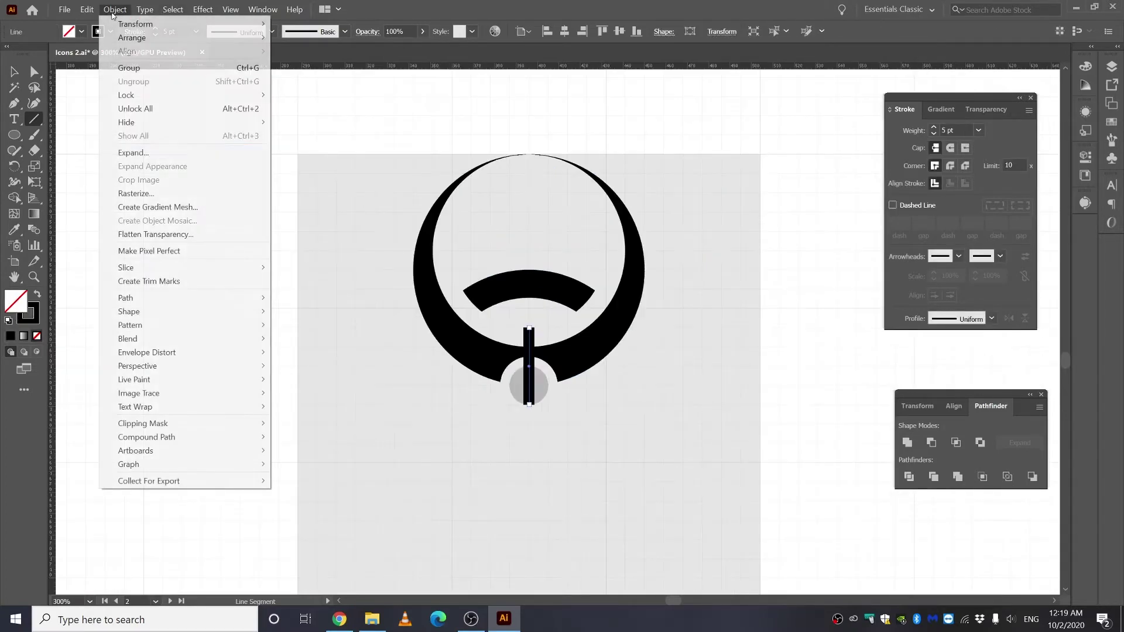
pyautogui.click(130, 152)
pyautogui.click(788, 401)
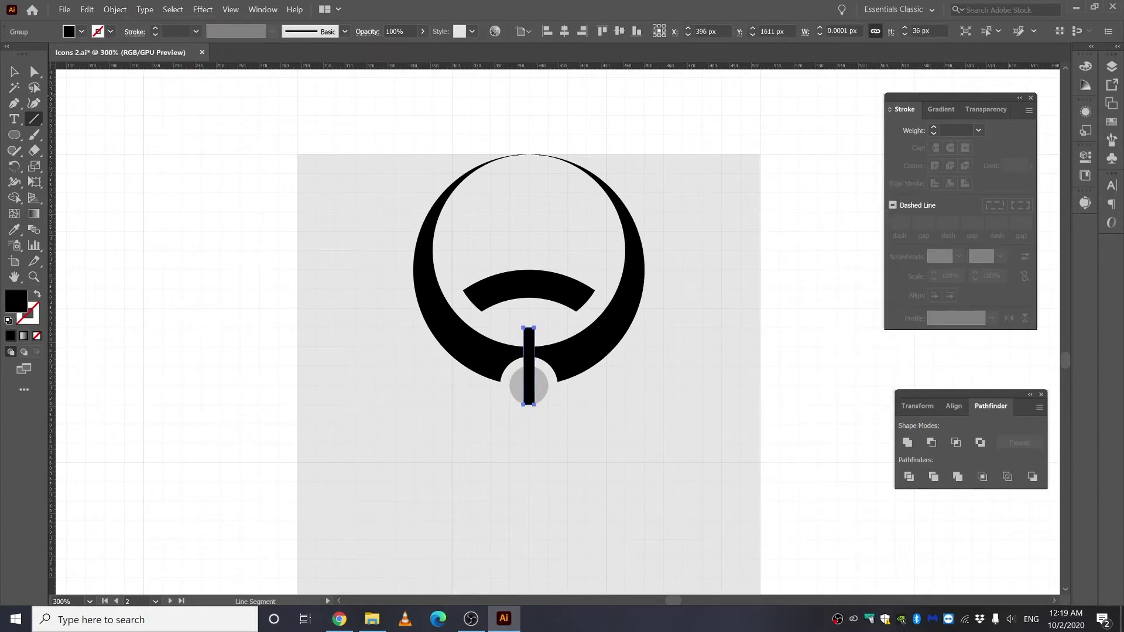
# Cut the vertical bar out of the crescent with the Shape Builder, removing the whole bar to leave a gap
pyautogui.press('v')
pyautogui.hotkey('ctrl', 'a')
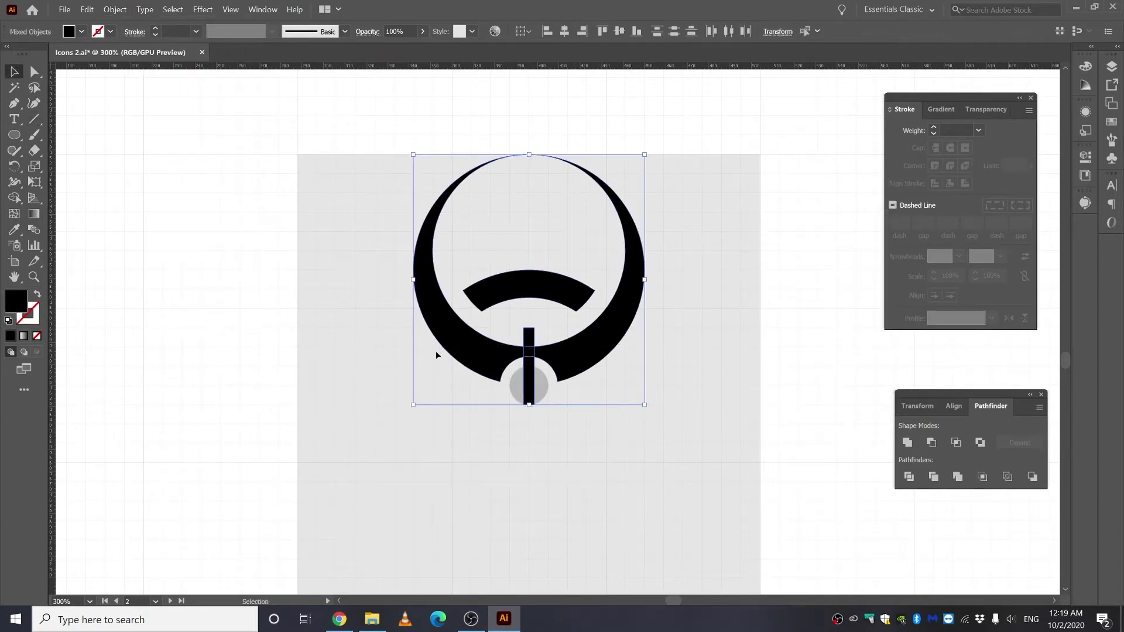
pyautogui.hotkey('shift', 'm')
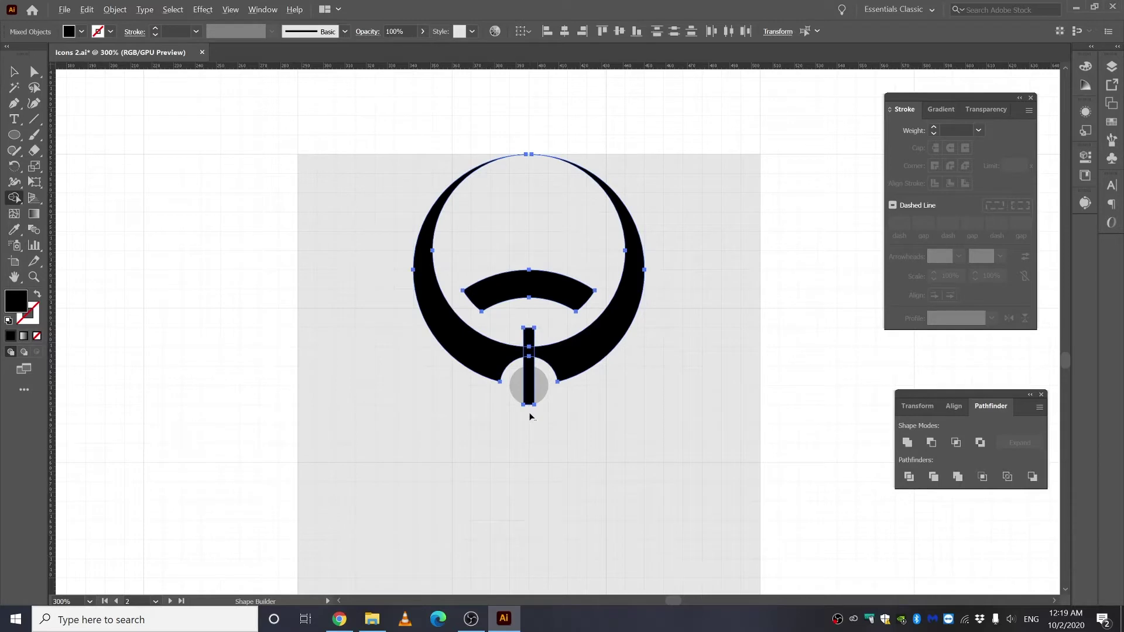
pyautogui.moveTo(529, 415); pyautogui.dragTo(529, 345)
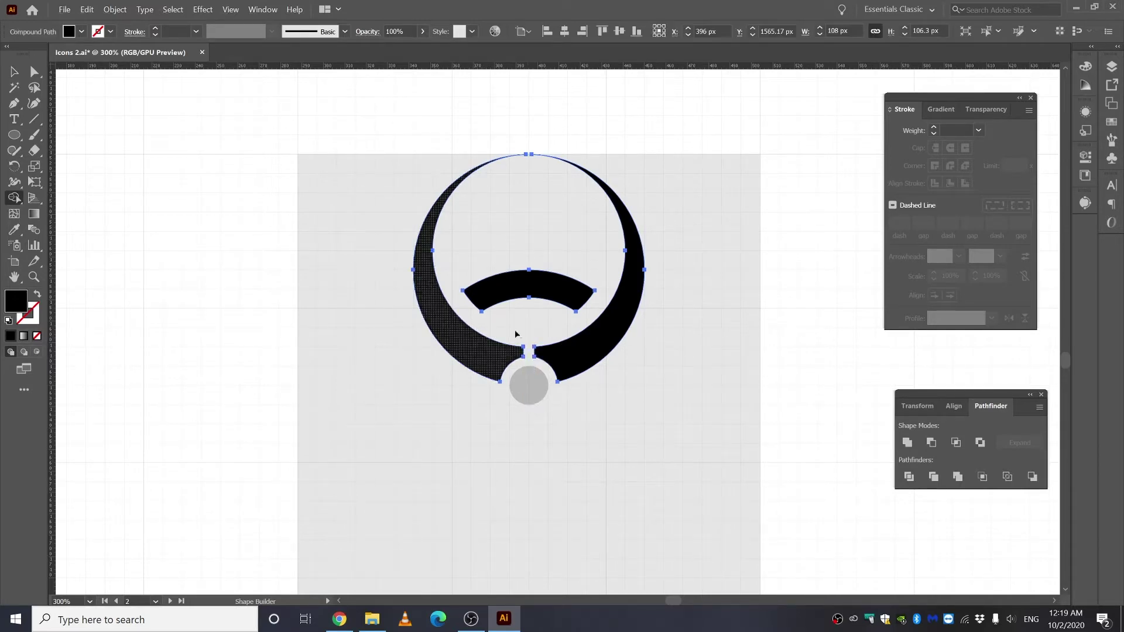
# Rotate a copy of the crescent and arc by 120° about the grey circle's centre, and repeat it for a third copy
pyautogui.scroll(3, 515, 337)
pyautogui.scroll(-3, 545, 372)
pyautogui.press('v')
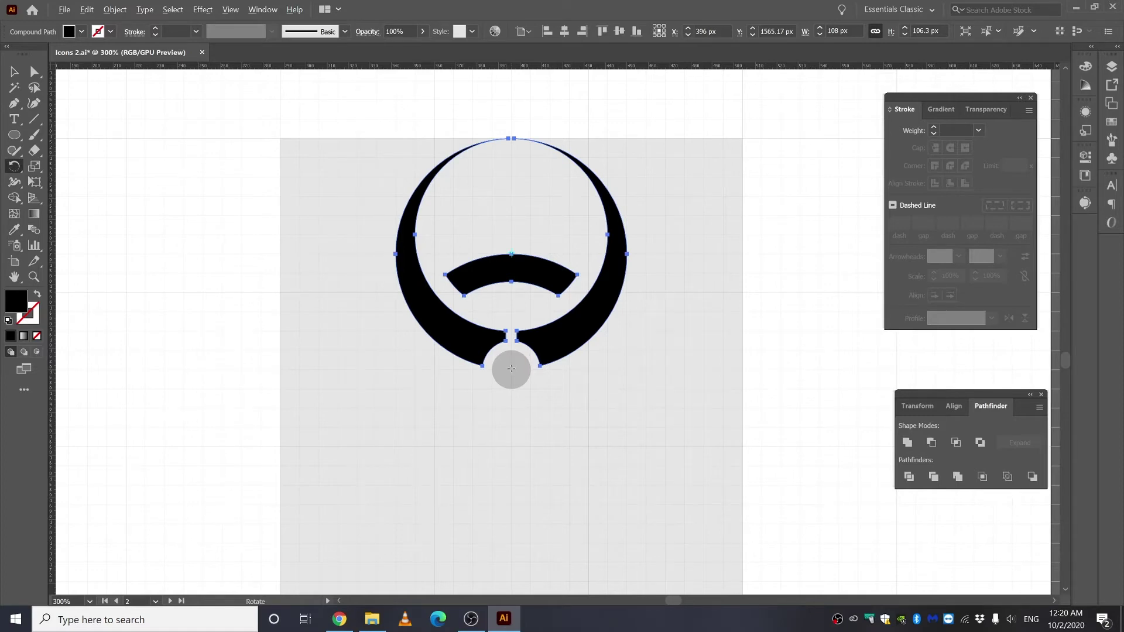
pyautogui.keyDown('alt'); pyautogui.click(511, 370); pyautogui.keyUp('alt')
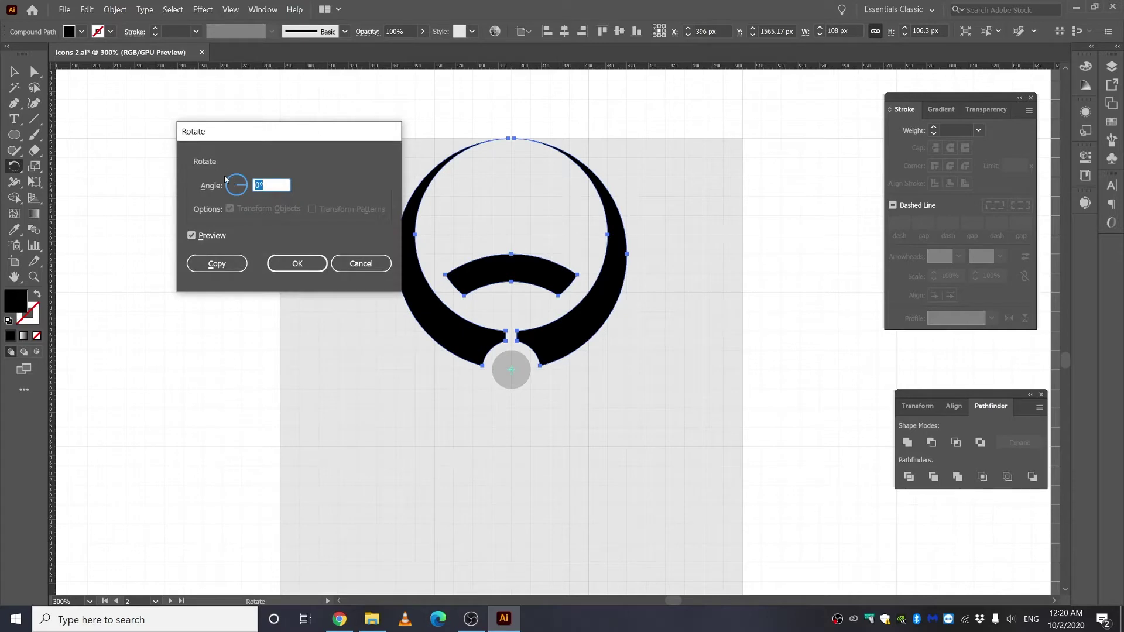
pyautogui.write('120')
pyautogui.click(216, 265)
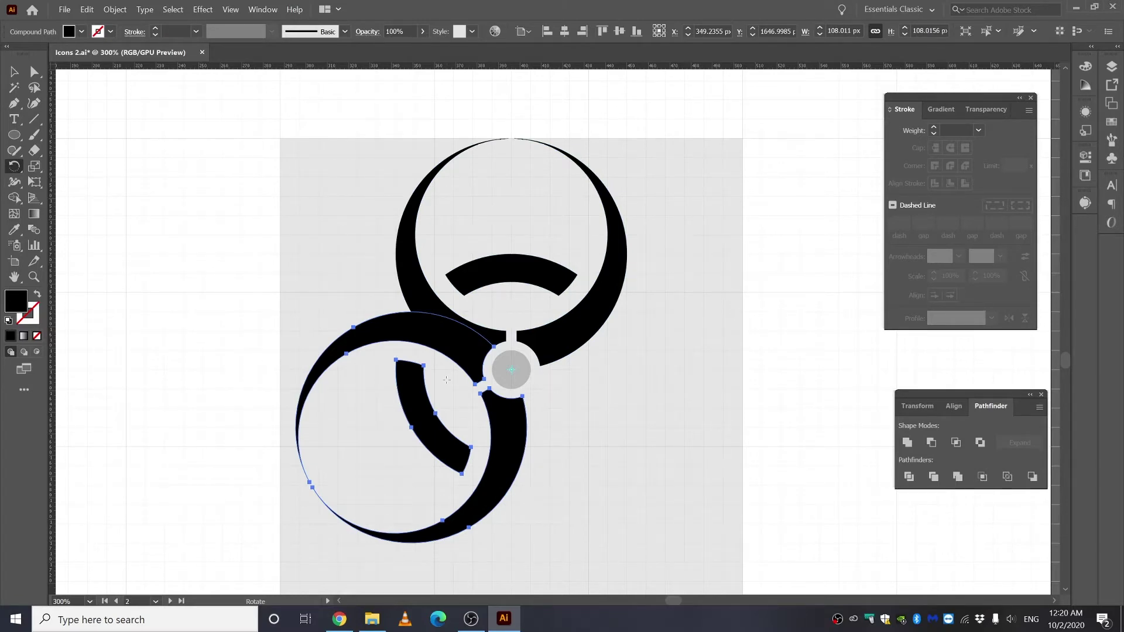
pyautogui.hotkey('ctrl', 'd')
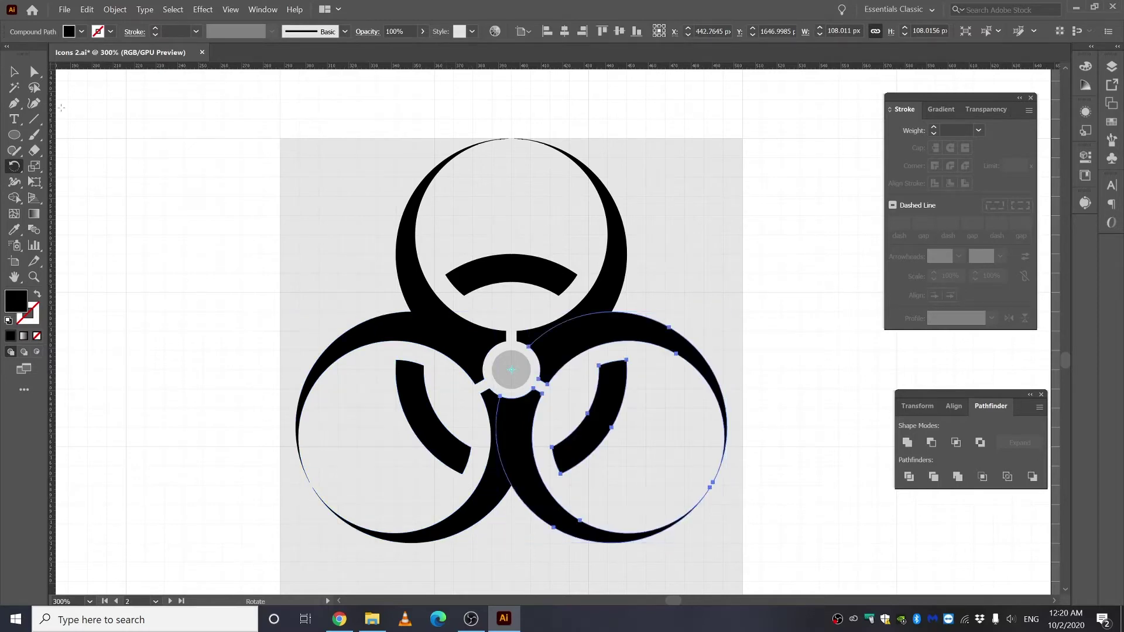
pyautogui.press('v')
pyautogui.hotkey('ctrl', 'shift', 'a')
# Edit the Bio Hazard title, replacing the space and capital H in its middle
pyautogui.hotkey('ctrl', '0')
pyautogui.hotkey('ctrl', '+')
pyautogui.moveTo(534, 278); pyautogui.dragTo(556, 307)
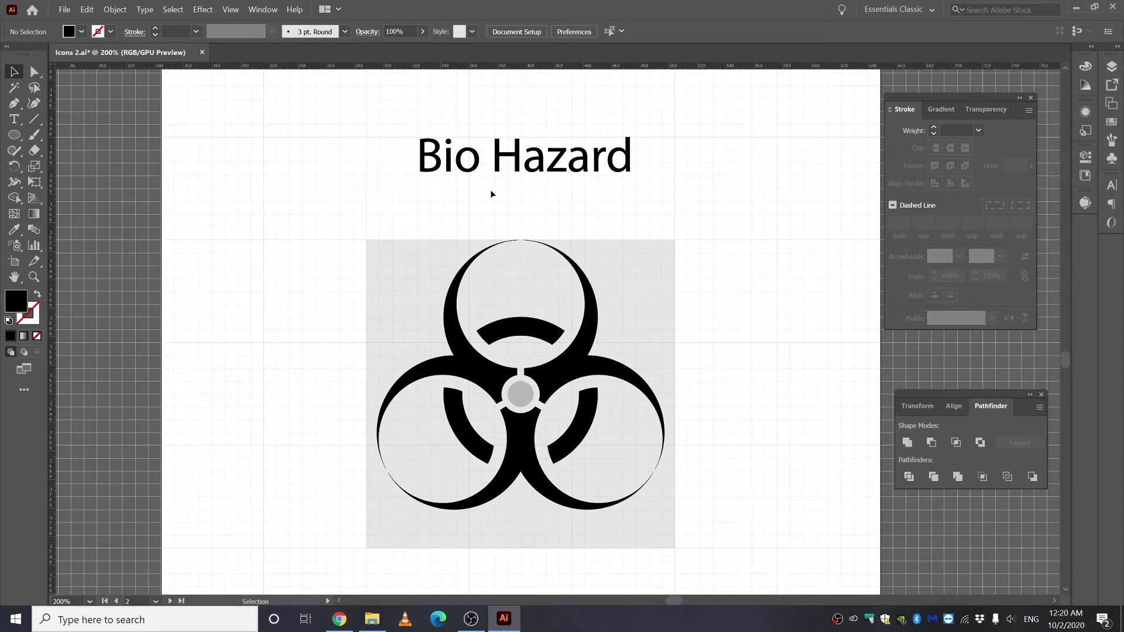
pyautogui.press('t')
pyautogui.moveTo(529, 153); pyautogui.dragTo(484, 153)
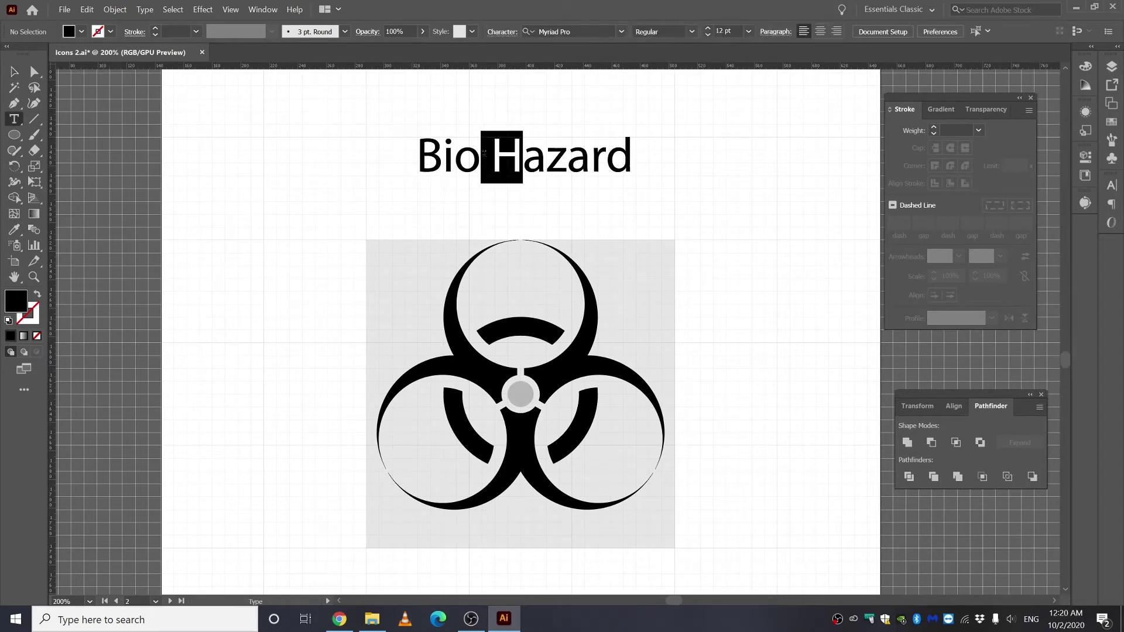
pyautogui.write('hone')
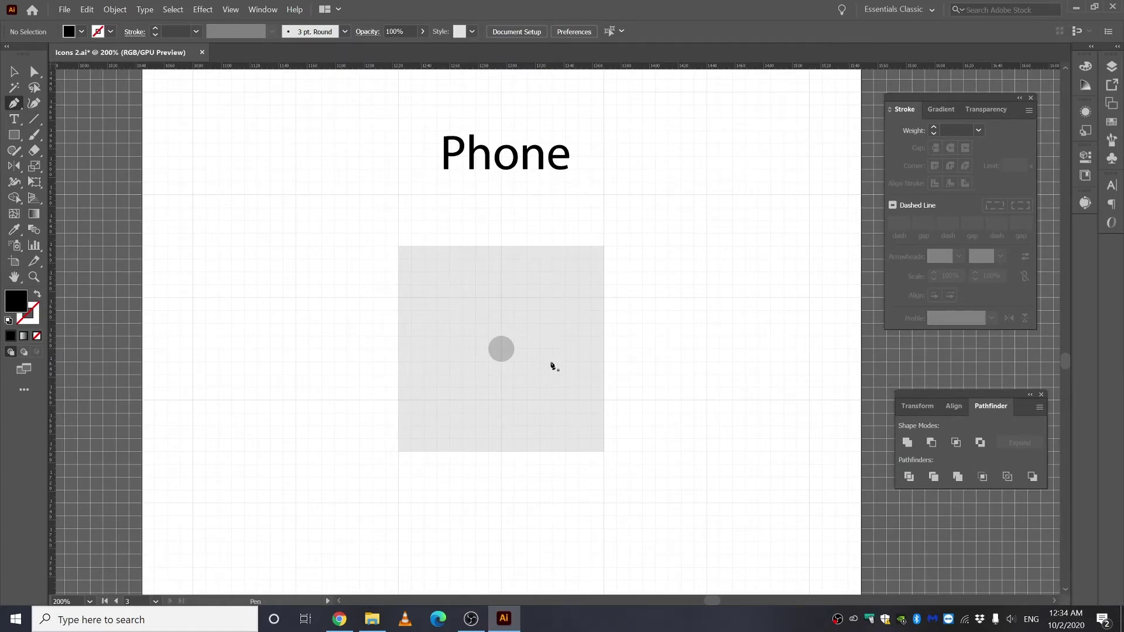
# Draw the left half of a phone handset with the Pen tool, a closed angular shape 90 px wide and 72 px high ending on the centre line
pyautogui.scroll(1, 457, 323)
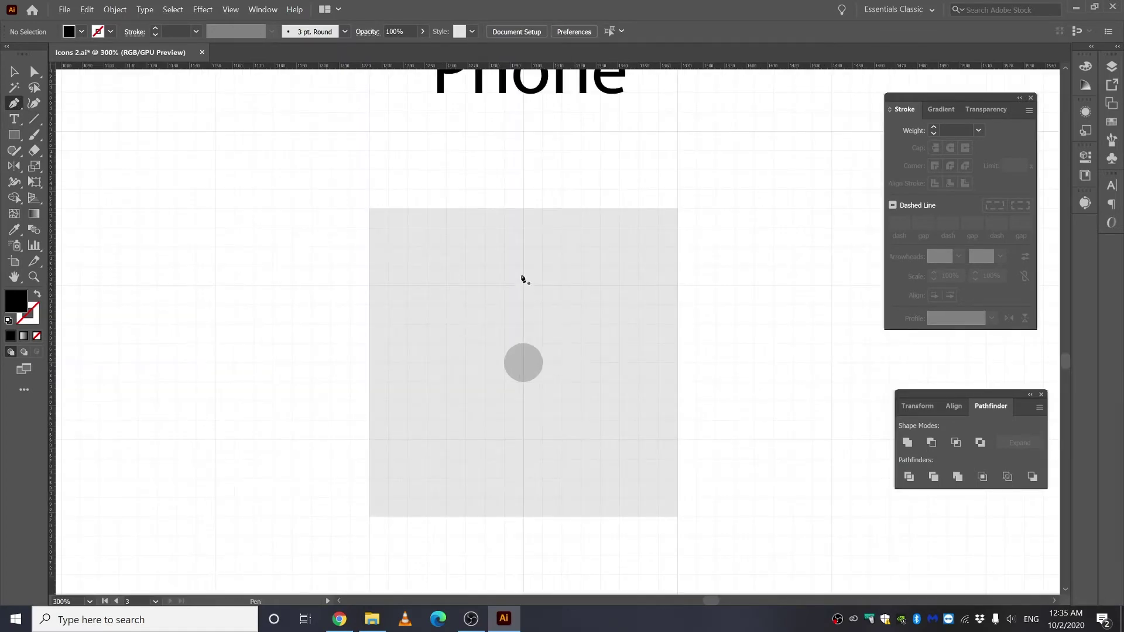
pyautogui.click(523, 267)
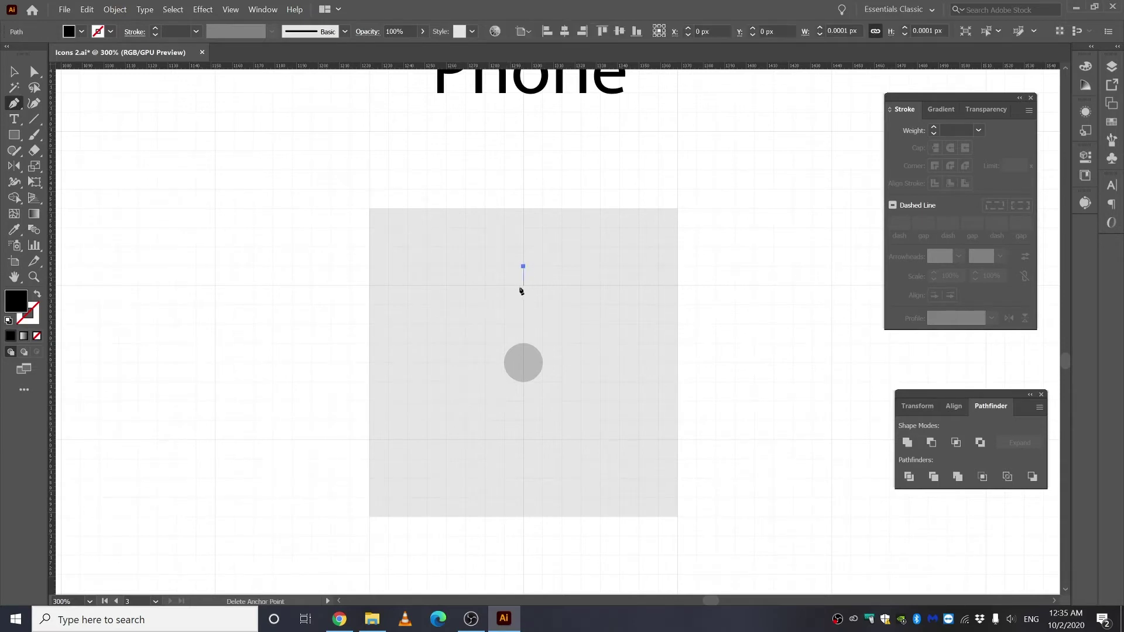
pyautogui.click(350, 305)
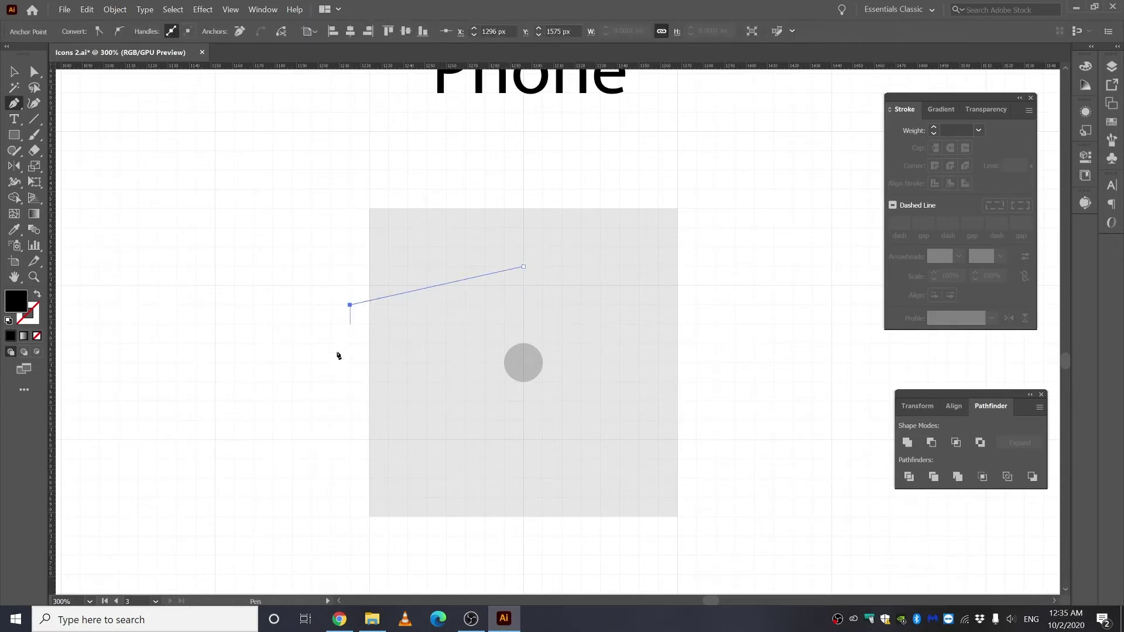
pyautogui.click(331, 382)
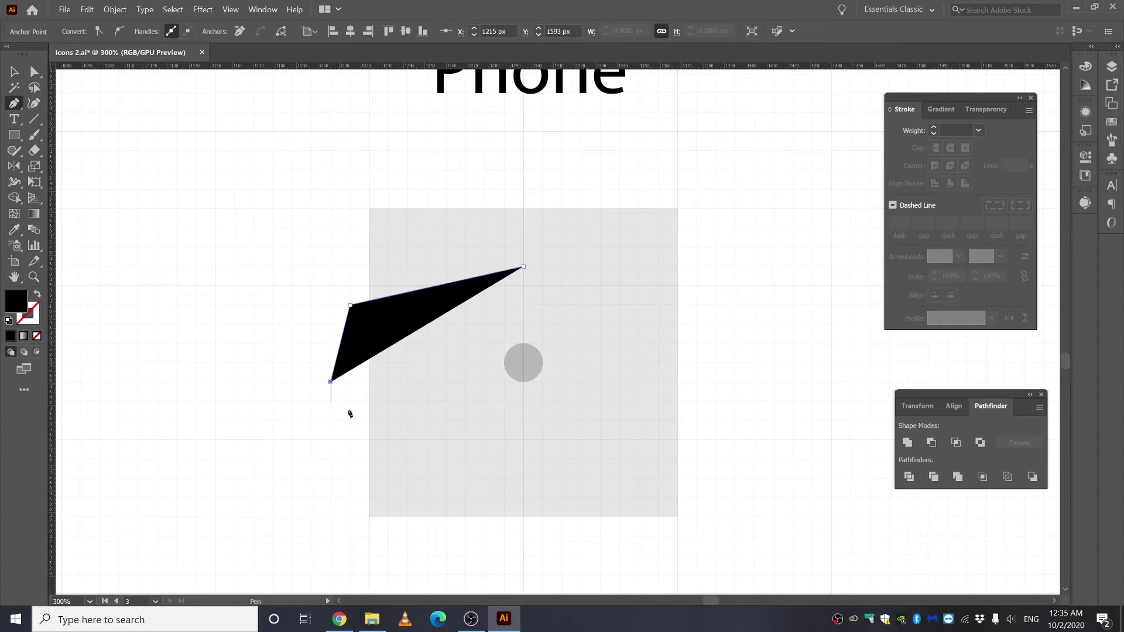
pyautogui.click(349, 420)
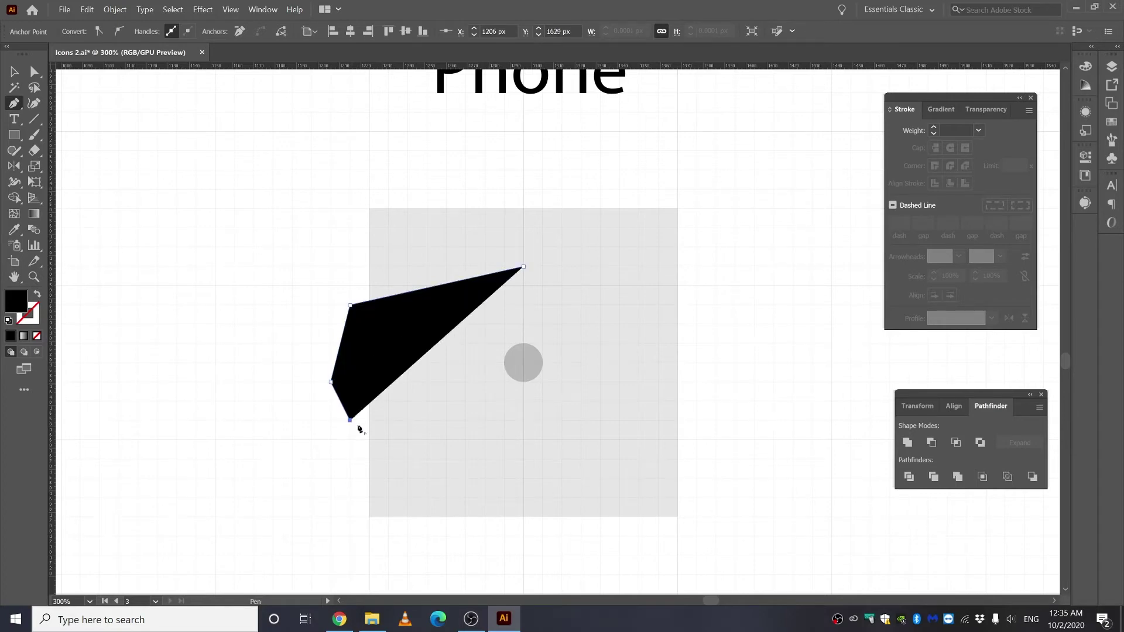
pyautogui.click(427, 419)
pyautogui.moveTo(427, 420); pyautogui.dragTo(444, 386)
pyautogui.click(446, 382)
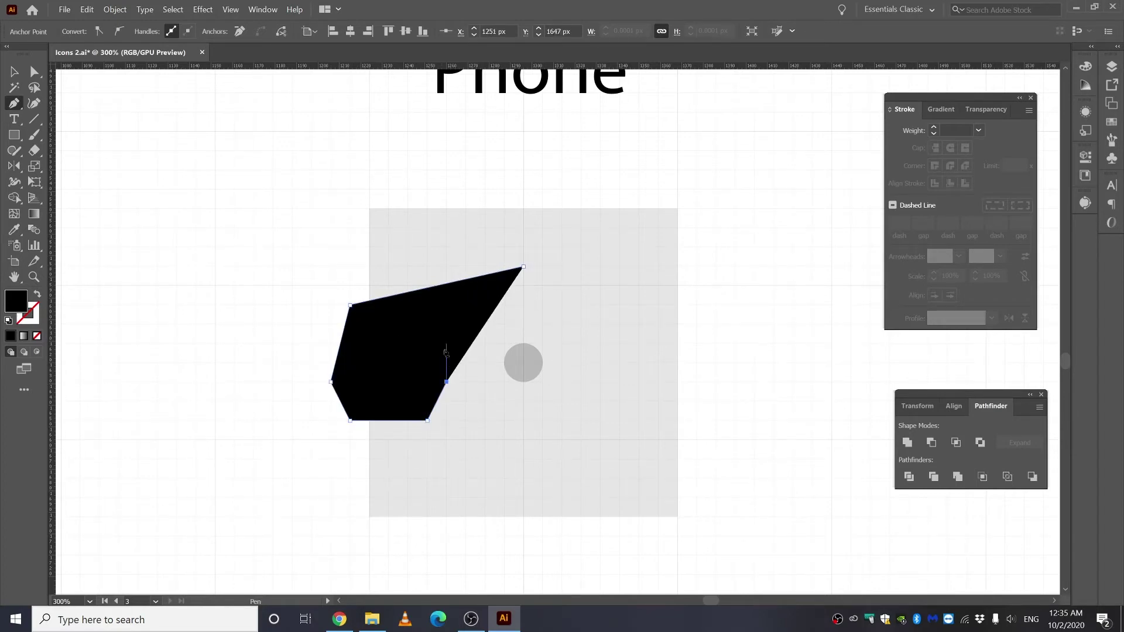
pyautogui.click(446, 343)
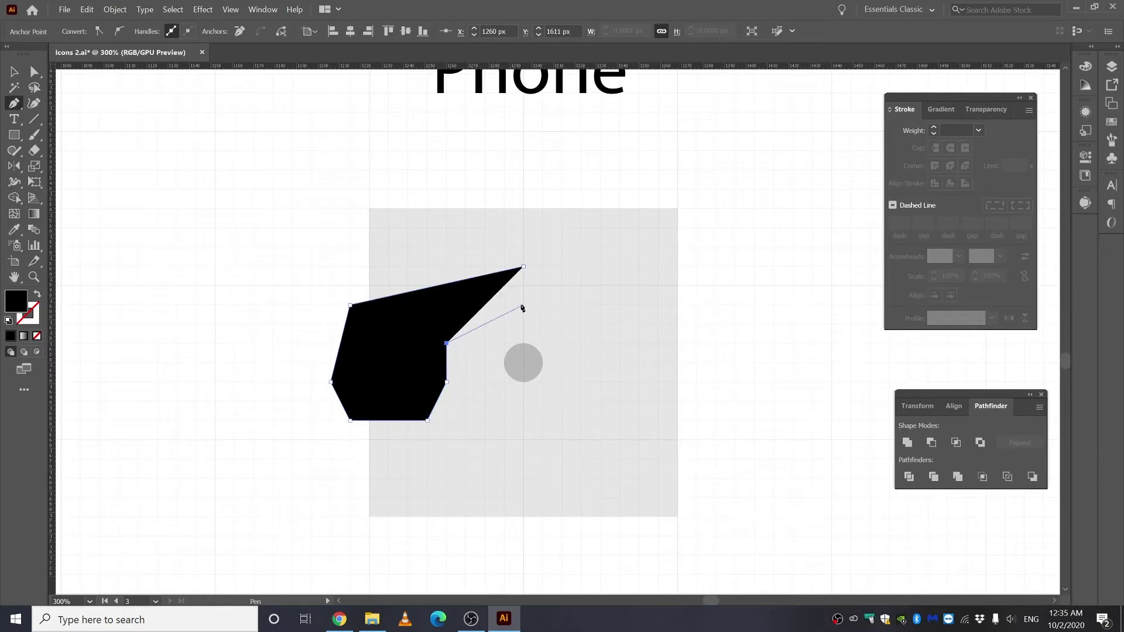
pyautogui.click(523, 305)
pyautogui.click(523, 270)
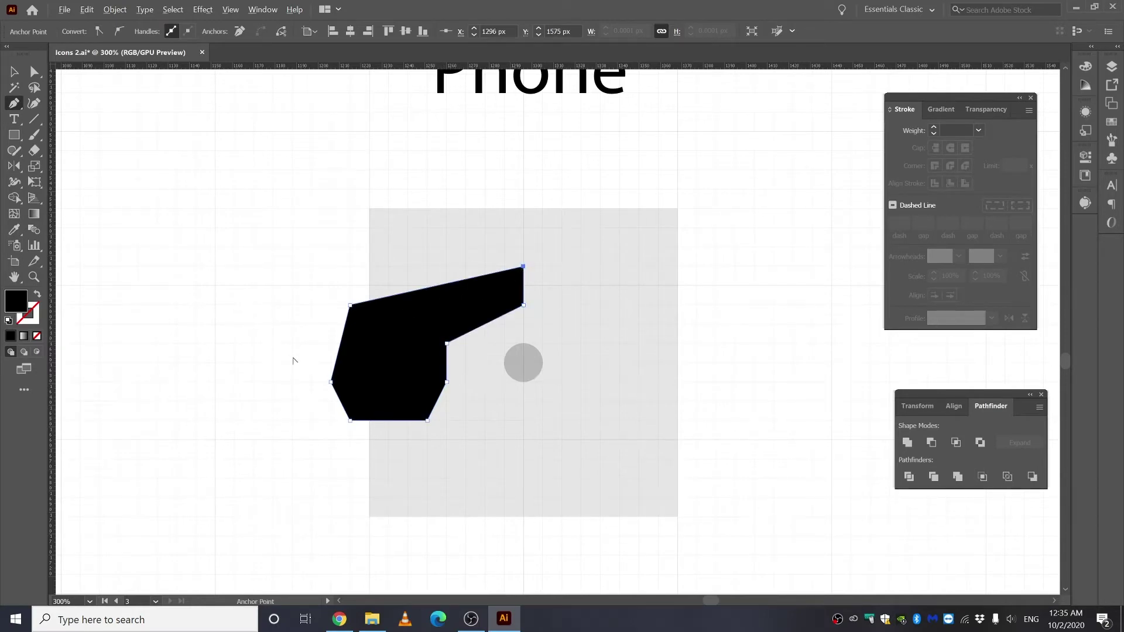
# Reflect a copy of the handset half across the Phone artboard's vertical centre line
pyautogui.hotkey('ctrl', '-')
pyautogui.hotkey('ctrl', '+')
pyautogui.press('v')
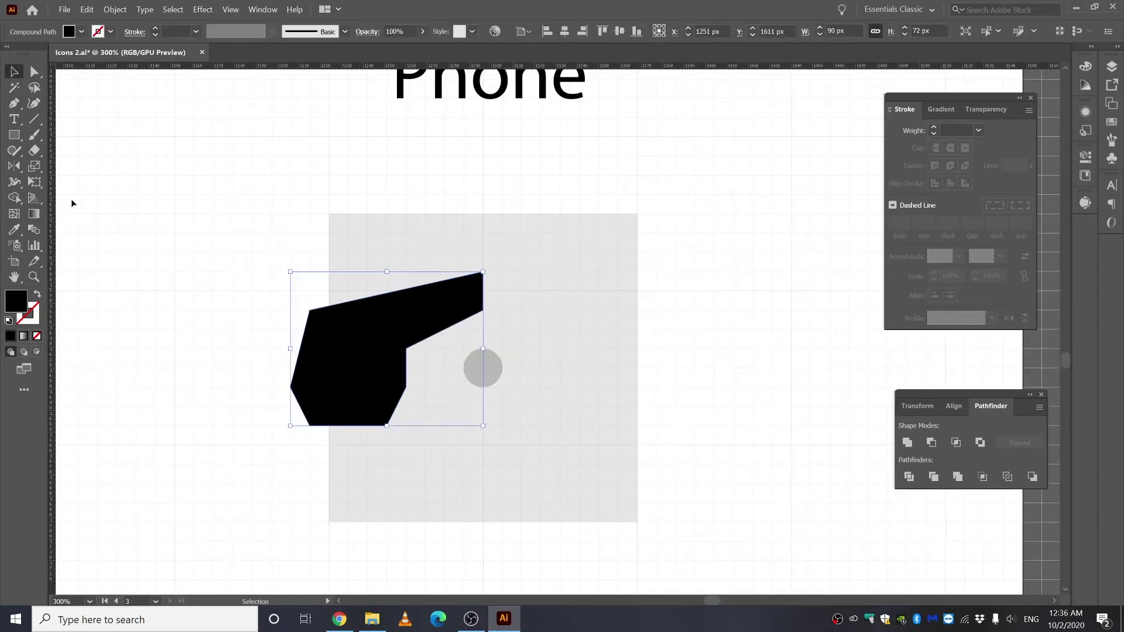
pyautogui.click(15, 167)
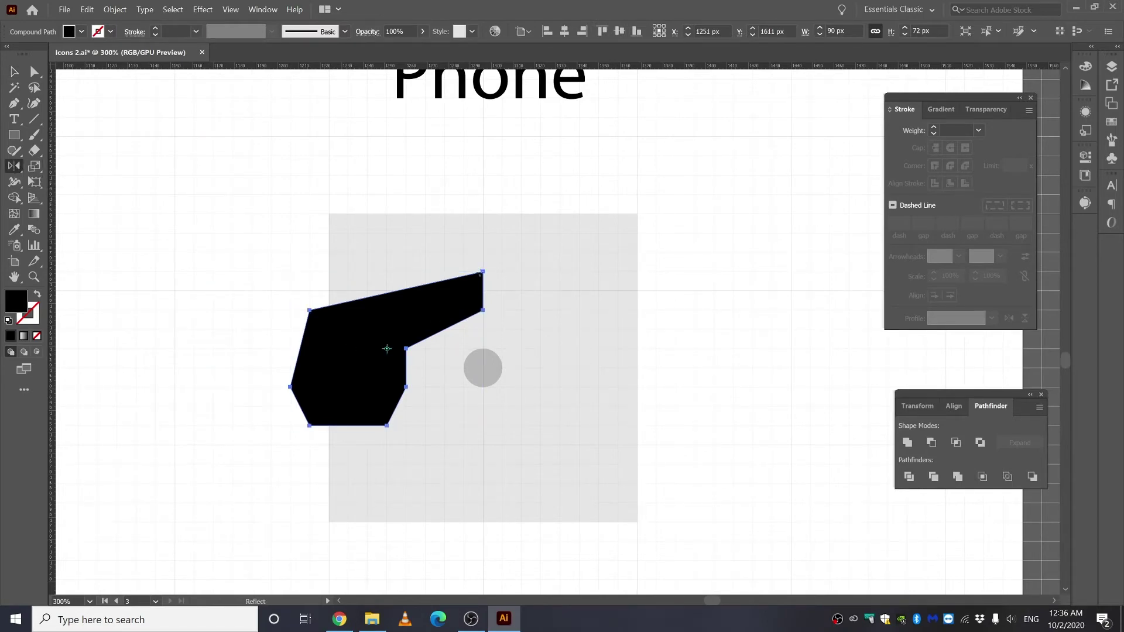
pyautogui.click(482, 271)
pyautogui.moveTo(326, 398); pyautogui.dragTo(598, 314)
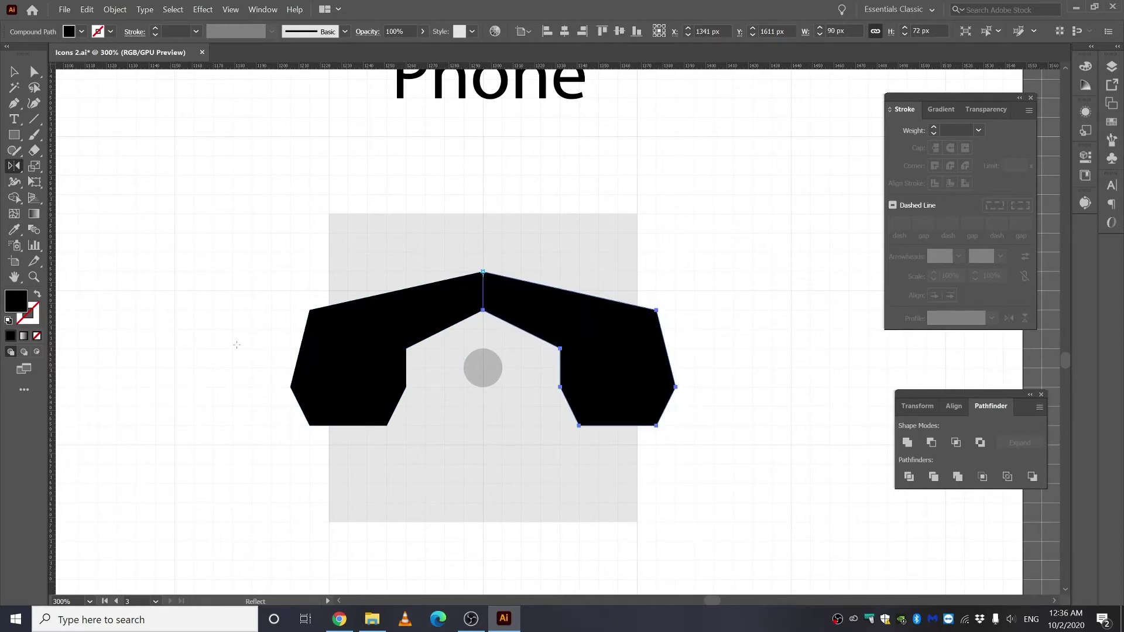
# Unite the two handset halves into a single shape
pyautogui.click(15, 71)
pyautogui.moveTo(334, 232); pyautogui.dragTo(647, 381)
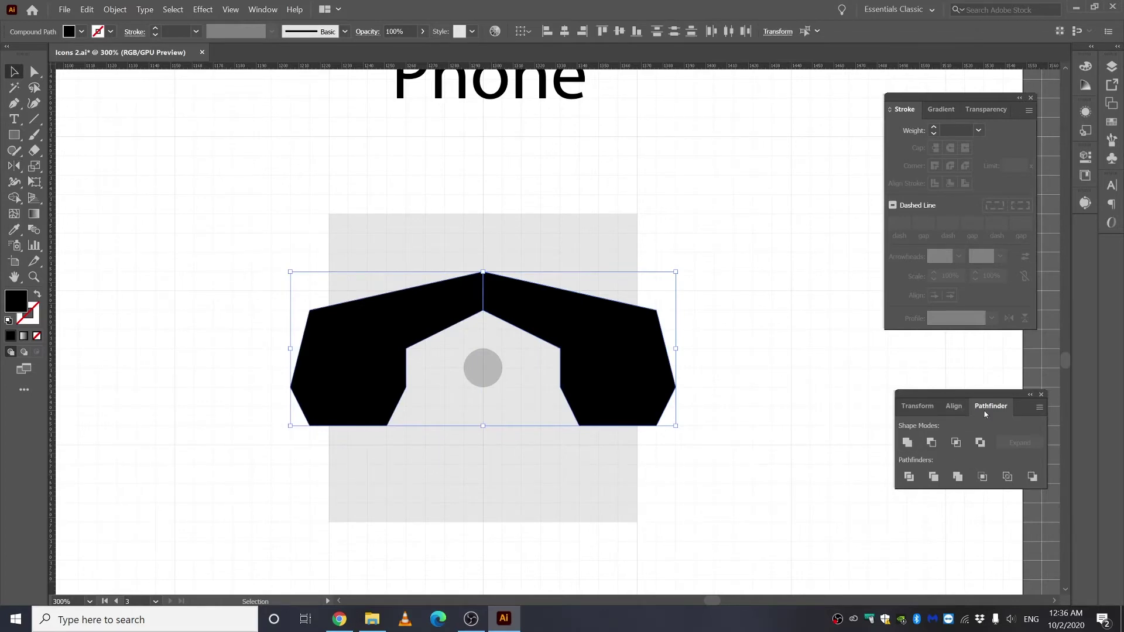
pyautogui.click(907, 443)
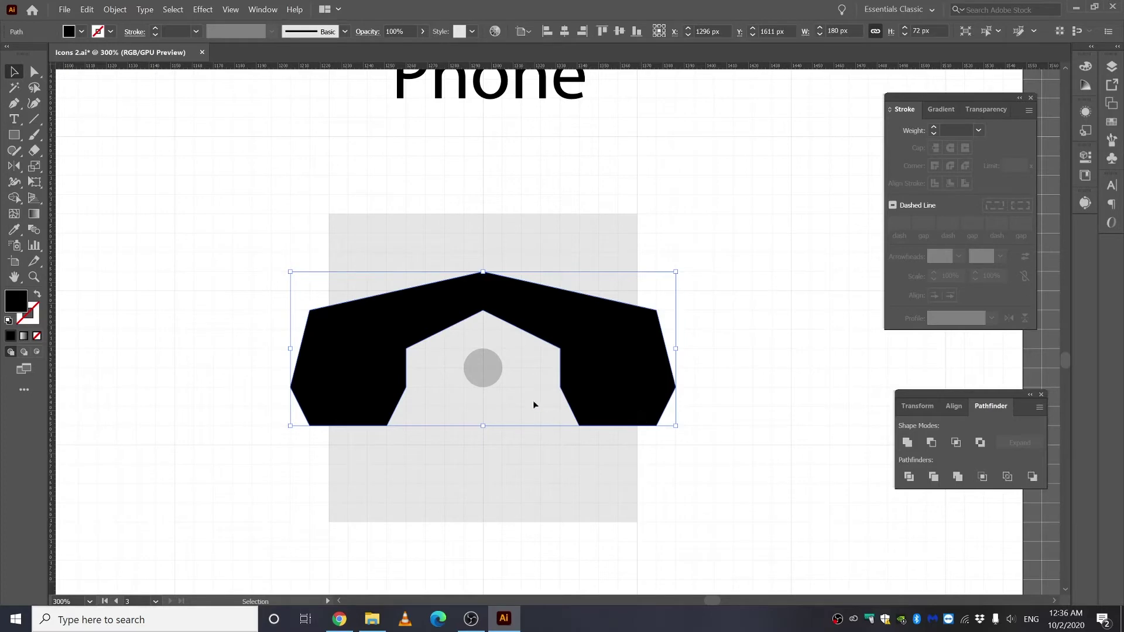
# Round the four bottom corners of the handset's earpiece and mouthpiece to a radius of about 29 px
pyautogui.click(35, 72)
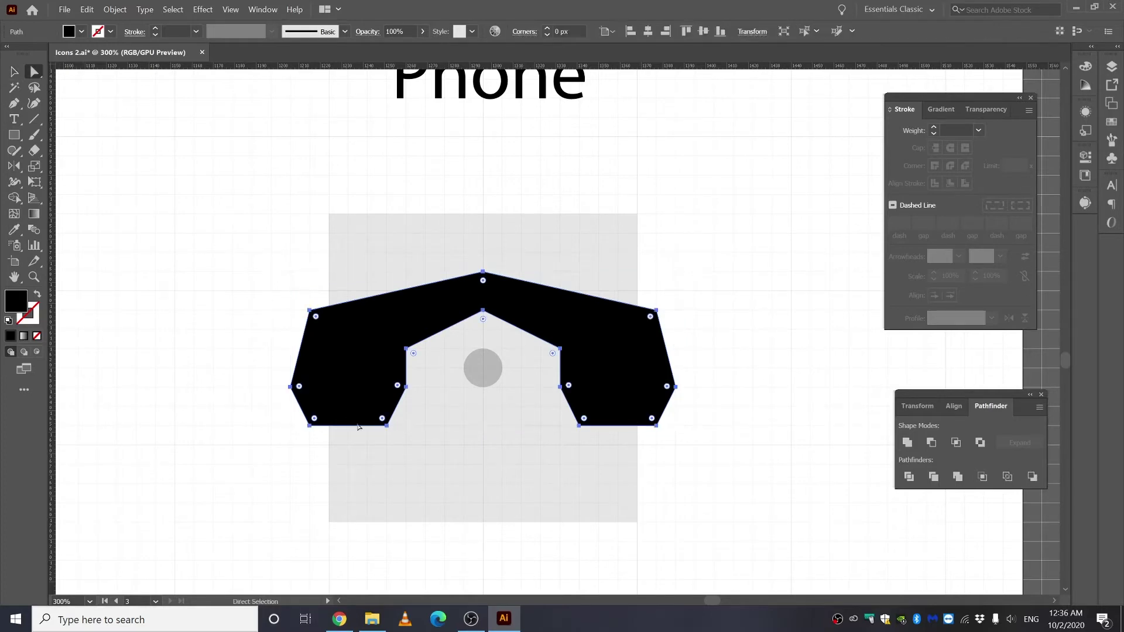
pyautogui.moveTo(285, 420); pyautogui.dragTo(691, 455)
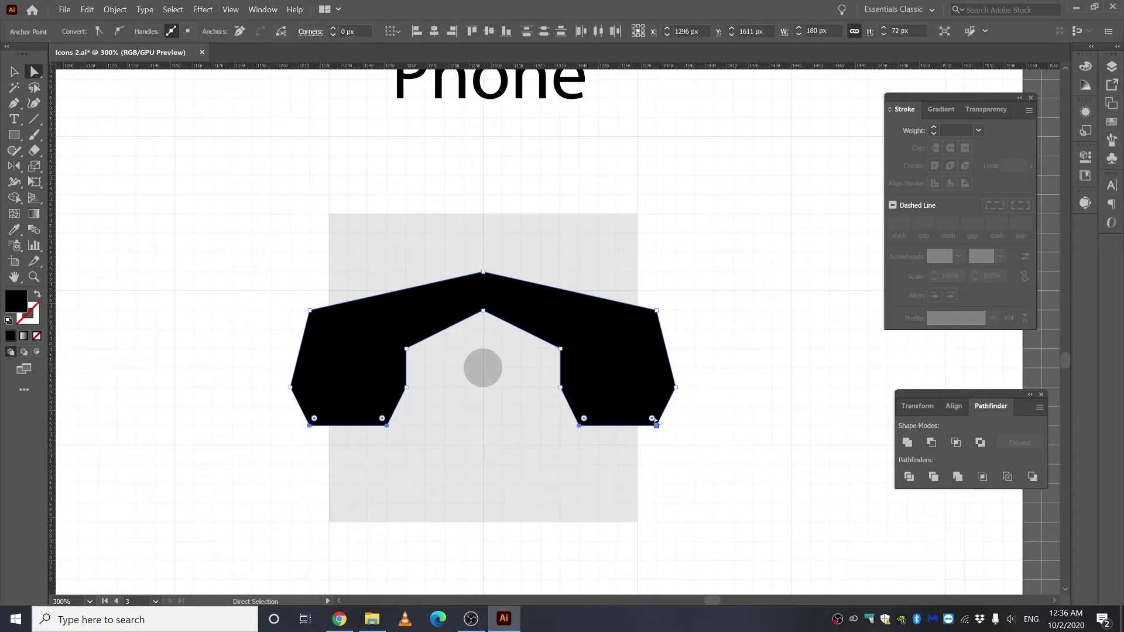
pyautogui.moveTo(654, 419); pyautogui.dragTo(639, 251)
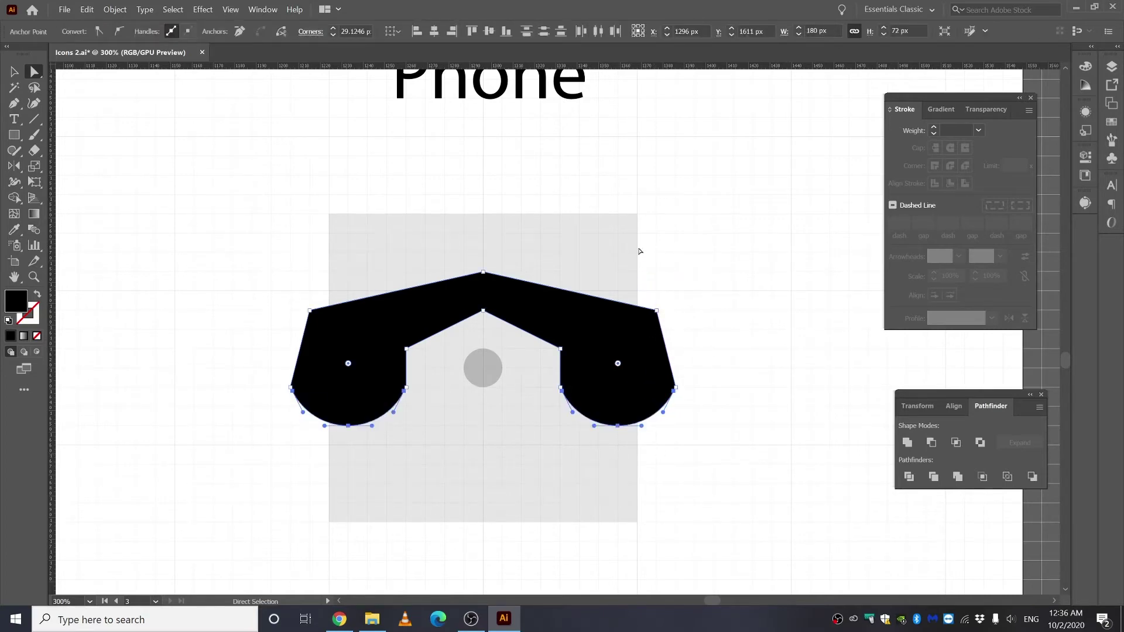
# Draw a 207 by 36 px rectangle across the rounded bottoms of both handset ends
pyautogui.click(14, 135)
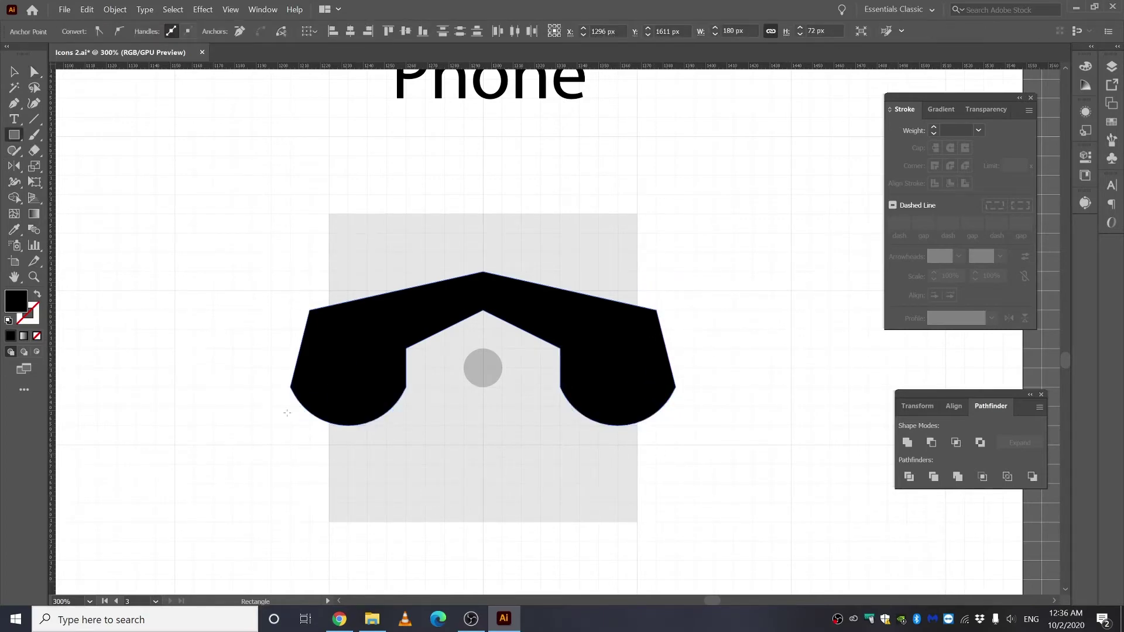
pyautogui.moveTo(270, 406); pyautogui.dragTo(714, 484)
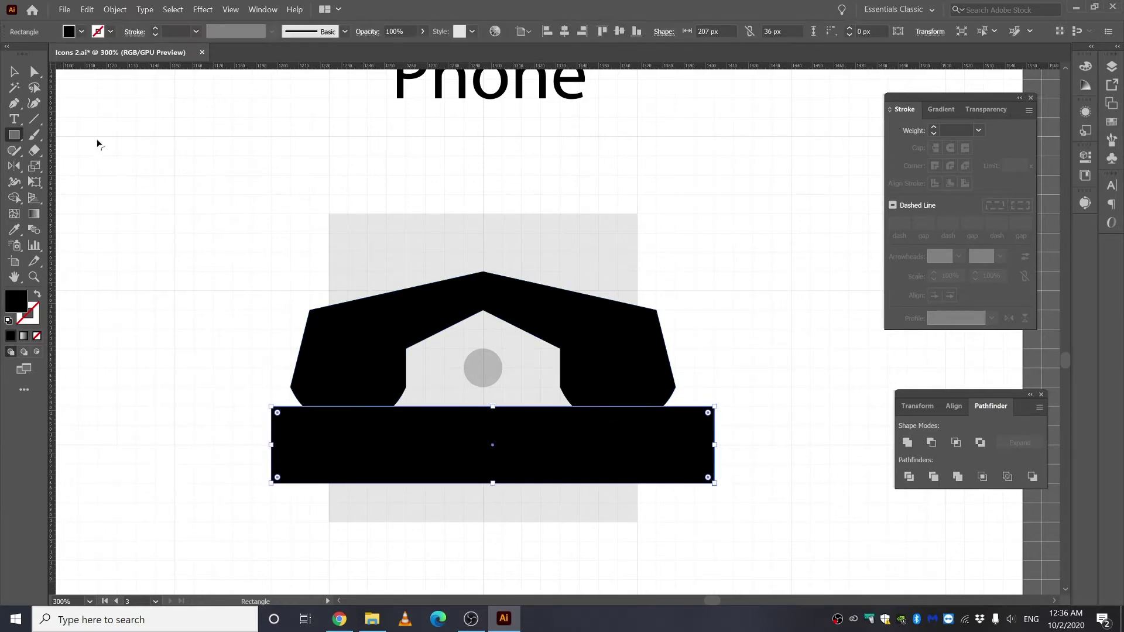
# Subtract the rectangle from the handset to cut the rounded bottoms of both ends flat
pyautogui.click(14, 72)
pyautogui.keyDown('shift'); pyautogui.click(570, 380); pyautogui.keyUp('shift')
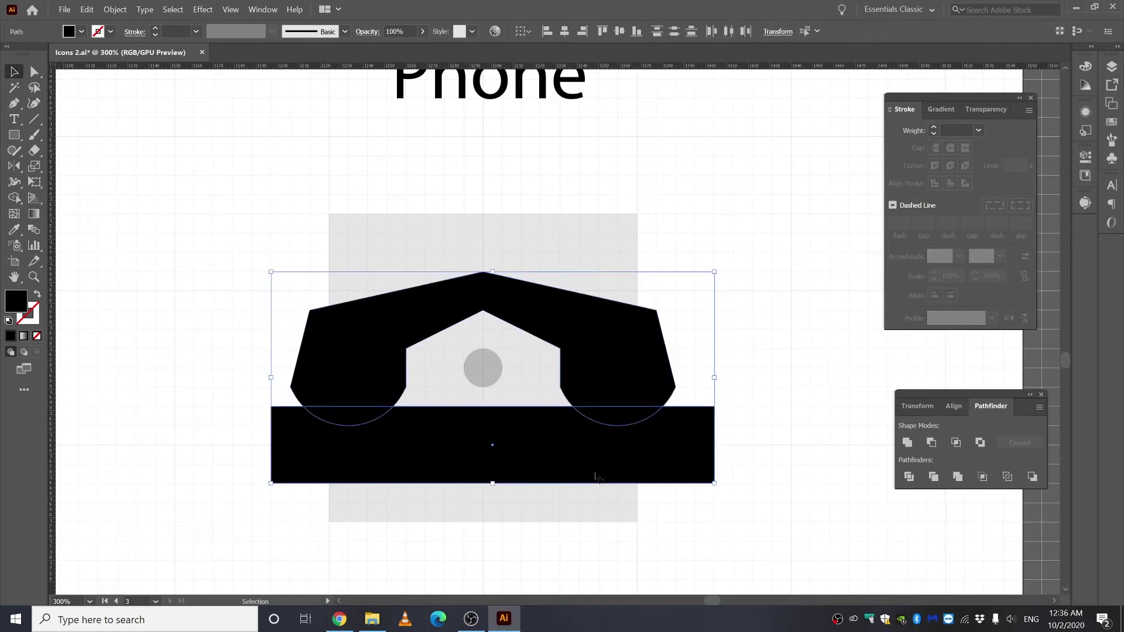
pyautogui.click(932, 443)
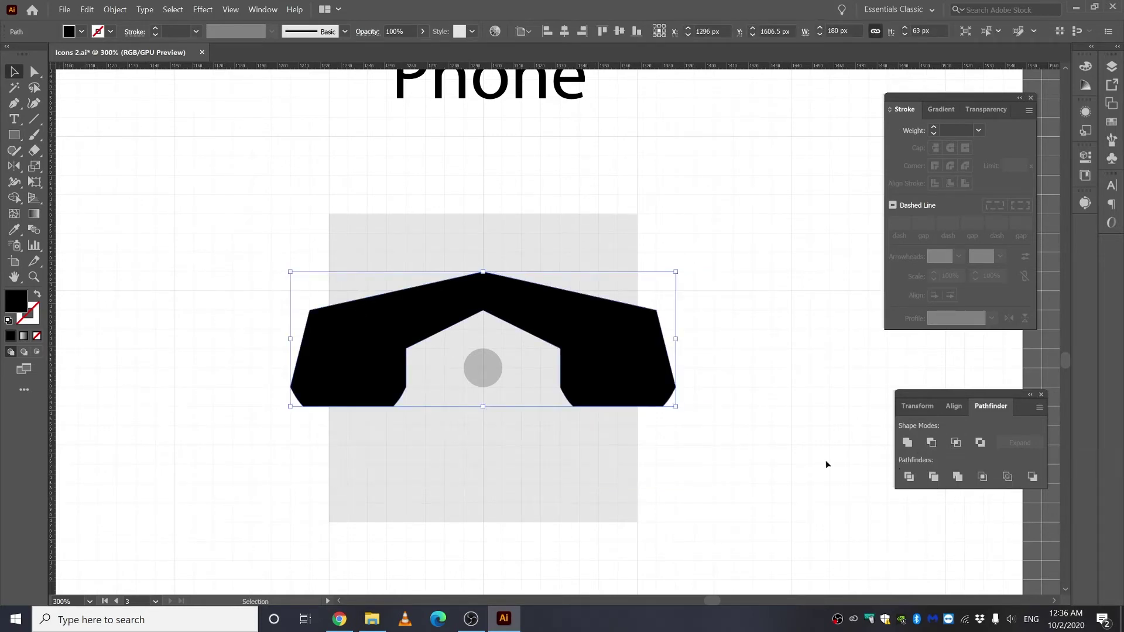
# Round the inner peak under the handset's grip to a radius of about 80 px
pyautogui.click(34, 71)
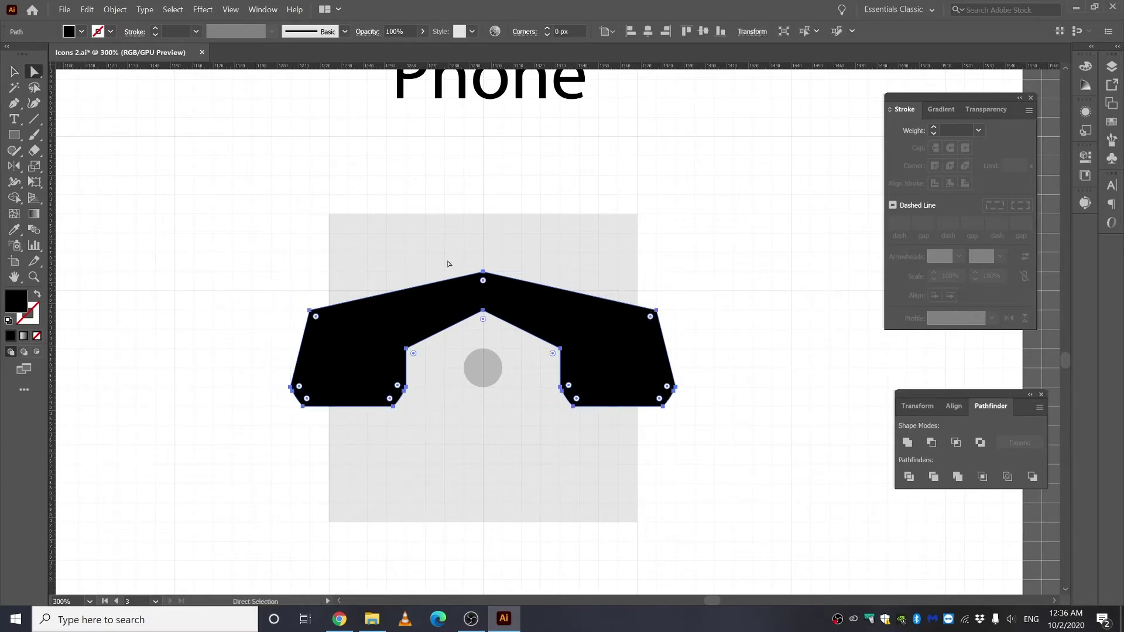
pyautogui.click(482, 311)
pyautogui.moveTo(484, 321); pyautogui.dragTo(485, 531)
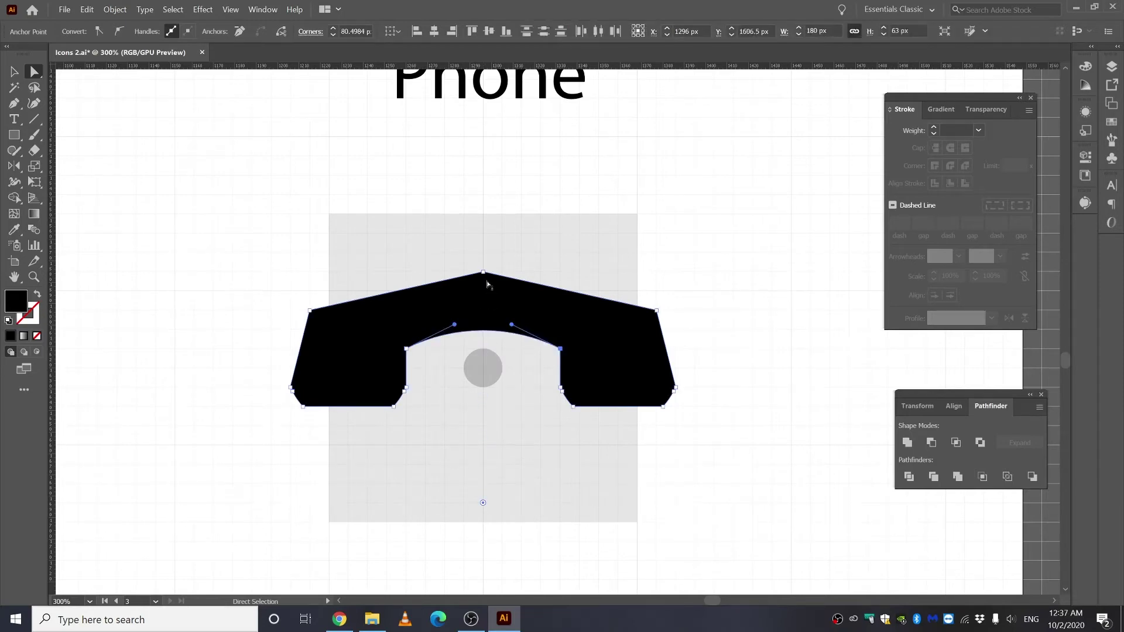
# Round the two outer upper corners of the handset together to a radius of about 60 px
pyautogui.moveTo(285, 279); pyautogui.dragTo(314, 315)
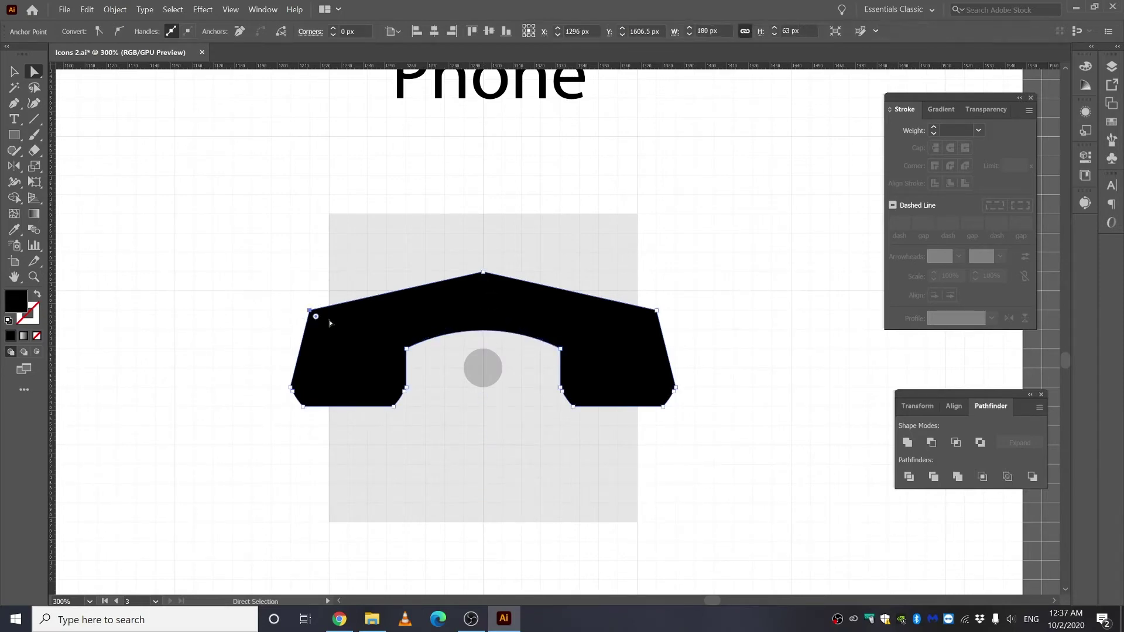
pyautogui.moveTo(691, 295); pyautogui.dragTo(641, 321)
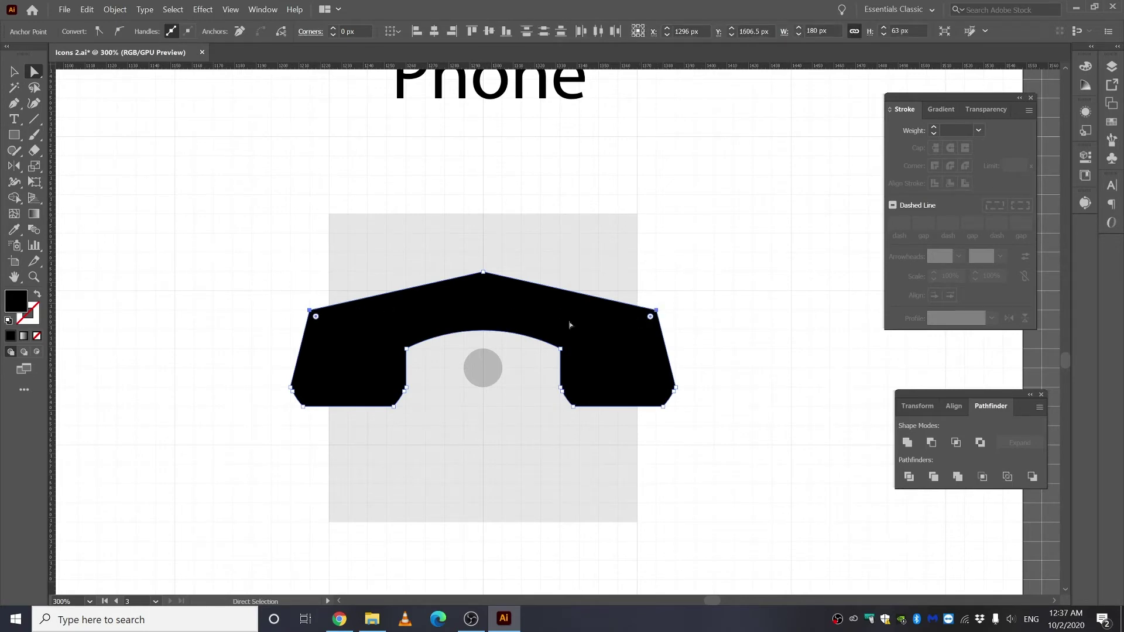
pyautogui.moveTo(650, 317); pyautogui.dragTo(495, 382)
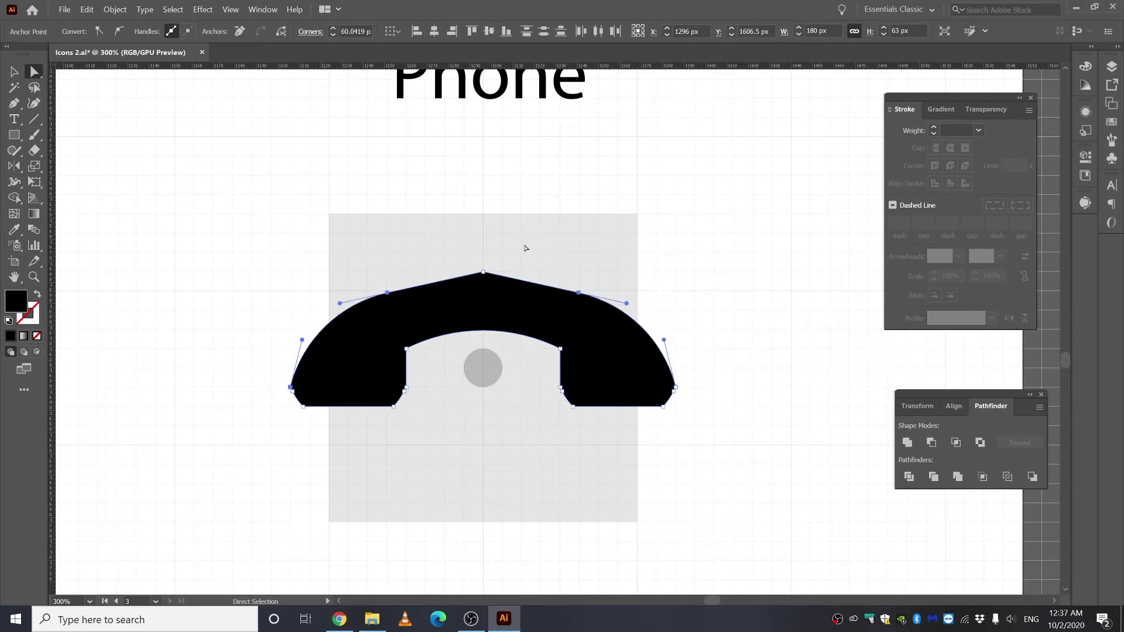
# Round the handset's central top peak as far as possible into a smooth arch
pyautogui.click(482, 272)
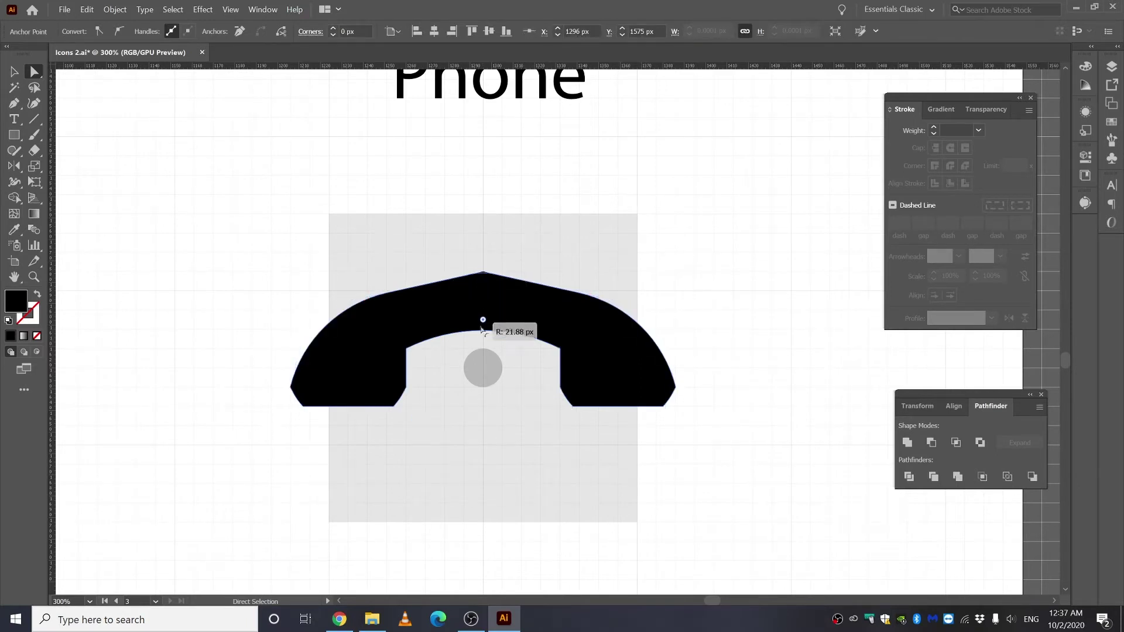
pyautogui.moveTo(482, 330); pyautogui.dragTo(488, 583)
pyautogui.scroll(-2, 464, 431)
pyautogui.click(469, 468)
pyautogui.scroll(2, 441, 409)
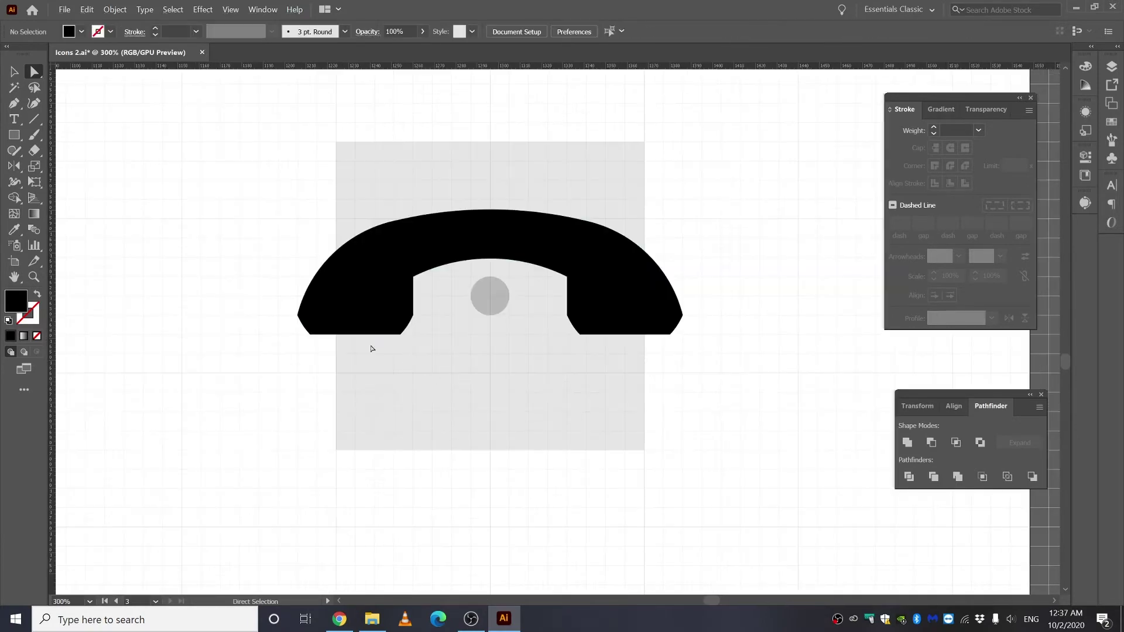
# Slightly round the corners along the flat bottoms of both handset ends
pyautogui.moveTo(296, 333); pyautogui.dragTo(665, 321)
pyautogui.click(327, 419)
pyautogui.hotkey('ctrl', '-')
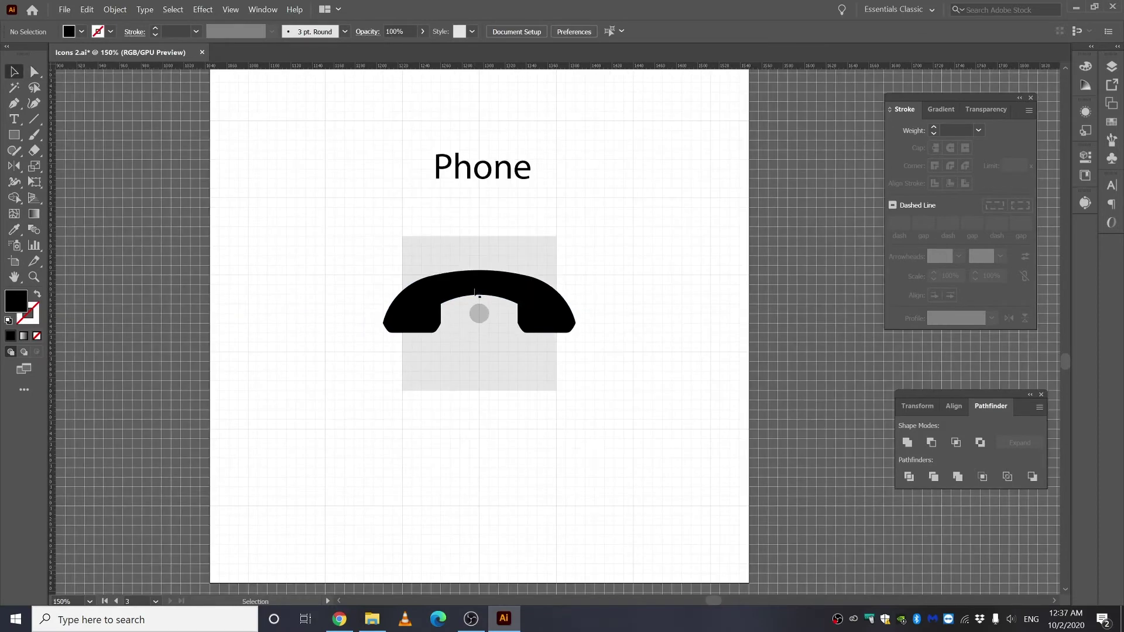
# Rotate the handset counter-clockwise onto a diagonal, with its curved back facing the lower left
pyautogui.click(478, 296)
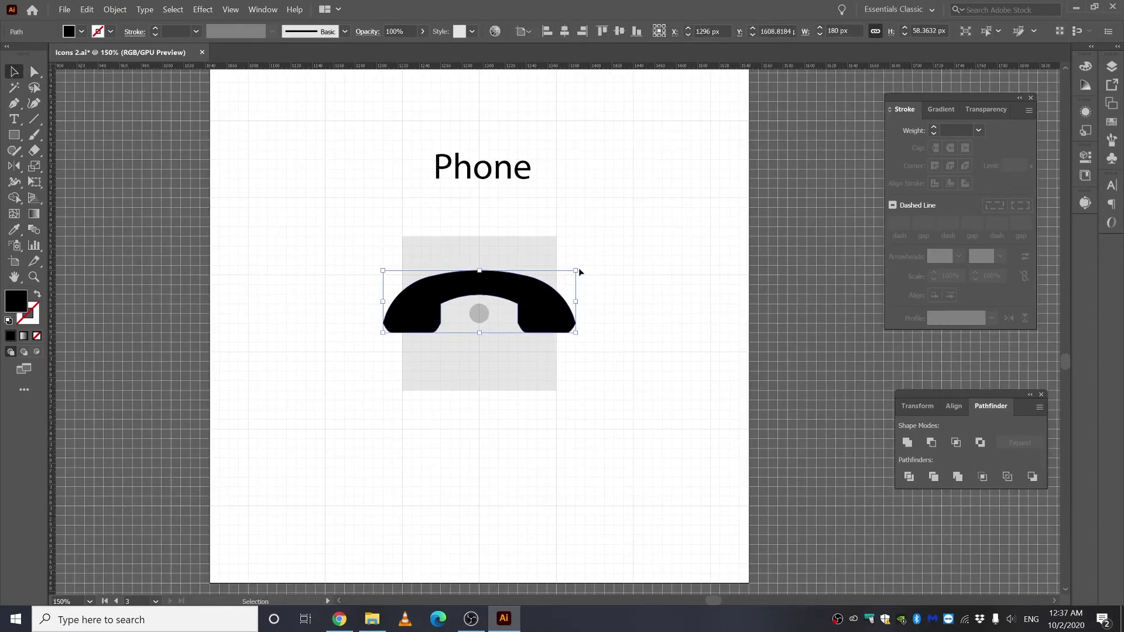
pyautogui.moveTo(579, 268); pyautogui.dragTo(370, 273)
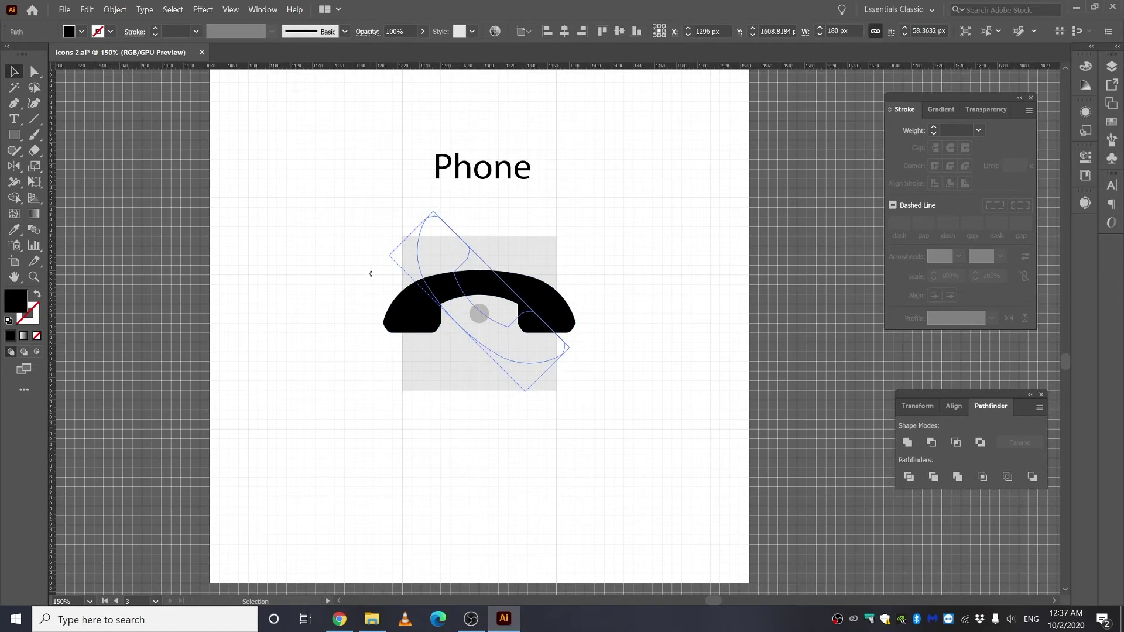
pyautogui.moveTo(370, 273); pyautogui.dragTo(350, 290)
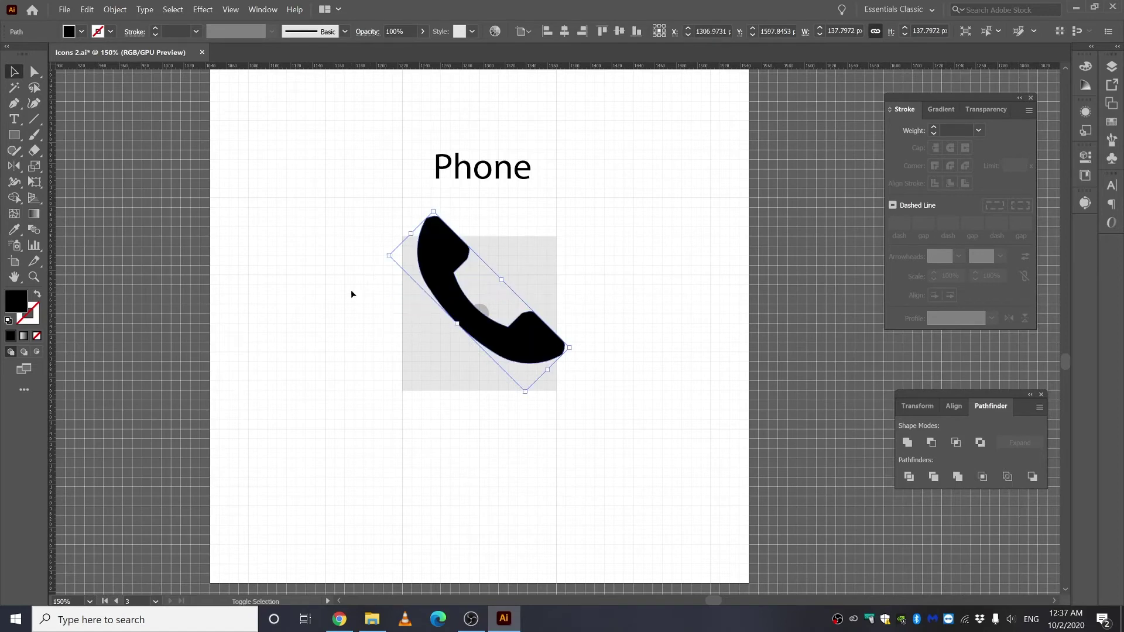
pyautogui.click(620, 236)
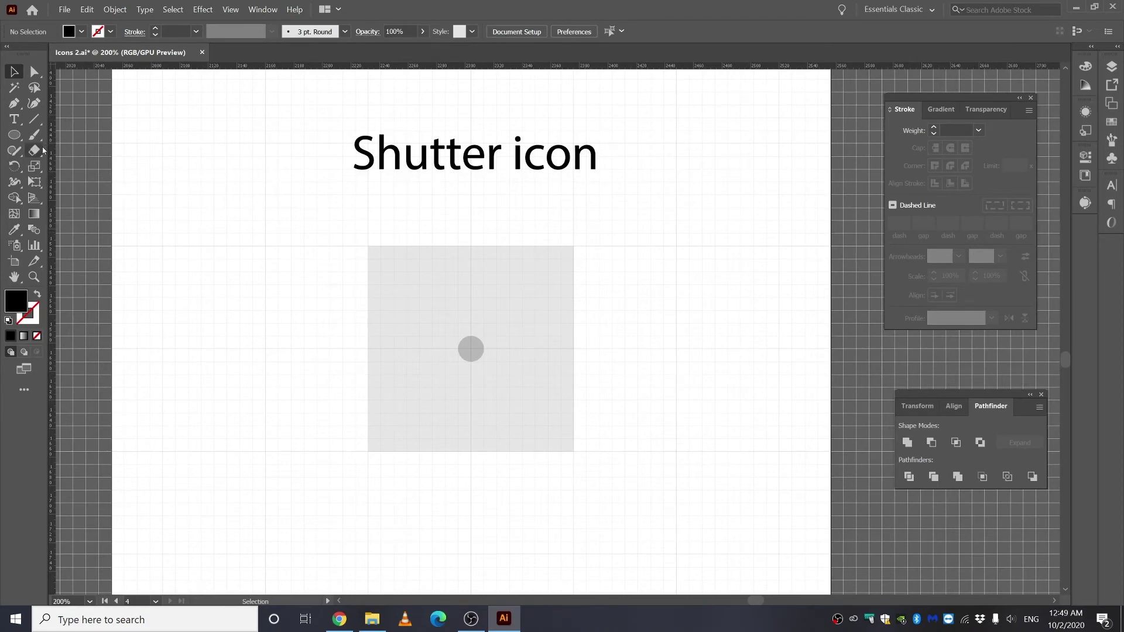
# Draw a 144 by 72 px rectangle over the Shutter artboard's upper half of the grey square and raise its lower-right corner to Y 1530 px
pyautogui.click(18, 137)
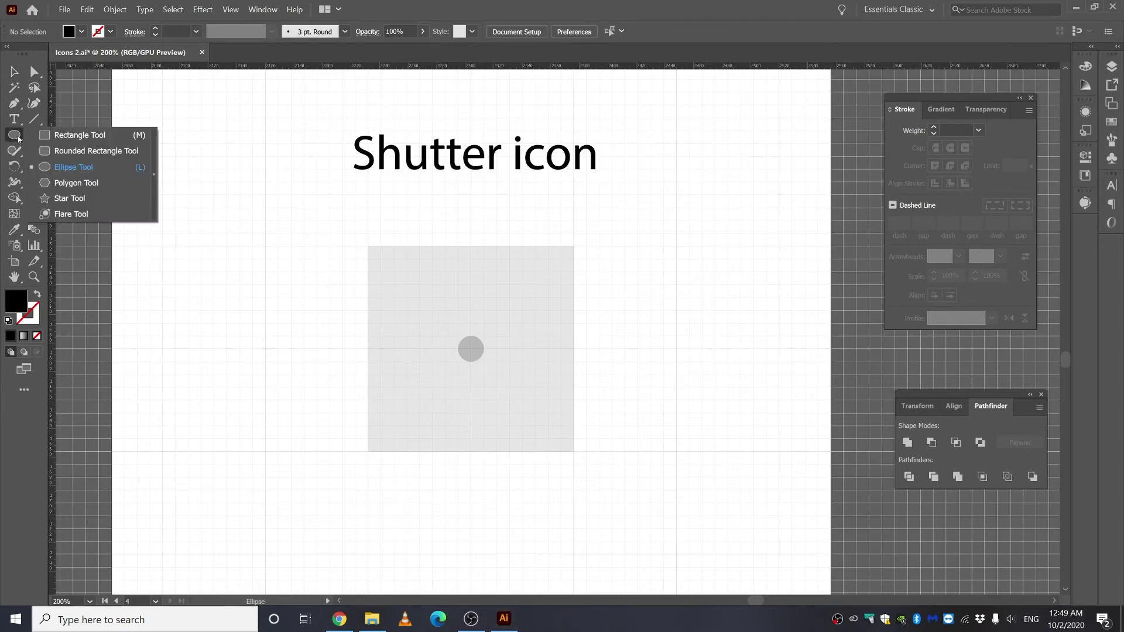
pyautogui.click(67, 136)
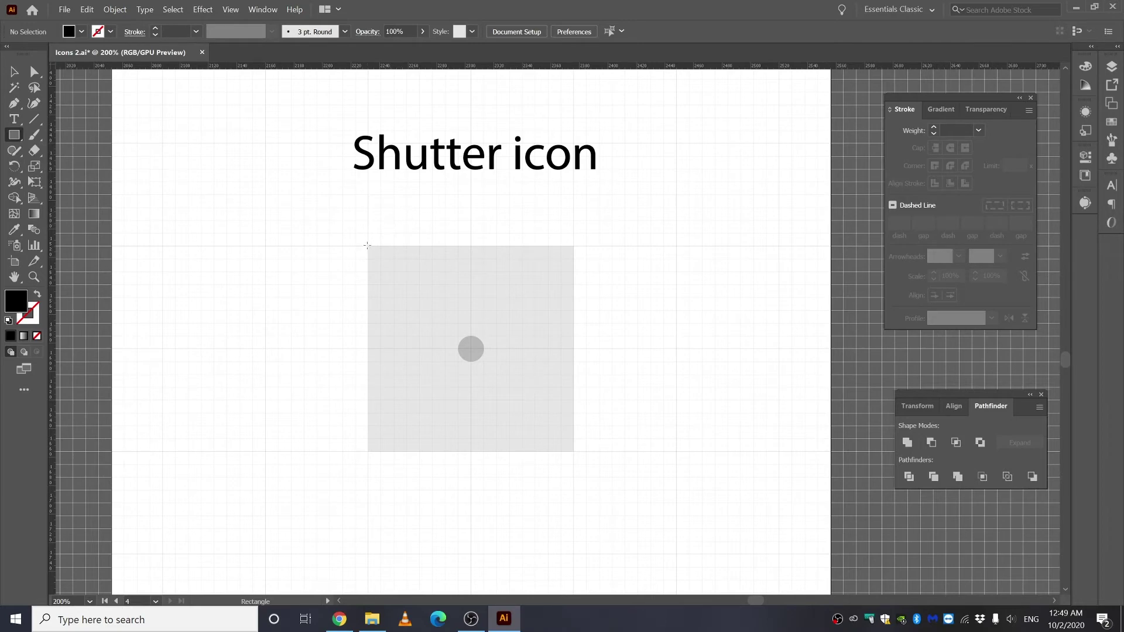
pyautogui.moveTo(367, 246); pyautogui.dragTo(574, 349)
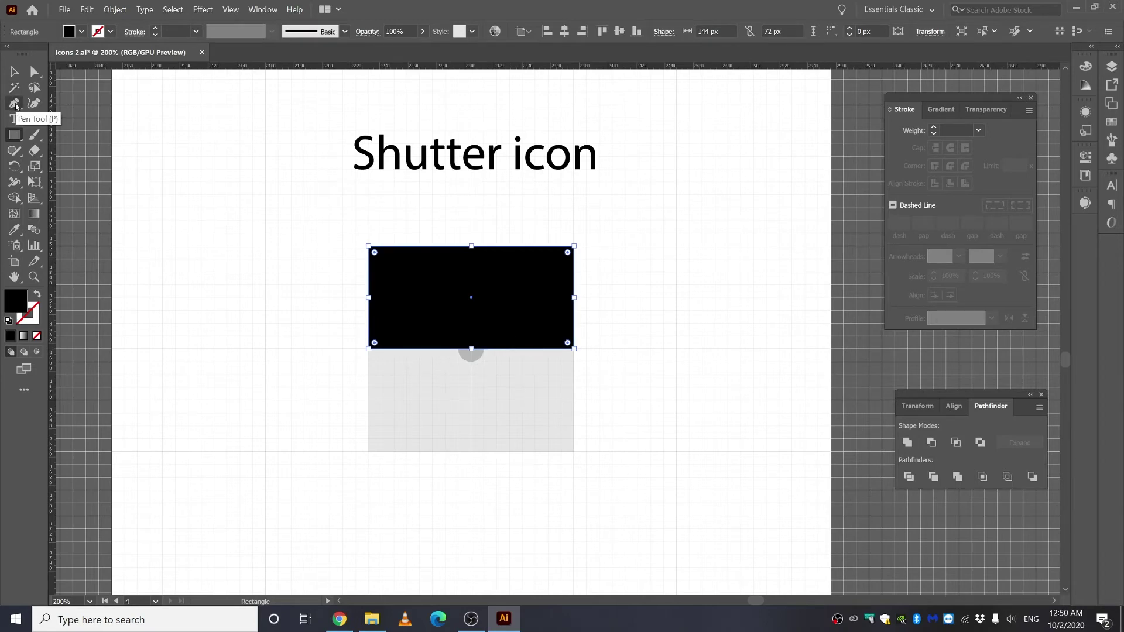
pyautogui.click(35, 72)
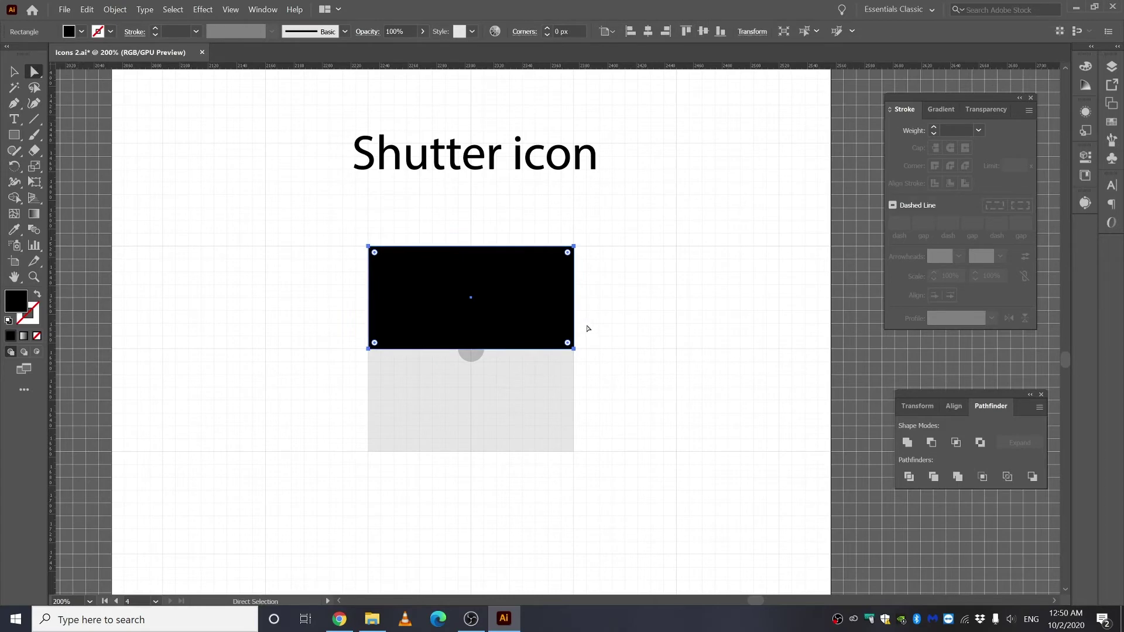
pyautogui.moveTo(574, 349); pyautogui.dragTo(574, 271)
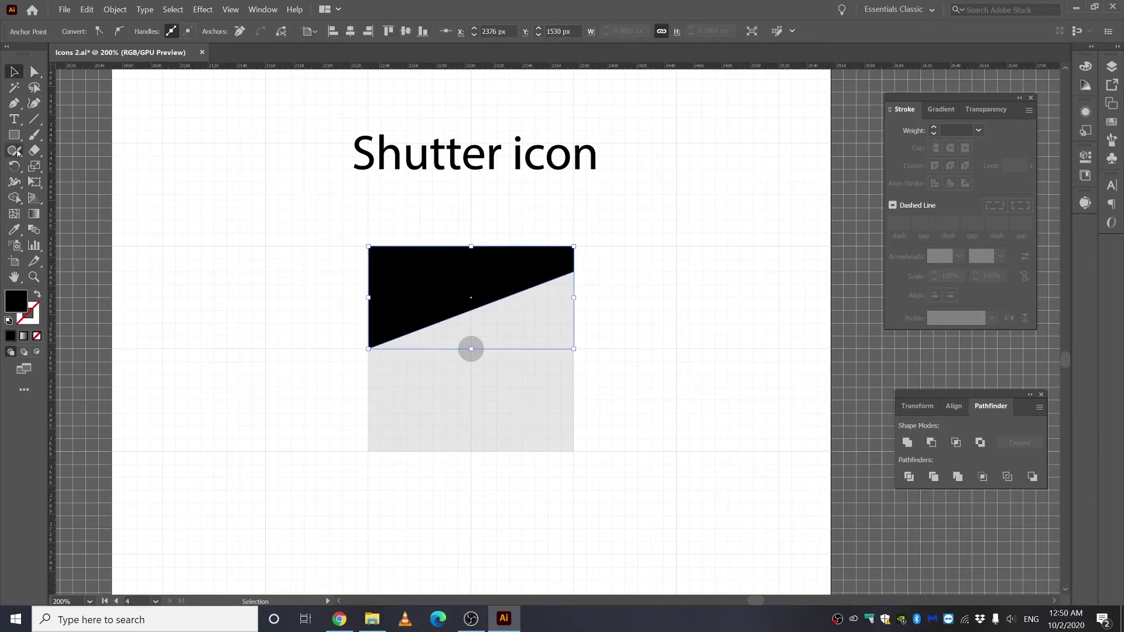
# Make a copy of the slanted shape rotated by -60° about the centre of the grey circle
pyautogui.click(15, 167)
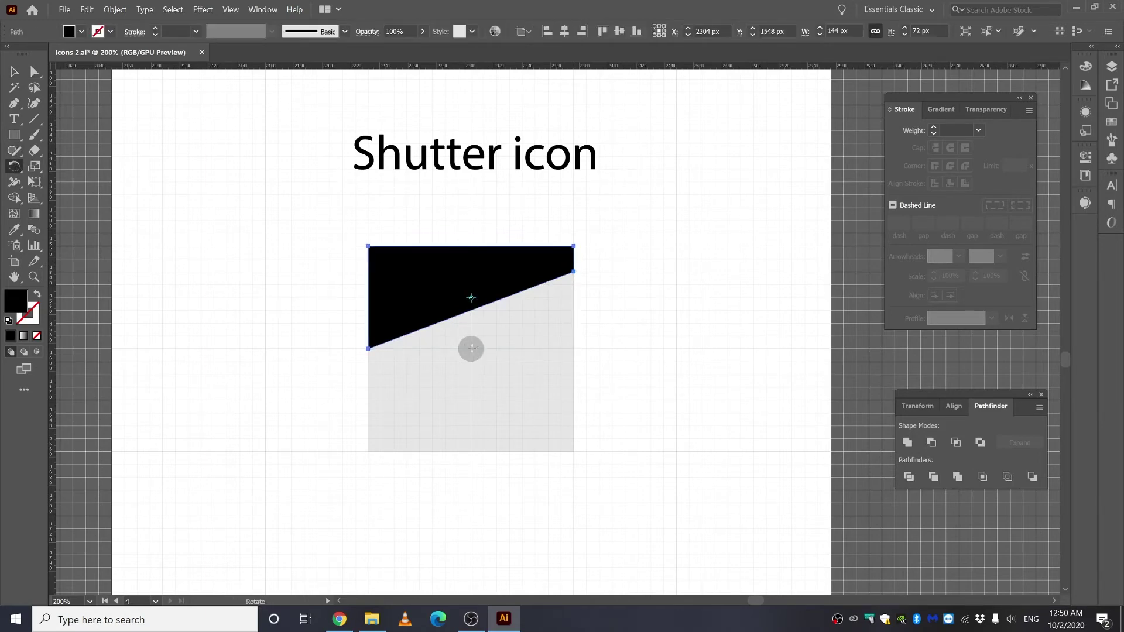
pyautogui.keyDown('alt'); pyautogui.click(471, 349); pyautogui.keyUp('alt')
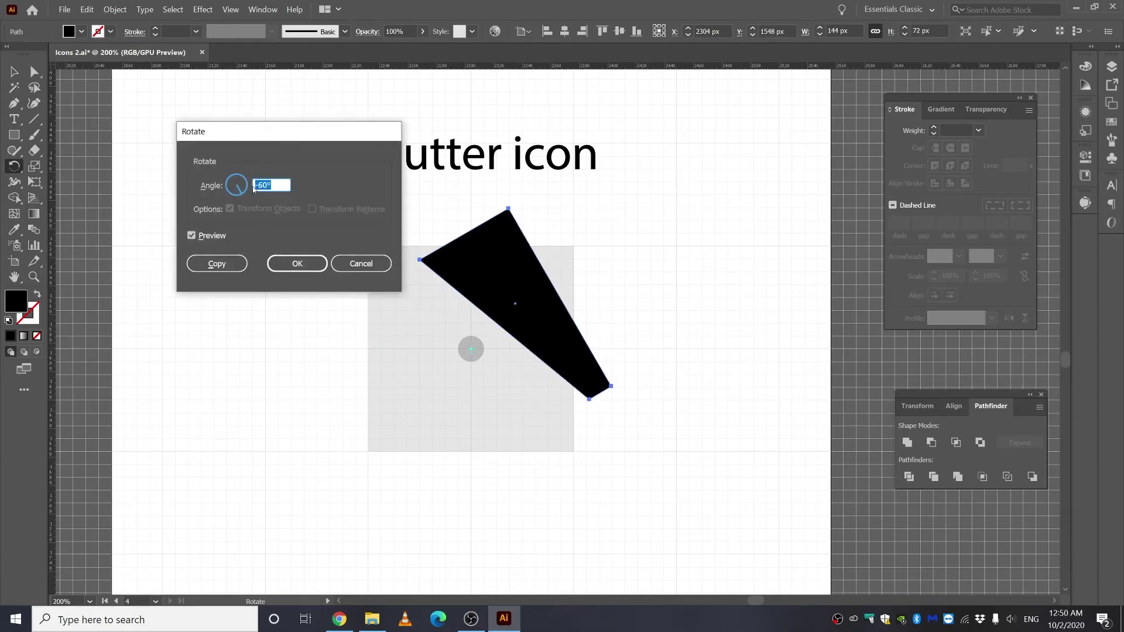
pyautogui.click(216, 264)
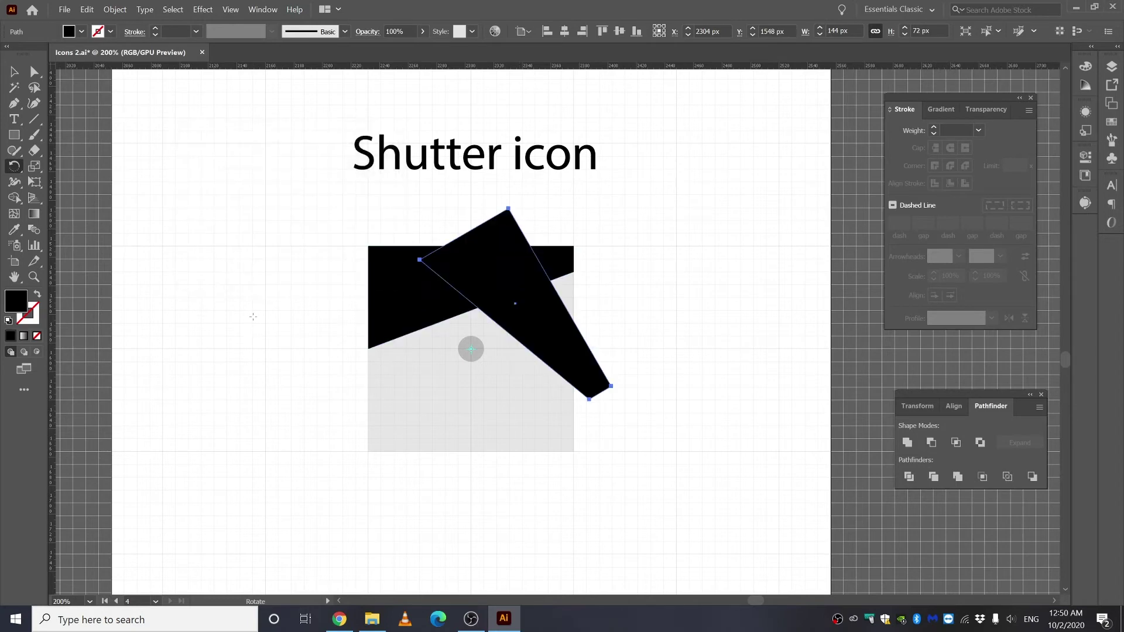
# Give the rotated copy an 8 pt red stroke aligned to the outside
pyautogui.press('v')
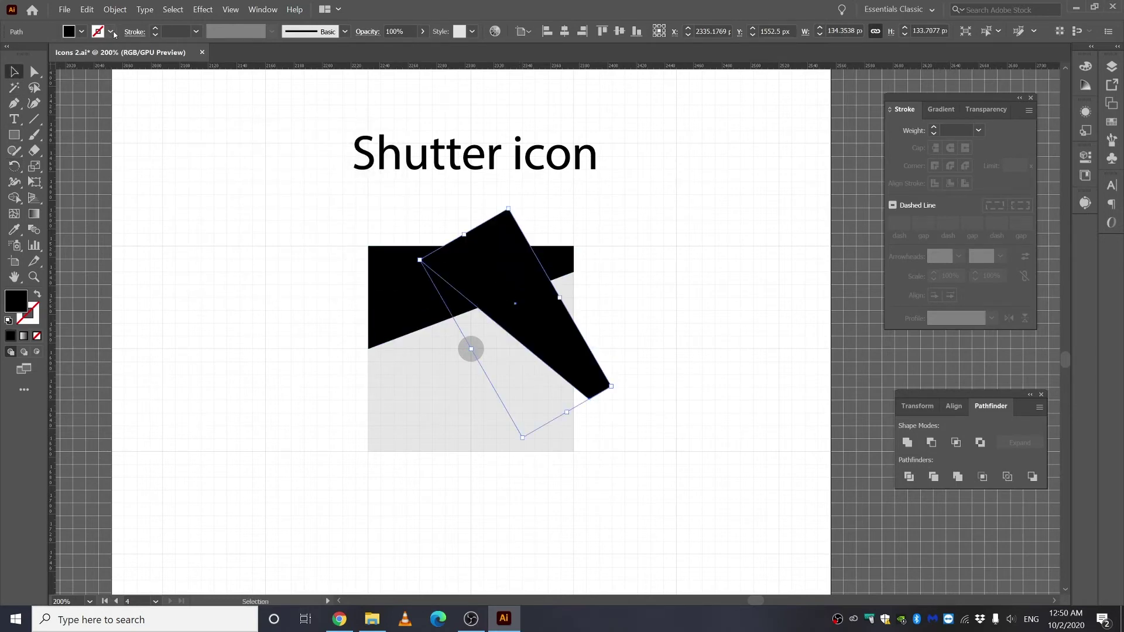
pyautogui.click(155, 34)
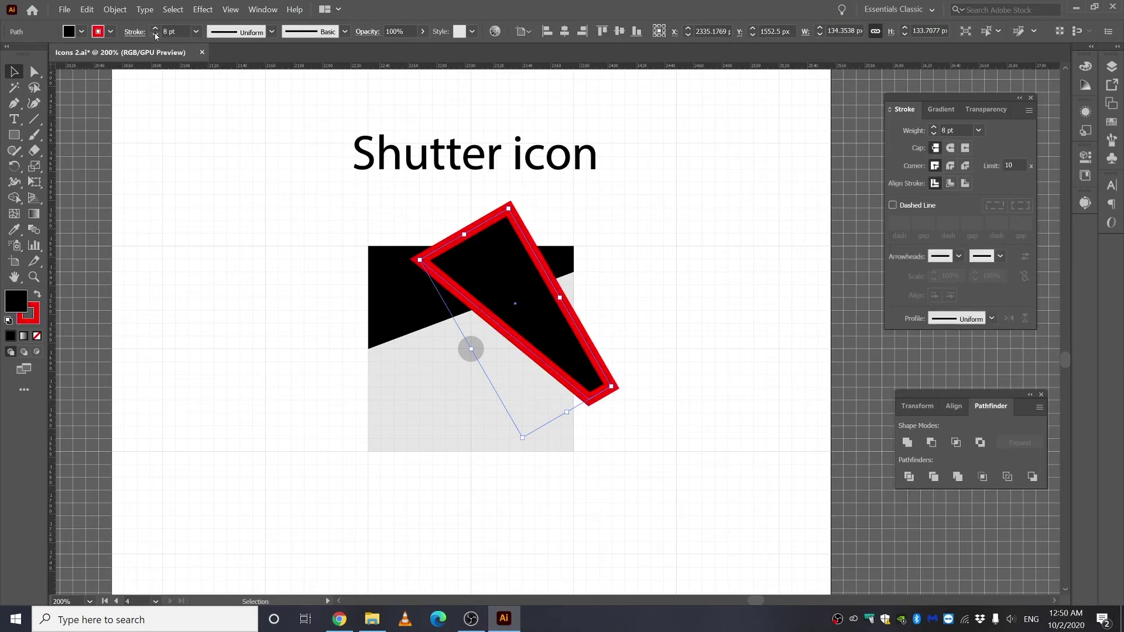
pyautogui.click(155, 29)
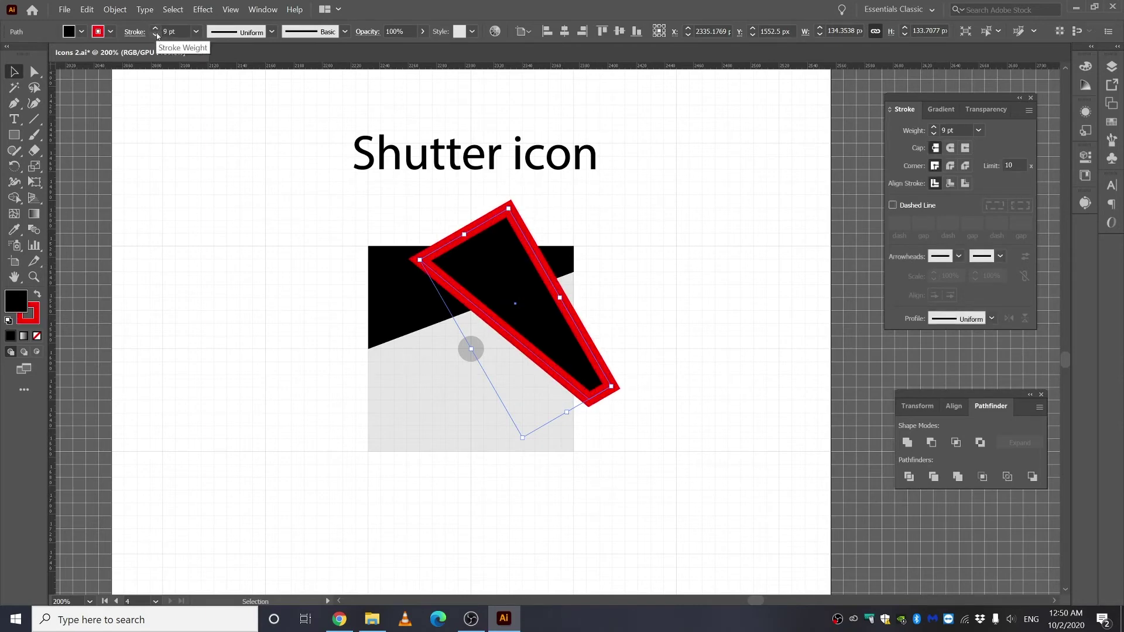
pyautogui.click(964, 183)
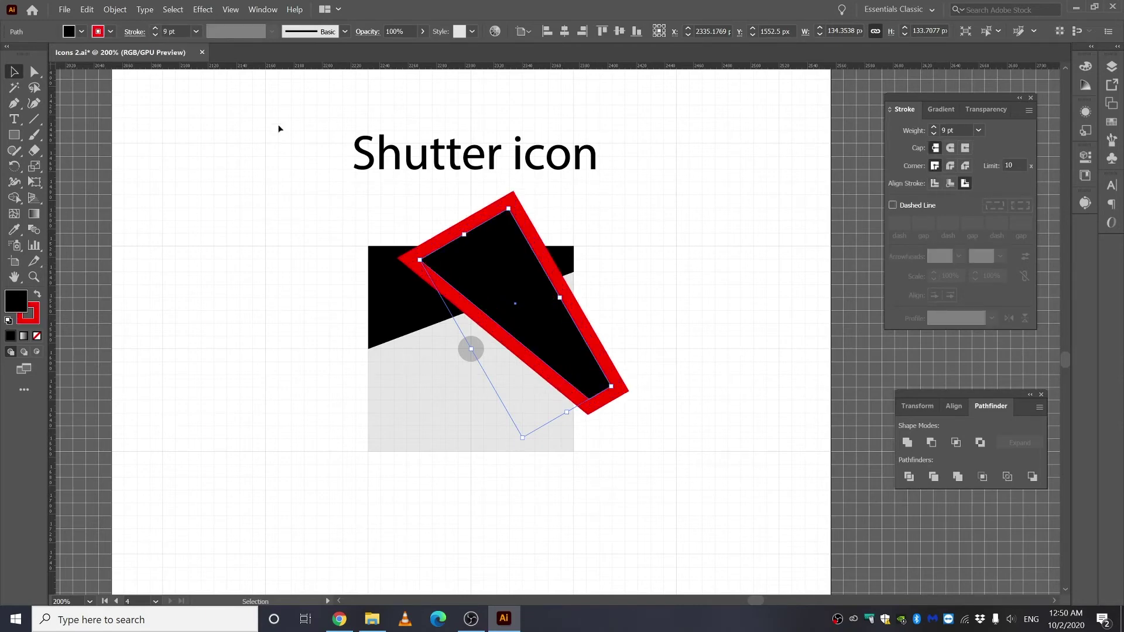
pyautogui.hotkey('ctrl', 'z')
# Expand the appearance of both shapes and subtract the stroked copy from the original slanted shape
pyautogui.moveTo(300, 216)
pyautogui.mouseDown()
pyautogui.moveTo(515, 315)
pyautogui.moveTo(620, 337)
pyautogui.moveTo(634, 369)
pyautogui.mouseUp()
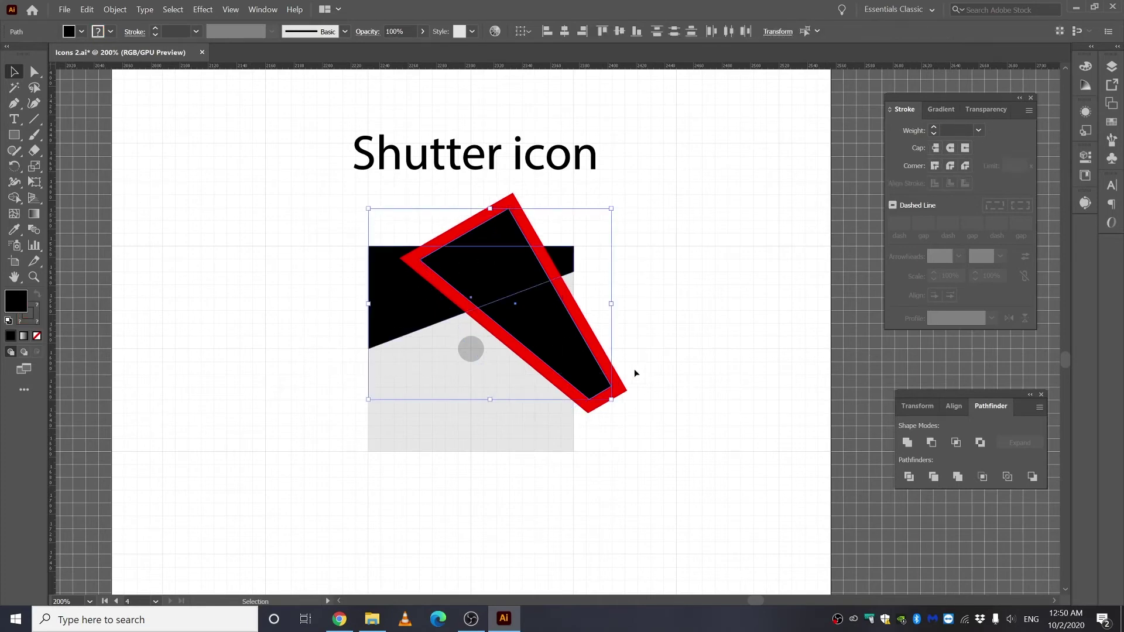
pyautogui.click(114, 9)
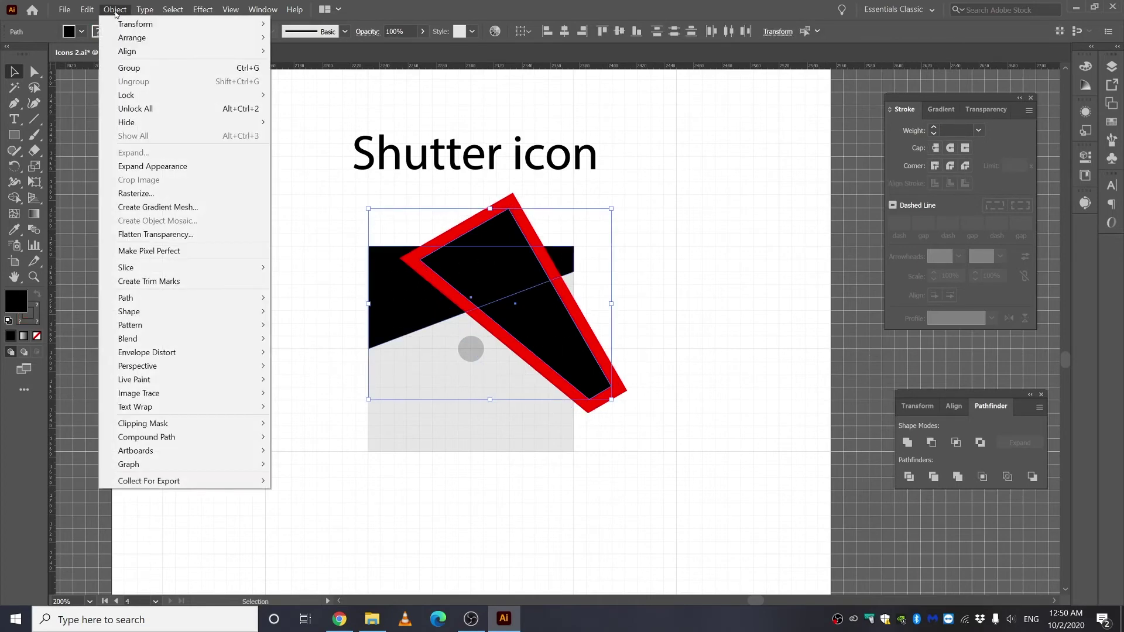
pyautogui.click(146, 168)
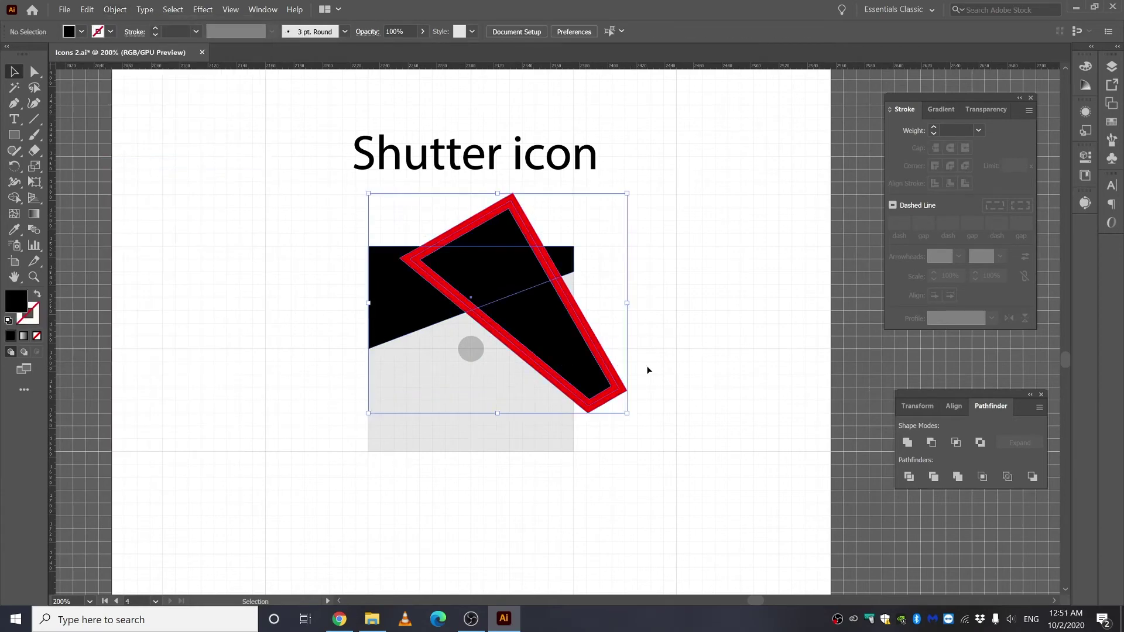
pyautogui.click(932, 442)
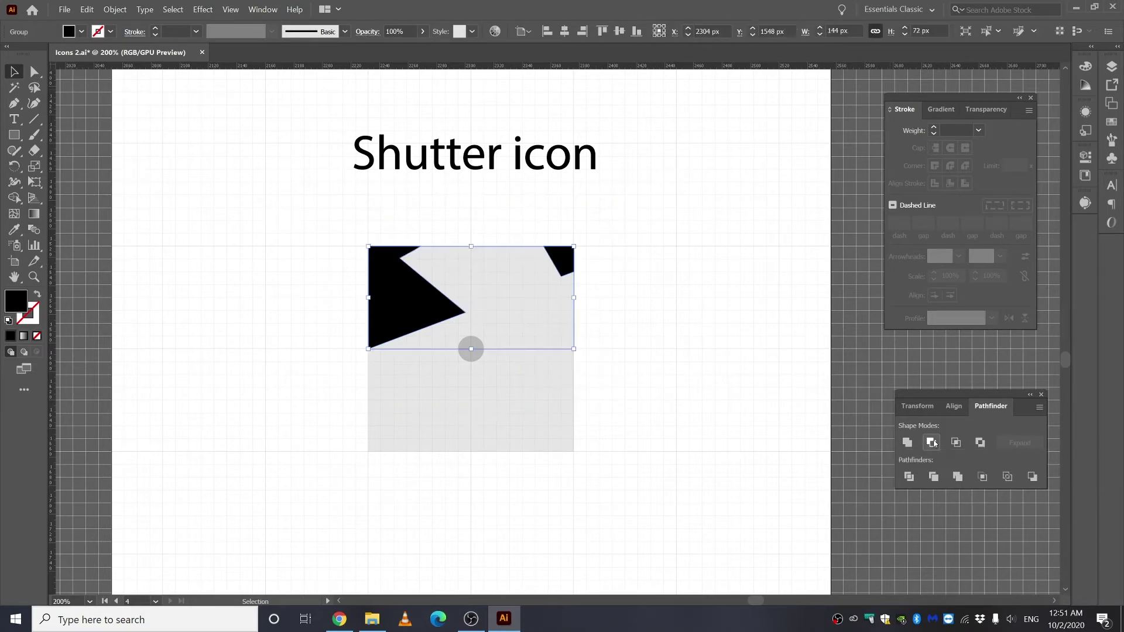
# Ungroup the subtraction result and delete the small leftover piece at the grey square's upper-right corner
pyautogui.rightClick(444, 296)
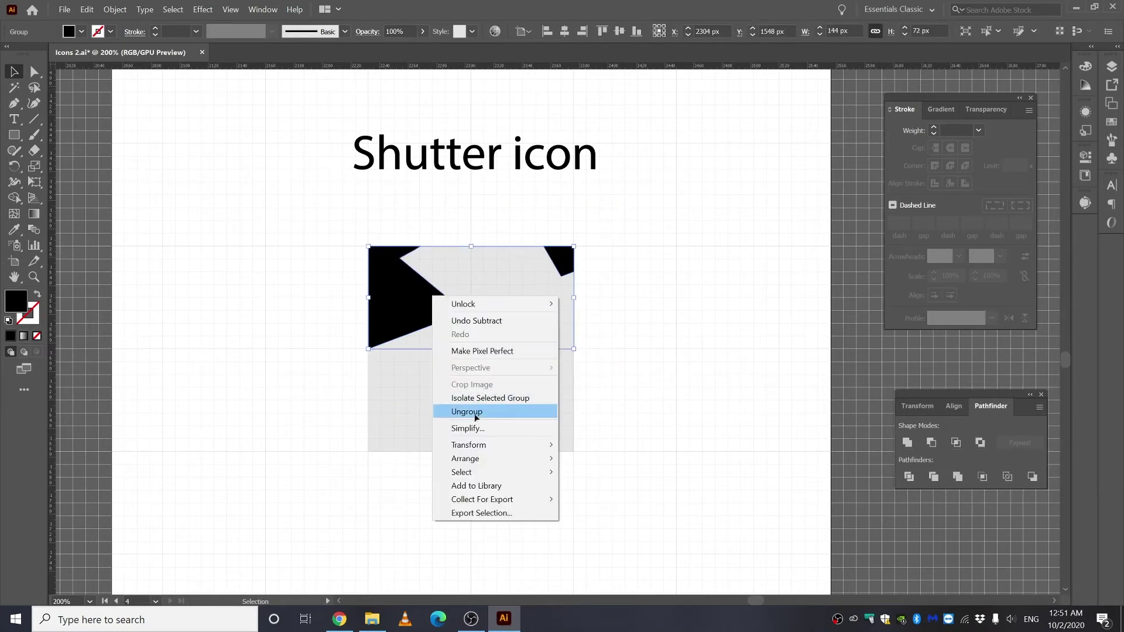
pyautogui.click(476, 416)
pyautogui.click(582, 301)
pyautogui.moveTo(582, 241); pyautogui.dragTo(534, 298)
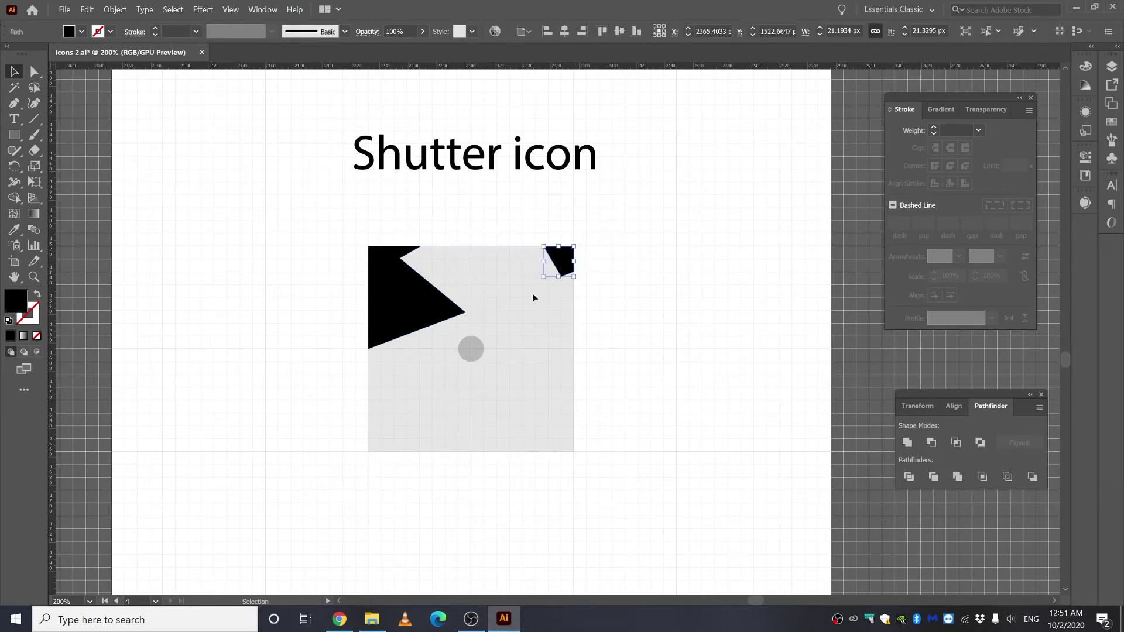
pyautogui.press('Delete')
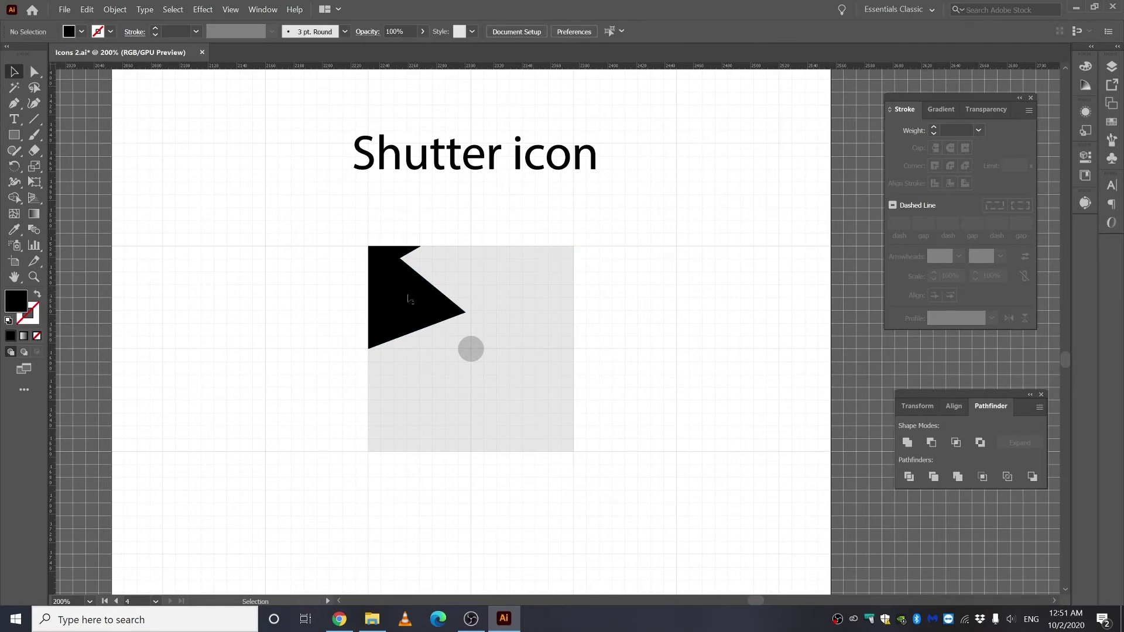
# Copy the black blade at -60° about the centre of the grey circle, repeating the transformation until six blades surround it
pyautogui.click(410, 300)
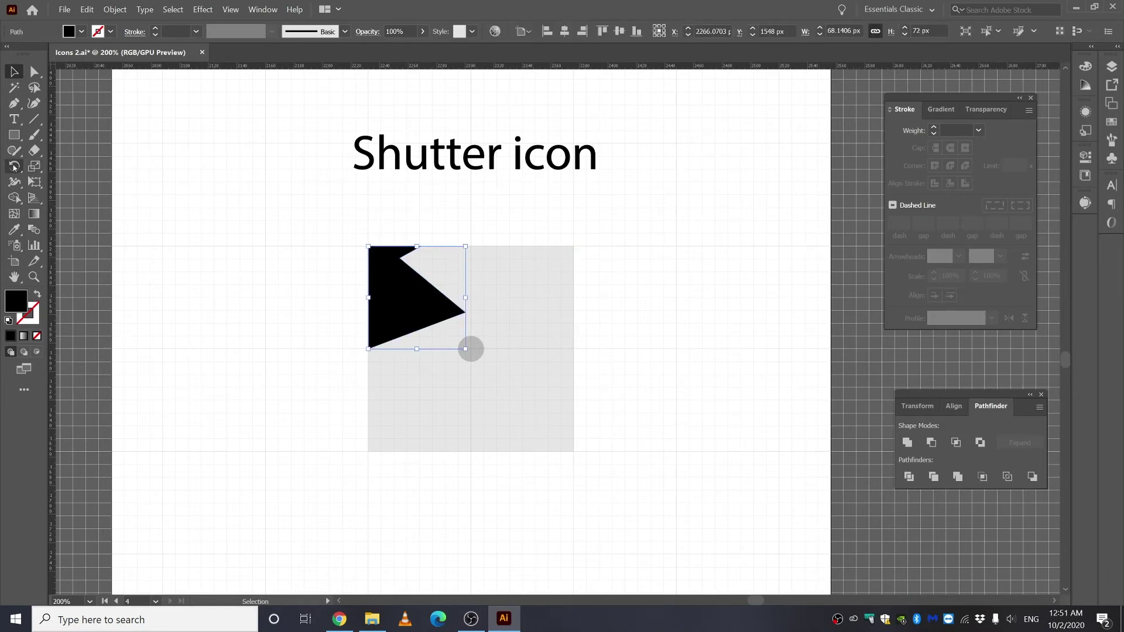
pyautogui.click(17, 168)
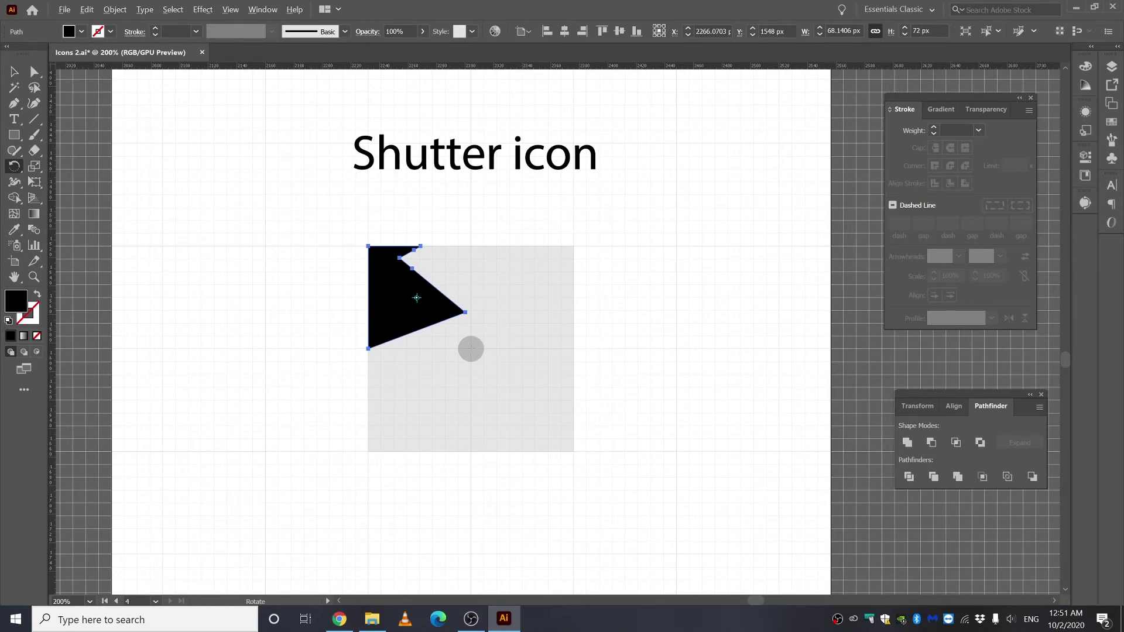
pyautogui.keyDown('alt'); pyautogui.click(471, 348); pyautogui.keyUp('alt')
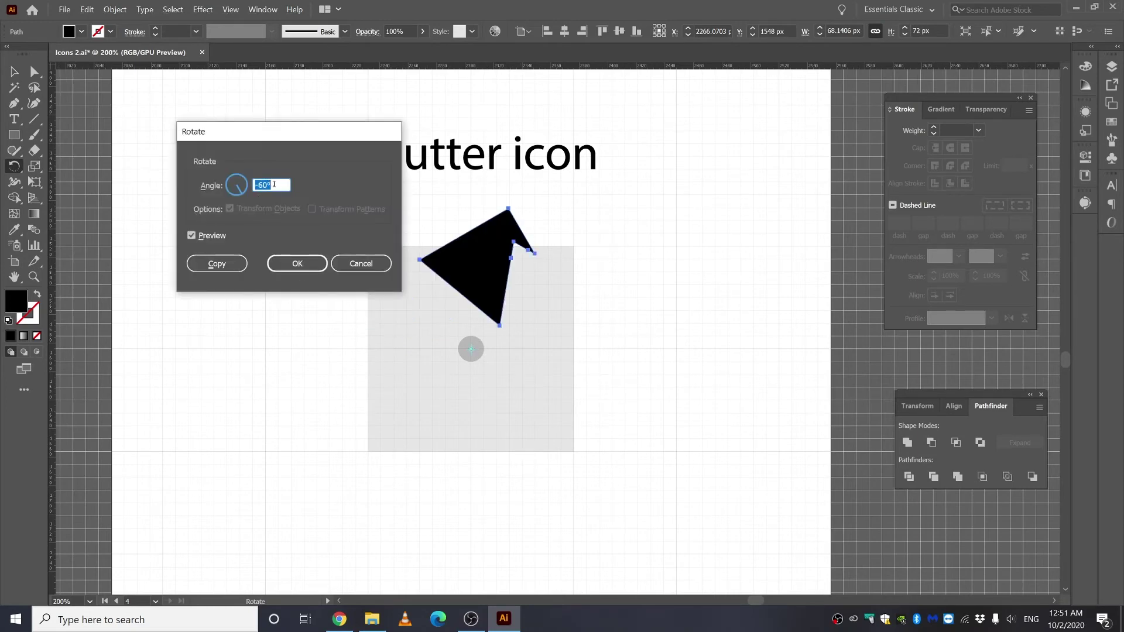
pyautogui.click(216, 264)
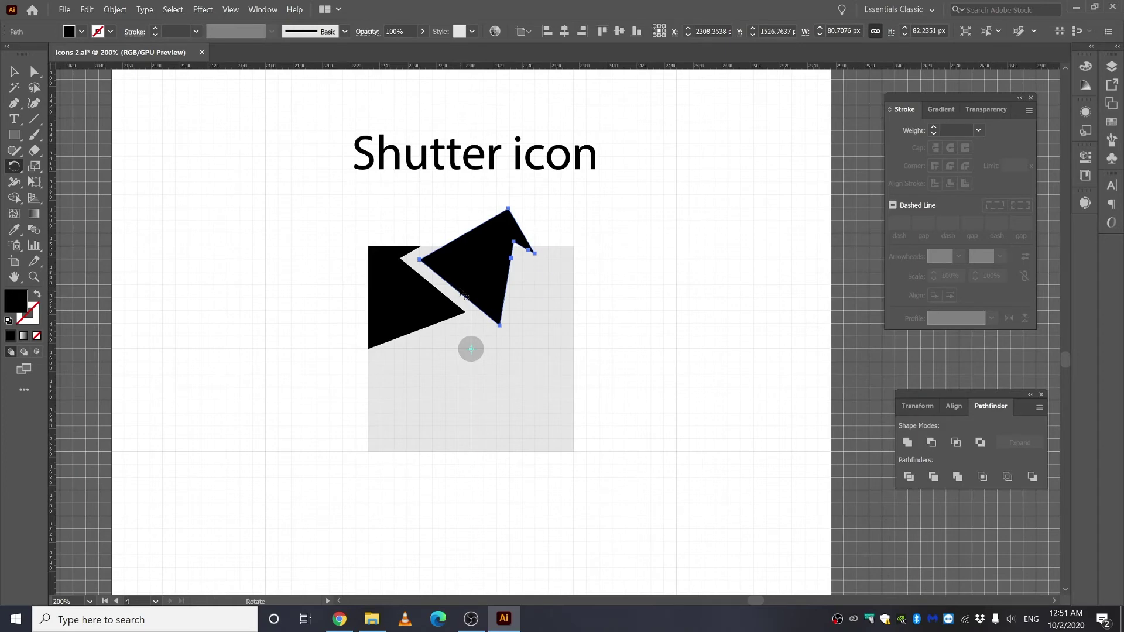
pyautogui.hotkey('ctrl', 'd')
pyautogui.hotkey('ctrl', 'd')
pyautogui.hotkey('ctrl', 'd')
pyautogui.hotkey('ctrl', 'd')
pyautogui.hotkey('ctrl', 'shift', 'a')
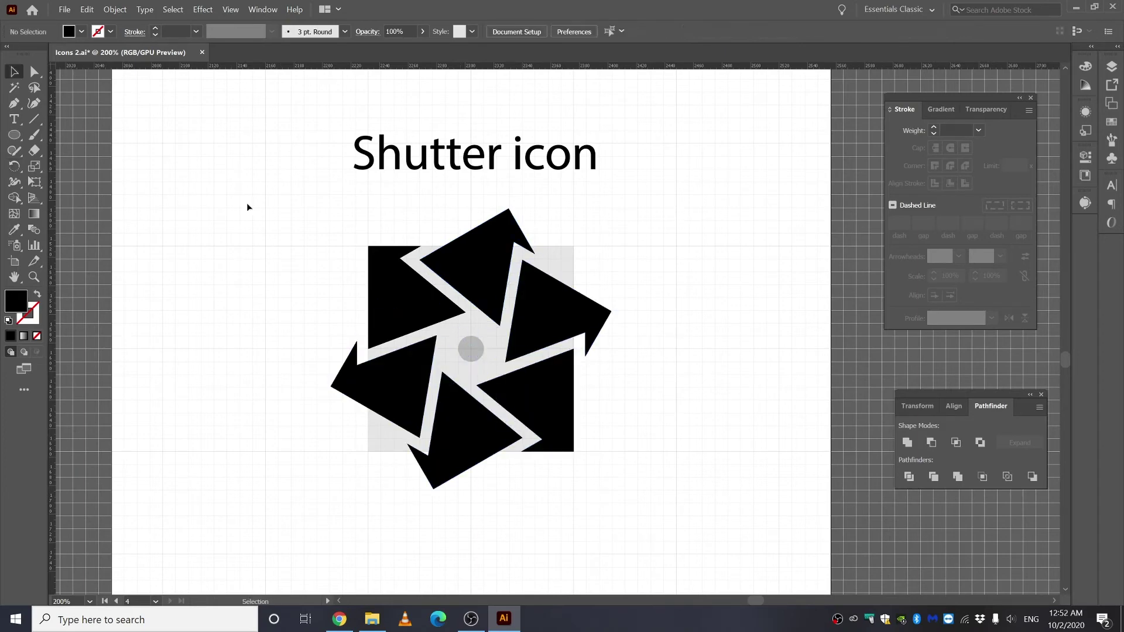
# Draw a 108 px black circle centred on the grey circle and send it behind the blades
pyautogui.press('l')
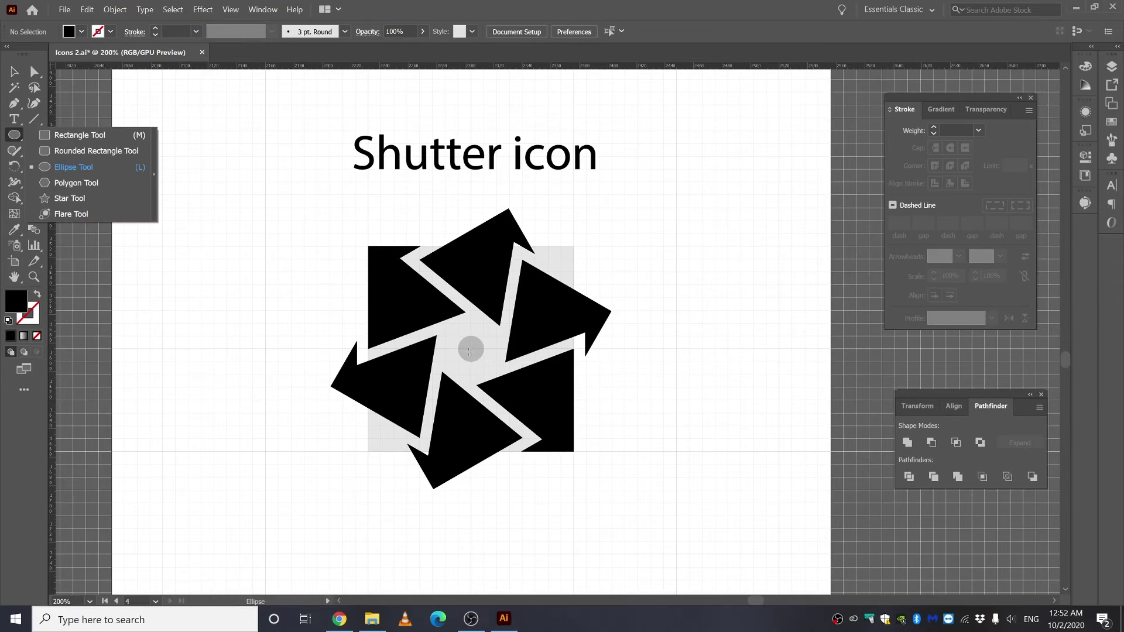
pyautogui.moveTo(471, 349); pyautogui.dragTo(548, 425)
pyautogui.press('v')
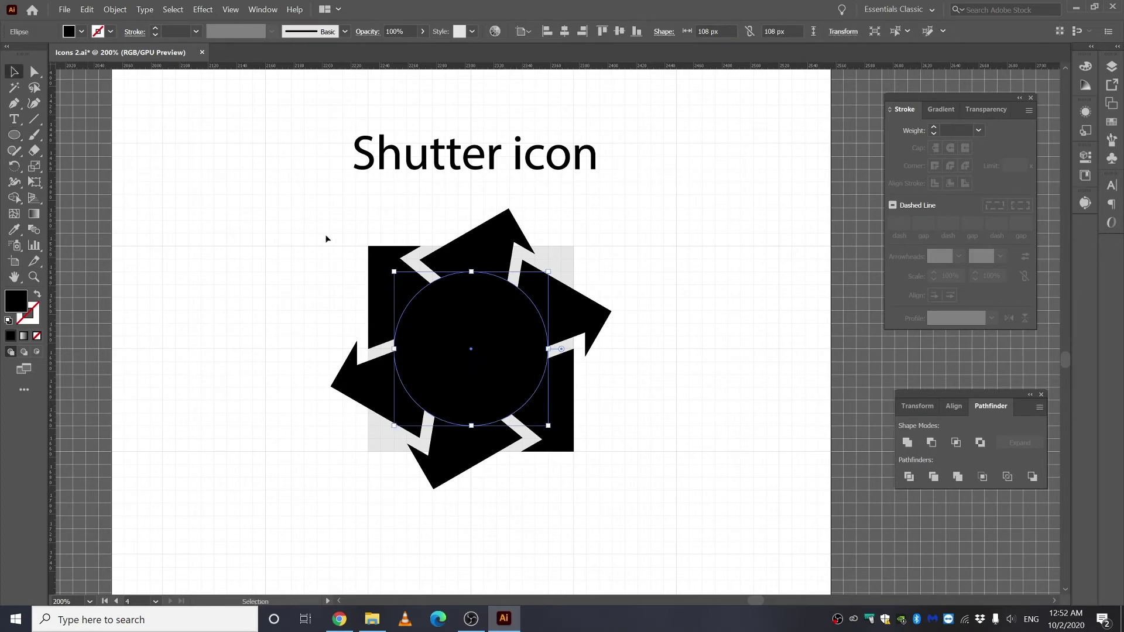
pyautogui.hotkey('ctrl', 'shift', '[')
# Select all the shapes and remove the six blade portions outside the circle with the Shape Builder
pyautogui.hotkey('ctrl', 'a')
pyautogui.hotkey('shift', 'm')
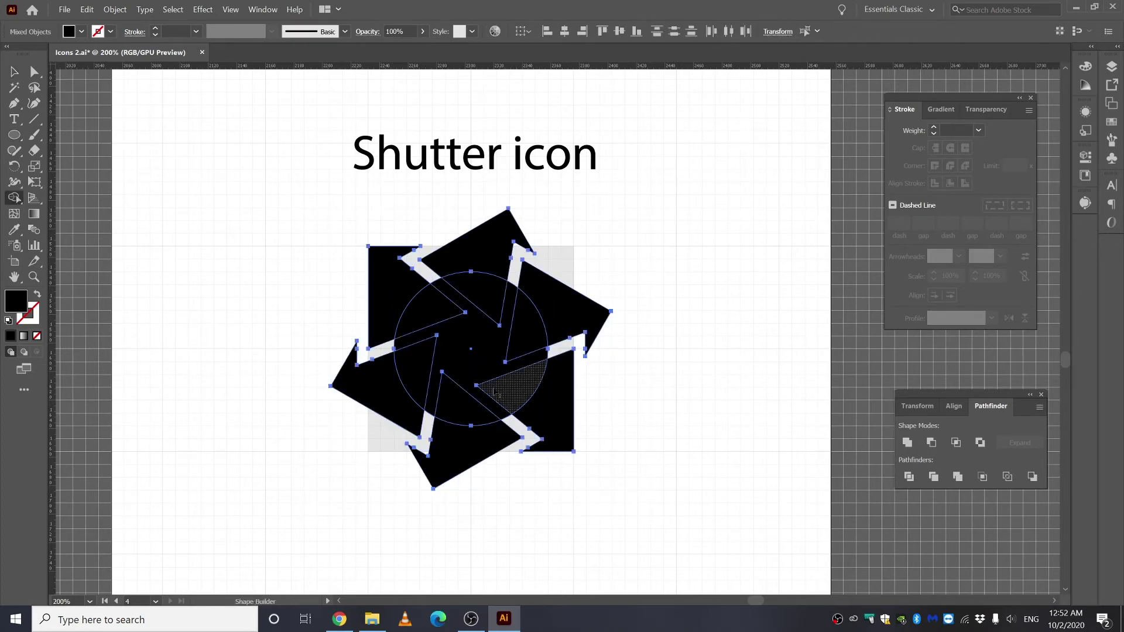
pyautogui.click(475, 375)
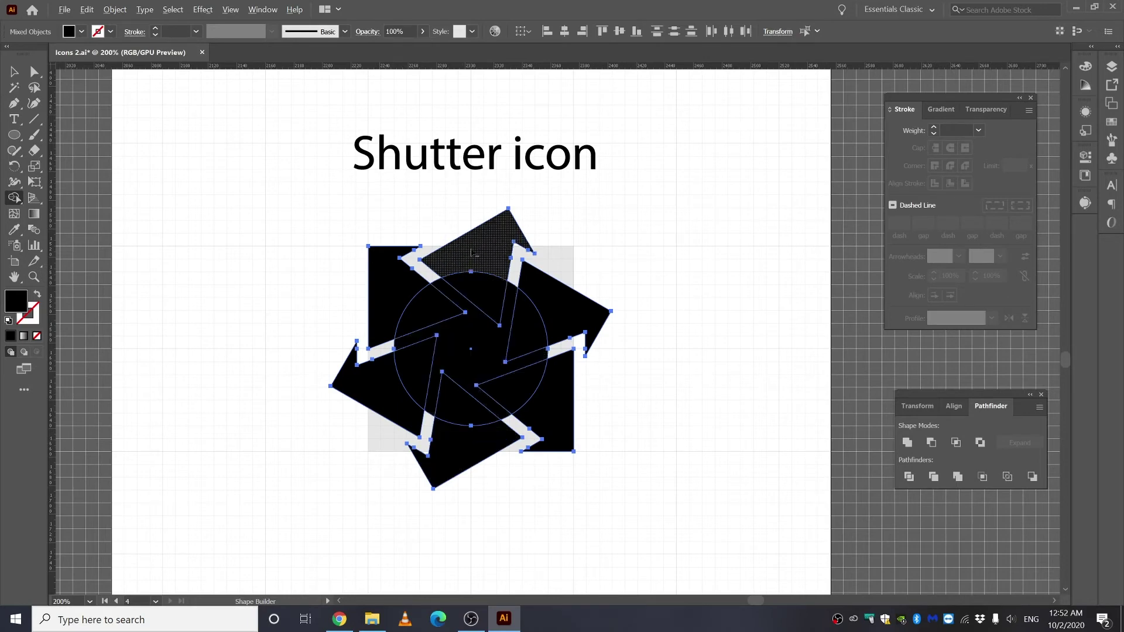
pyautogui.keyDown('alt'); pyautogui.click(489, 252); pyautogui.keyUp('alt')
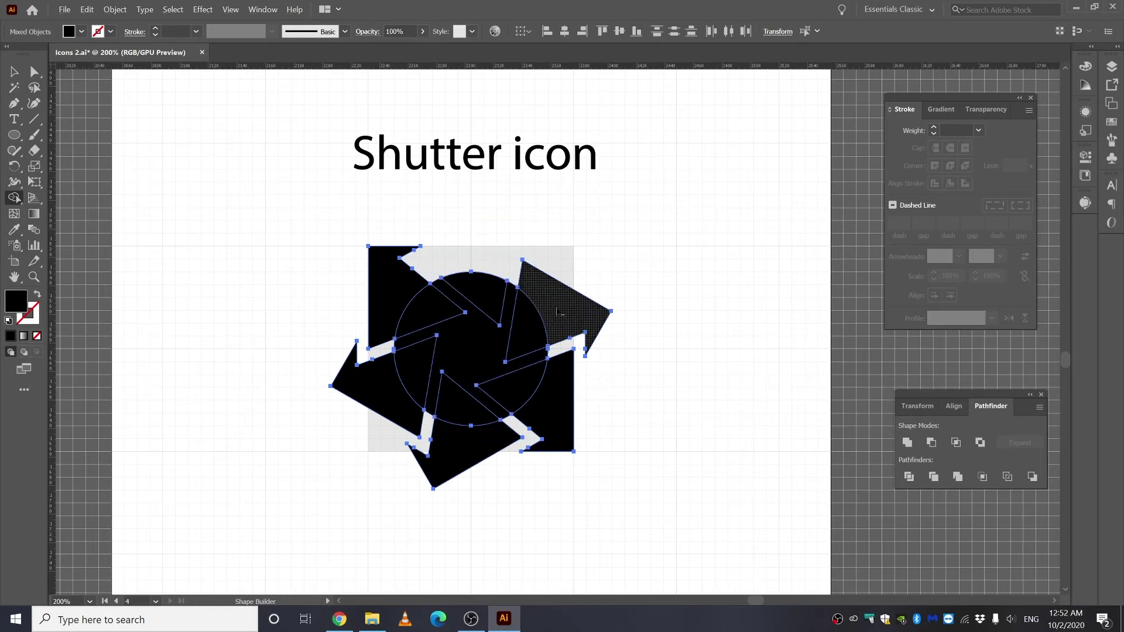
pyautogui.keyDown('alt'); pyautogui.click(559, 324); pyautogui.keyUp('alt')
pyautogui.keyDown('alt'); pyautogui.click(557, 417); pyautogui.keyUp('alt')
pyautogui.keyDown('alt'); pyautogui.click(468, 448); pyautogui.keyUp('alt')
pyautogui.keyDown('alt'); pyautogui.click(382, 391); pyautogui.keyUp('alt')
pyautogui.keyDown('alt'); pyautogui.click(376, 310); pyautogui.keyUp('alt')
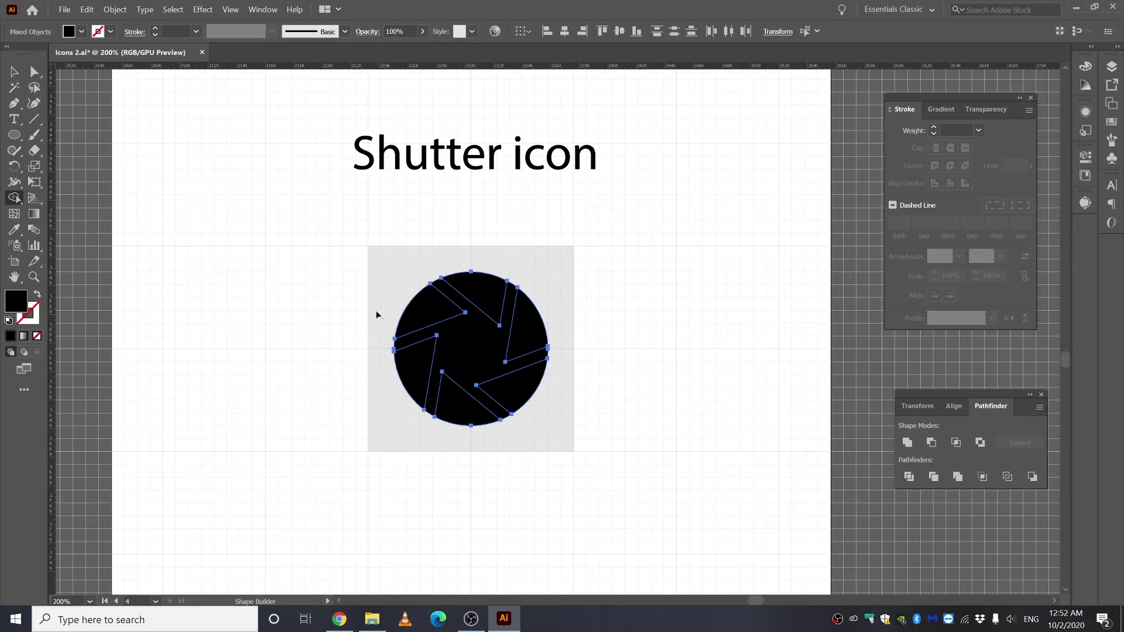
# Remove the circle area between the blades with the Shape Builder and deselect the shutter icon
pyautogui.keyDown('alt'); pyautogui.click(469, 353); pyautogui.keyUp('alt')
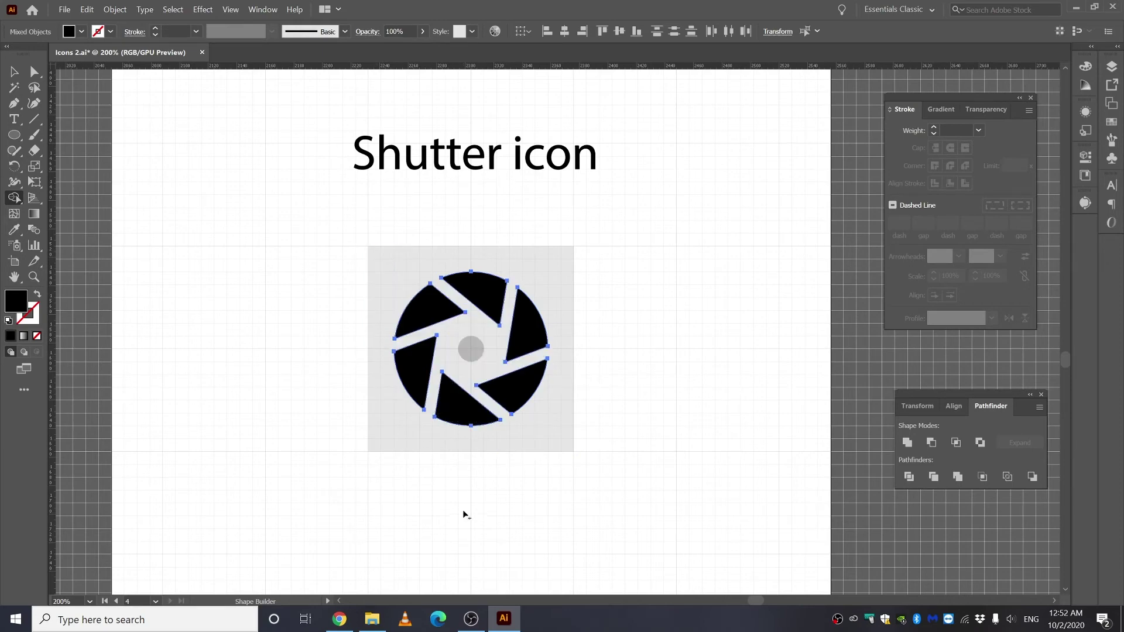
pyautogui.press('v')
pyautogui.click(385, 477)
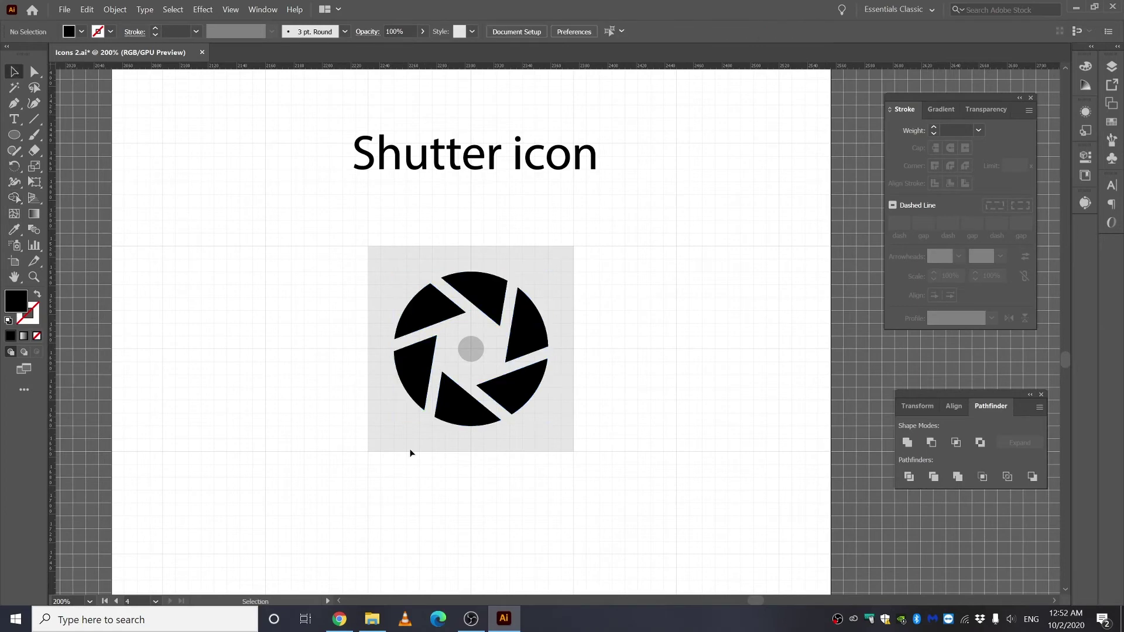
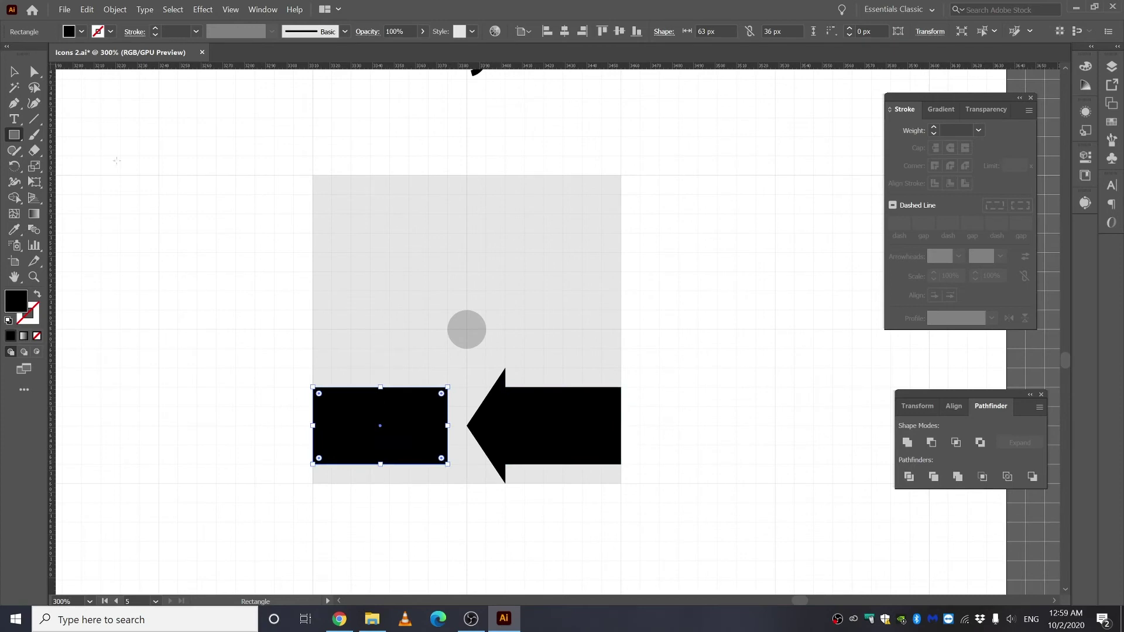
# Copy the black arrow and rectangle at 120° about the centre of the grey circle and repeat the transformation once
pyautogui.click(14, 71)
pyautogui.moveTo(240, 276); pyautogui.dragTo(695, 545)
pyautogui.click(16, 166)
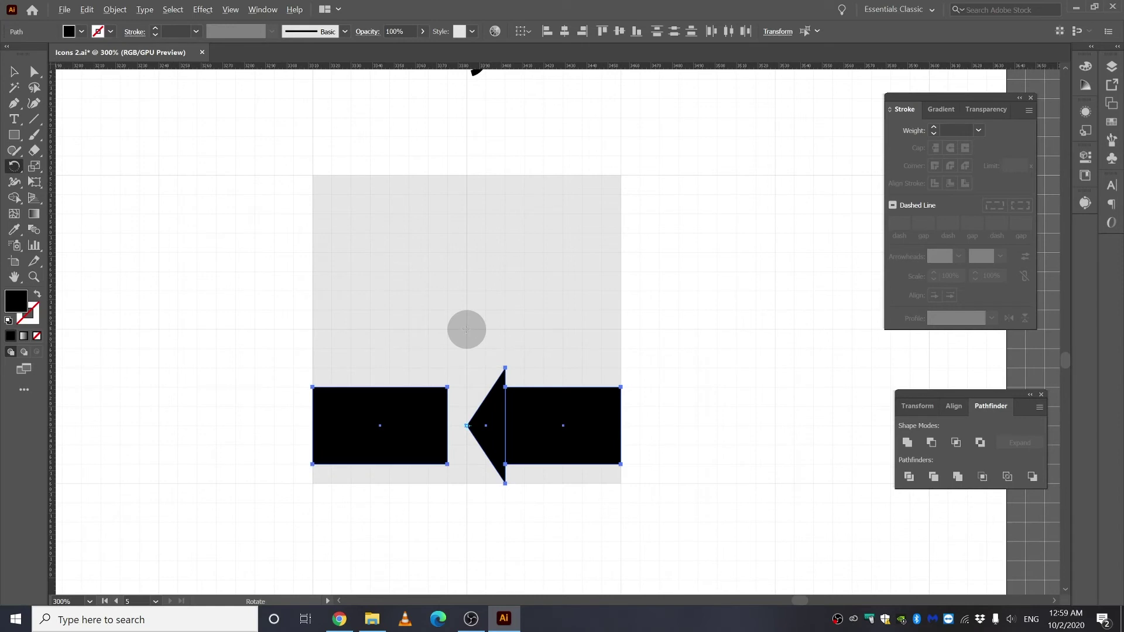
pyautogui.keyDown('alt'); pyautogui.click(467, 329); pyautogui.keyUp('alt')
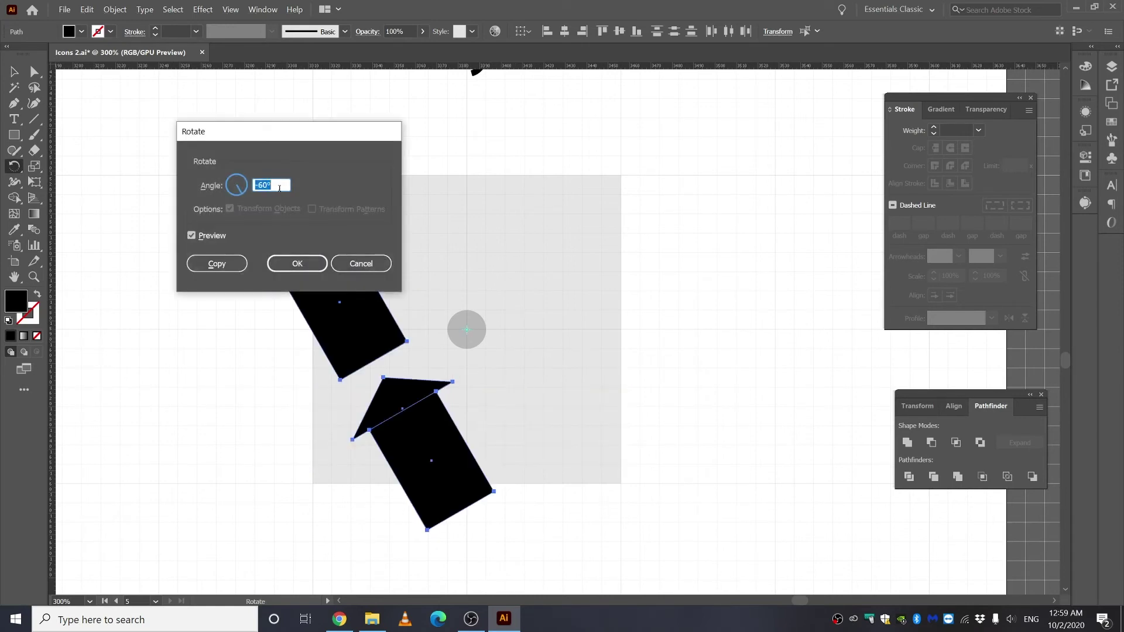
pyautogui.write('120')
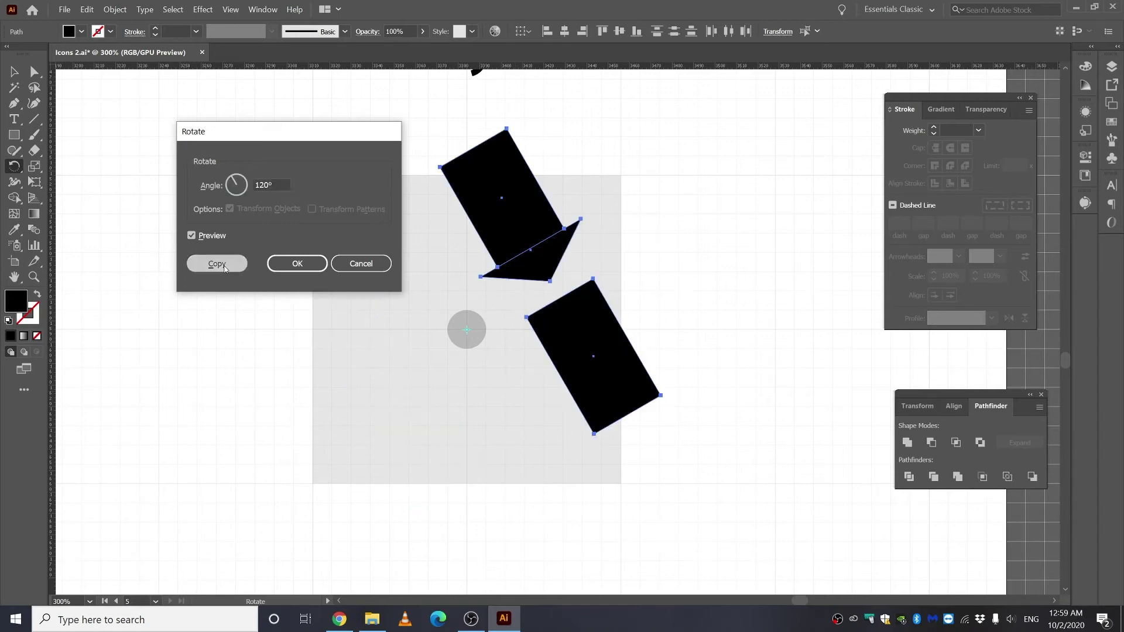
pyautogui.click(296, 263)
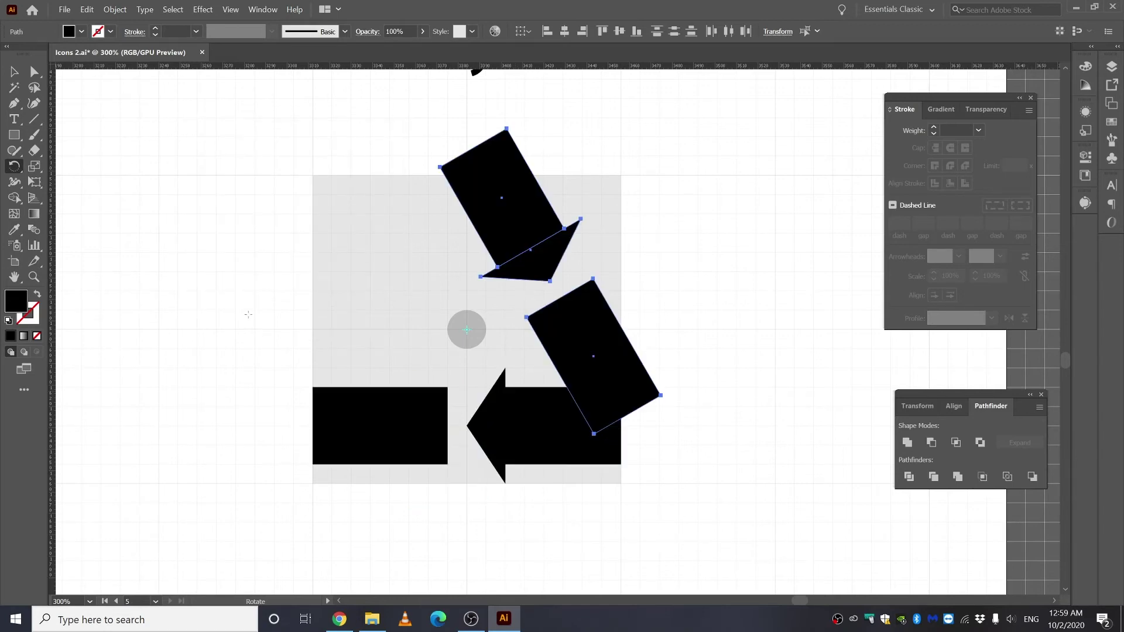
pyautogui.hotkey('ctrl', 'd')
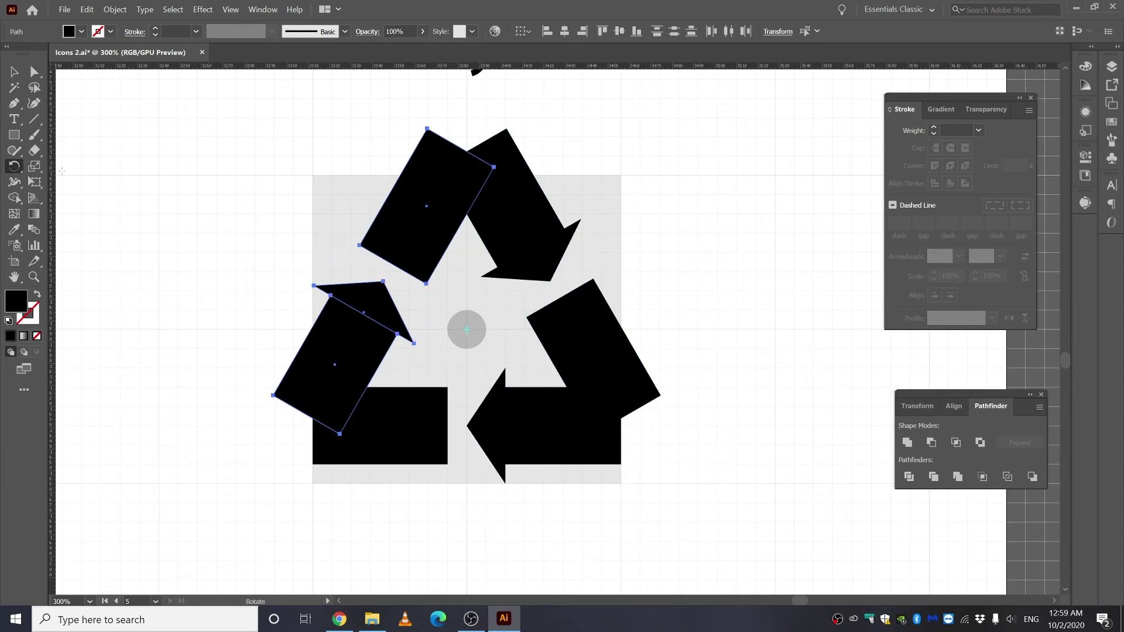
# Select all the arrow pieces and merge the overlapping ones into three bent arrows with the Shape Builder
pyautogui.click(14, 71)
pyautogui.moveTo(190, 135); pyautogui.dragTo(754, 556)
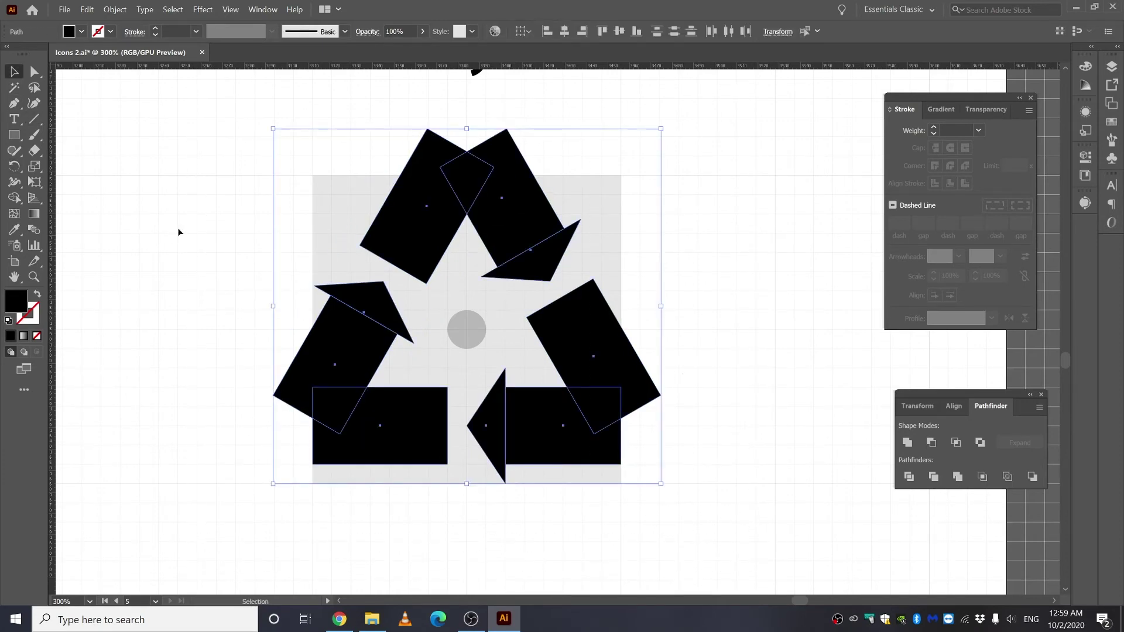
pyautogui.click(14, 198)
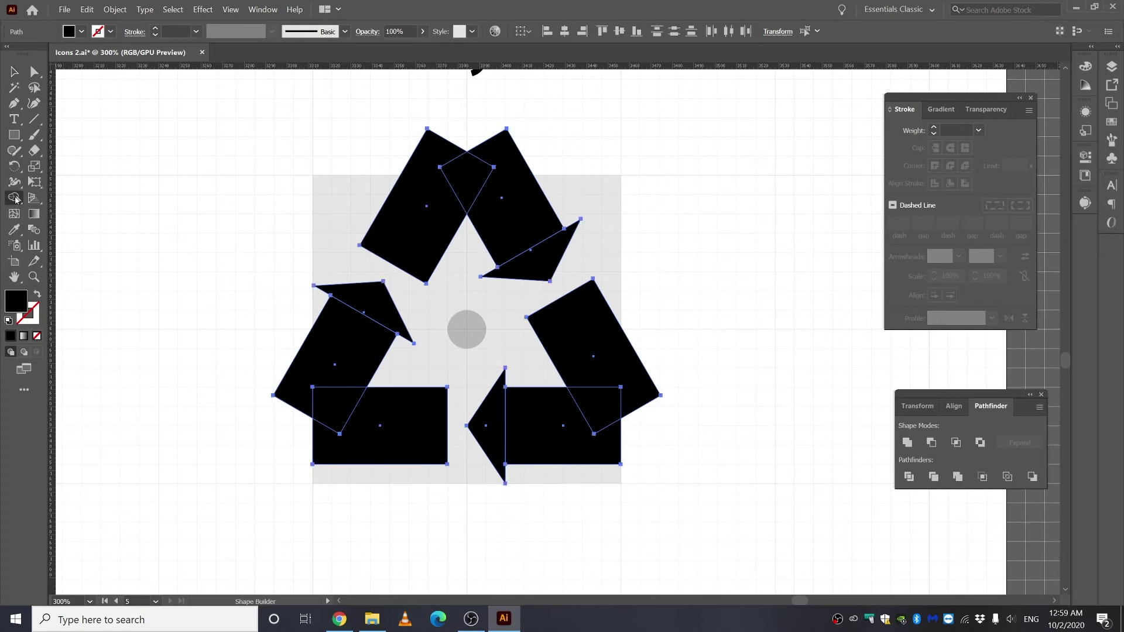
pyautogui.moveTo(440, 202)
pyautogui.mouseDown()
pyautogui.moveTo(499, 211)
pyautogui.moveTo(554, 288)
pyautogui.moveTo(605, 408)
pyautogui.moveTo(599, 435)
pyautogui.moveTo(358, 426)
pyautogui.moveTo(328, 391)
pyautogui.moveTo(361, 302)
pyautogui.mouseUp()
# Remove the anchor point at the outer notch of each of the three bent arrows to straighten their corners
pyautogui.press('a')
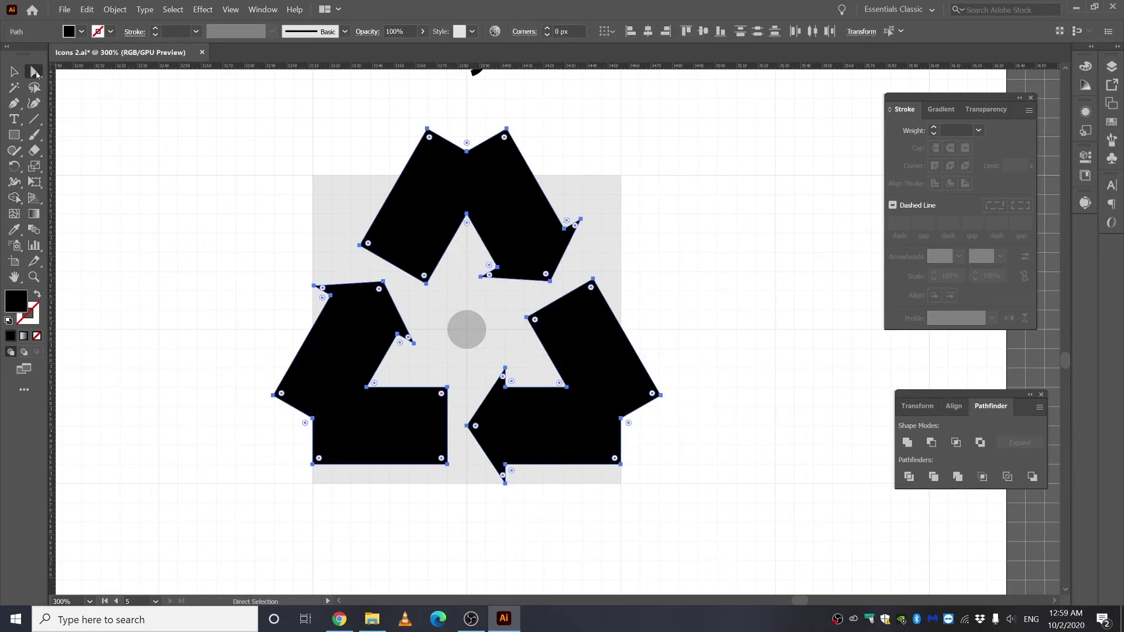
pyautogui.click(466, 144)
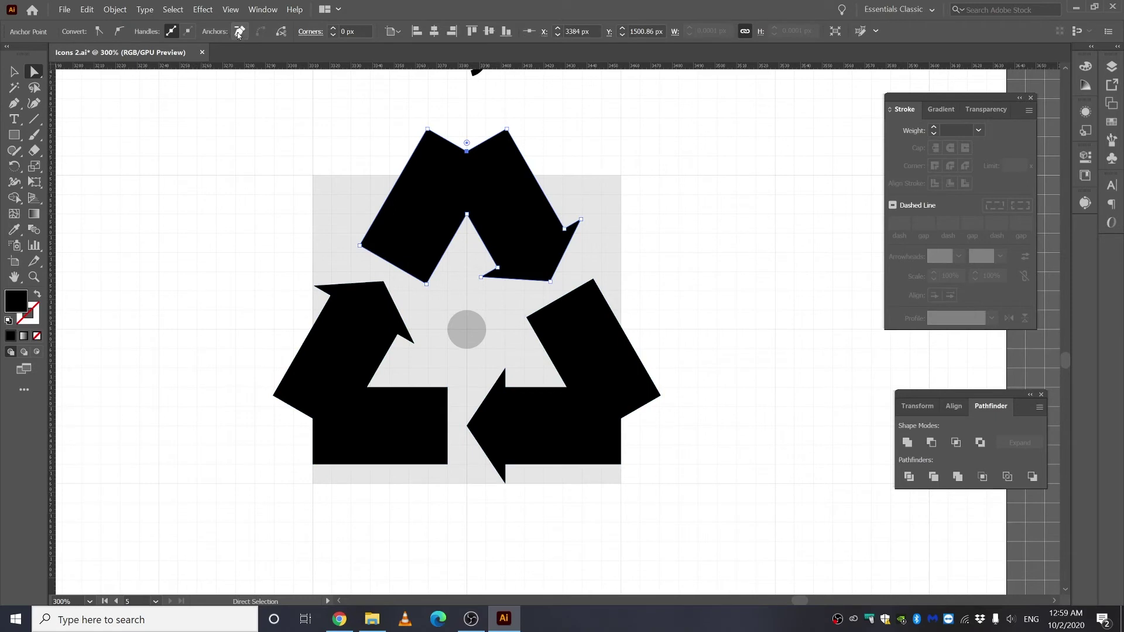
pyautogui.click(239, 32)
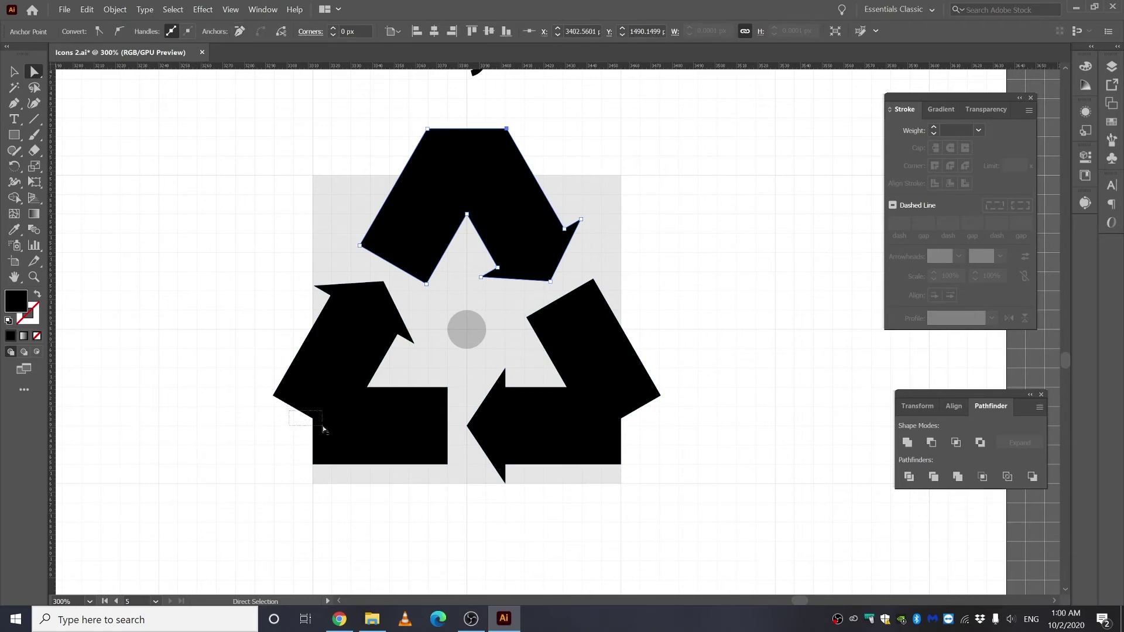
pyautogui.click(313, 418)
pyautogui.click(239, 31)
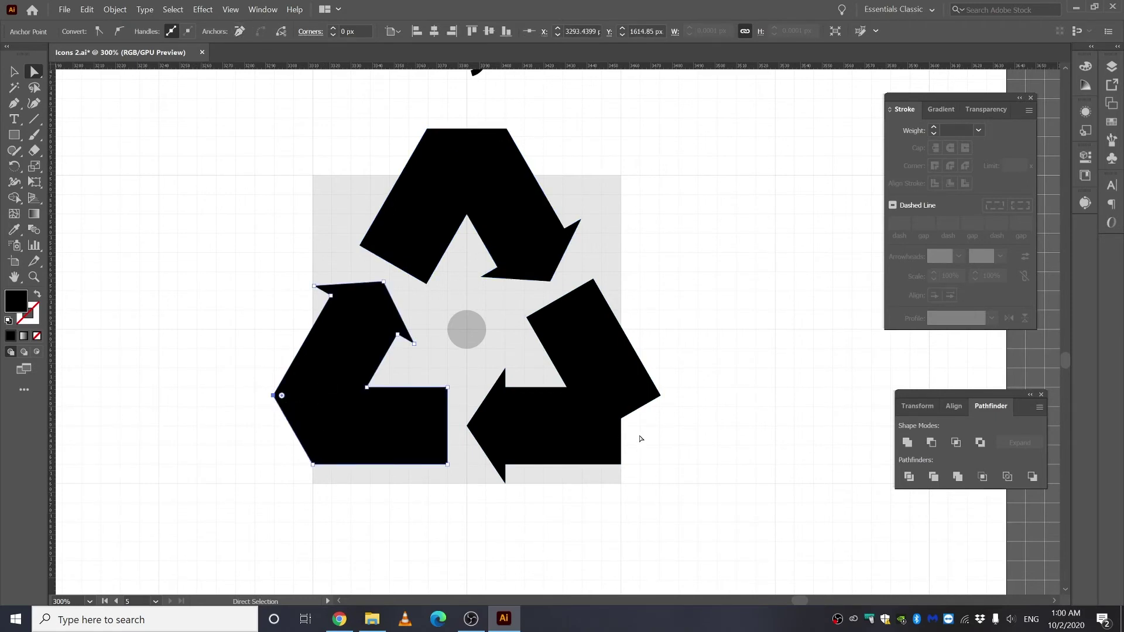
pyautogui.click(620, 419)
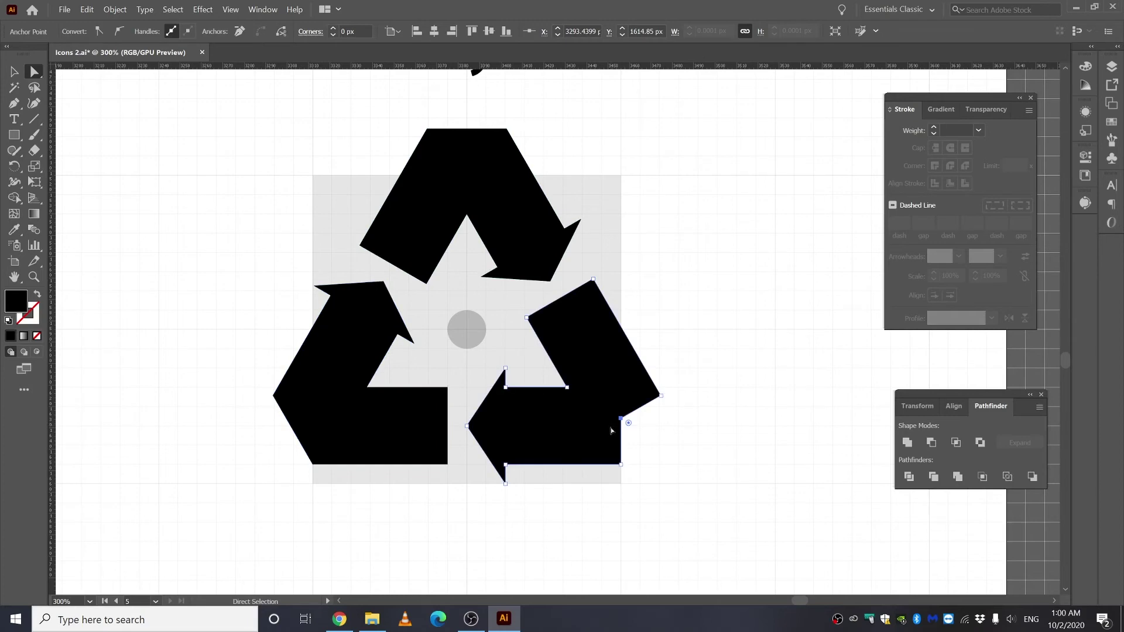
pyautogui.click(240, 32)
pyautogui.click(652, 283)
# Round the two outer corners of each of the three bent arrows with the same corner radius
pyautogui.scroll(-2, 361, 477)
pyautogui.scroll(2, 361, 477)
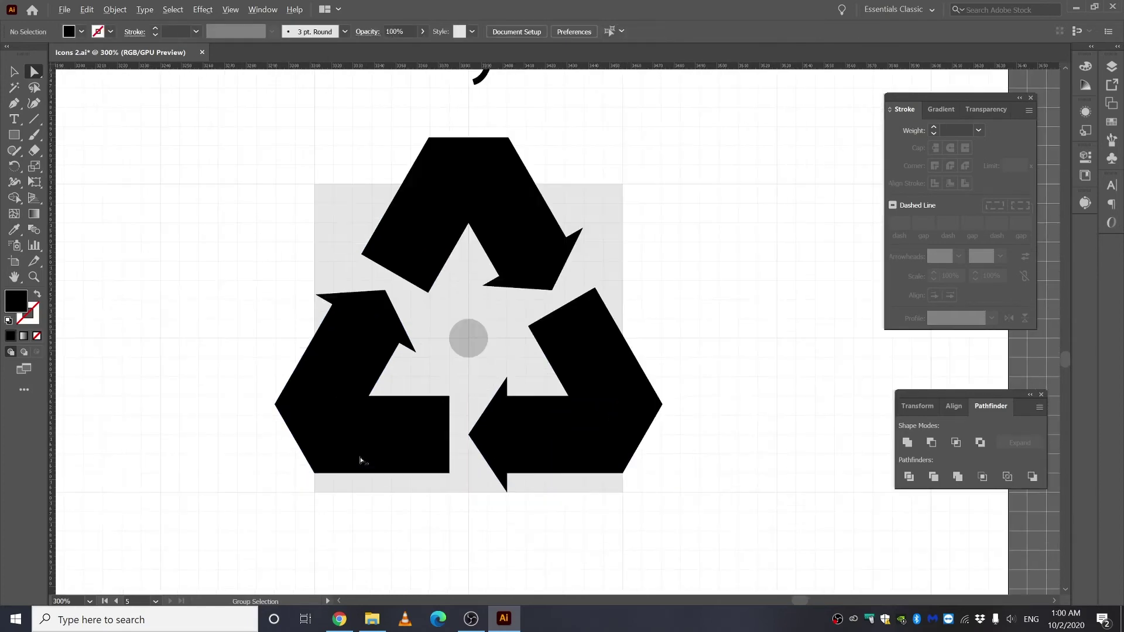
pyautogui.moveTo(236, 390); pyautogui.dragTo(320, 495)
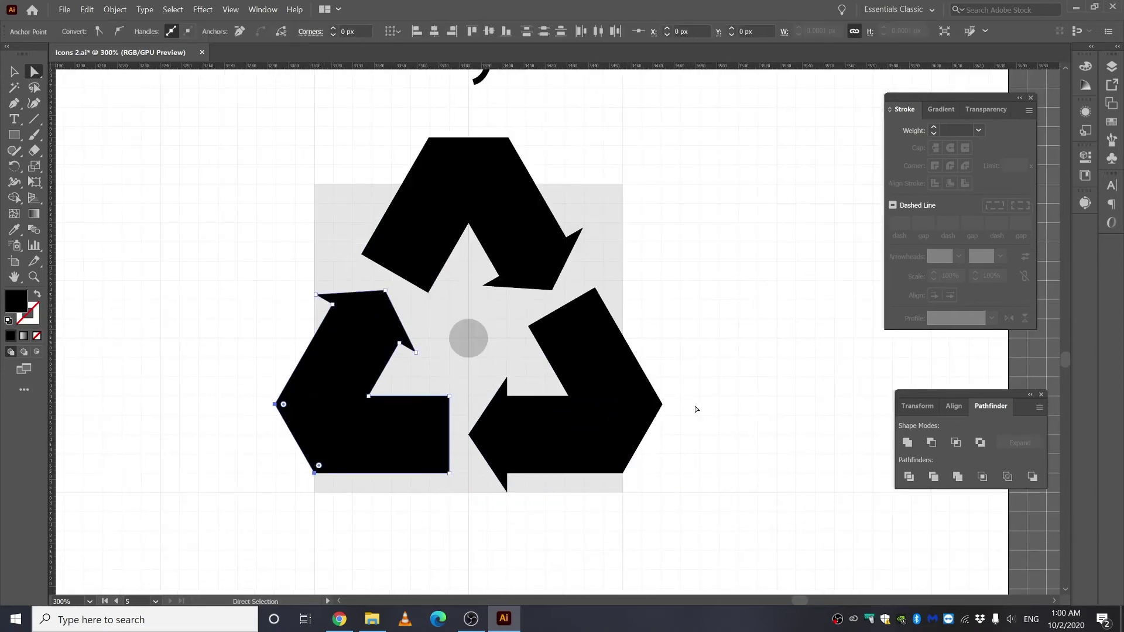
pyautogui.moveTo(689, 383); pyautogui.dragTo(619, 489)
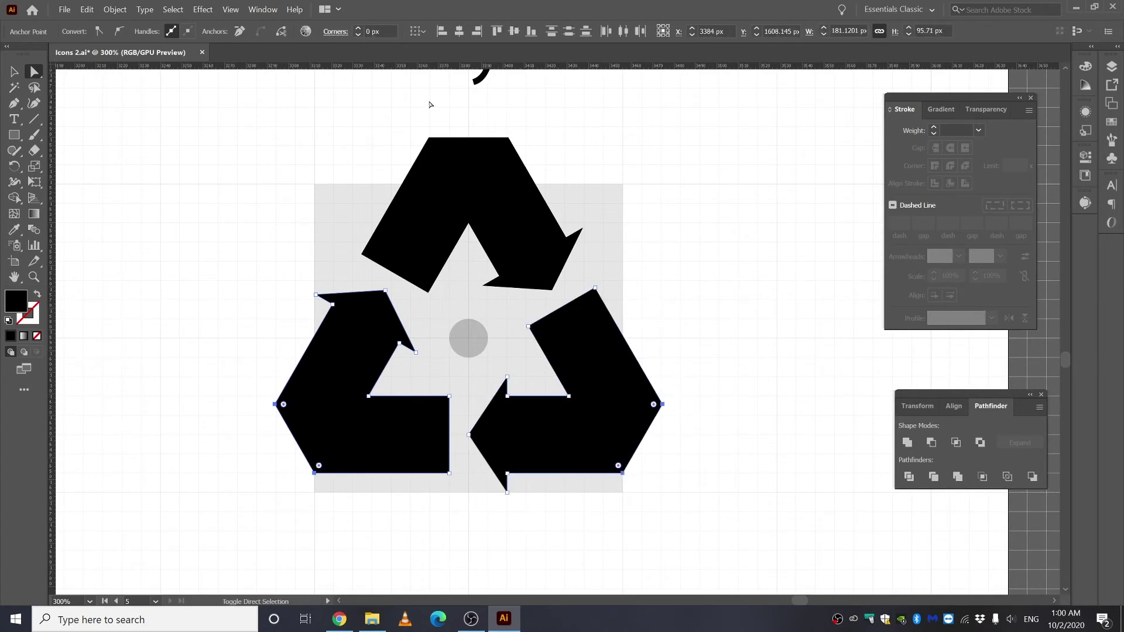
pyautogui.moveTo(420, 128); pyautogui.dragTo(537, 150)
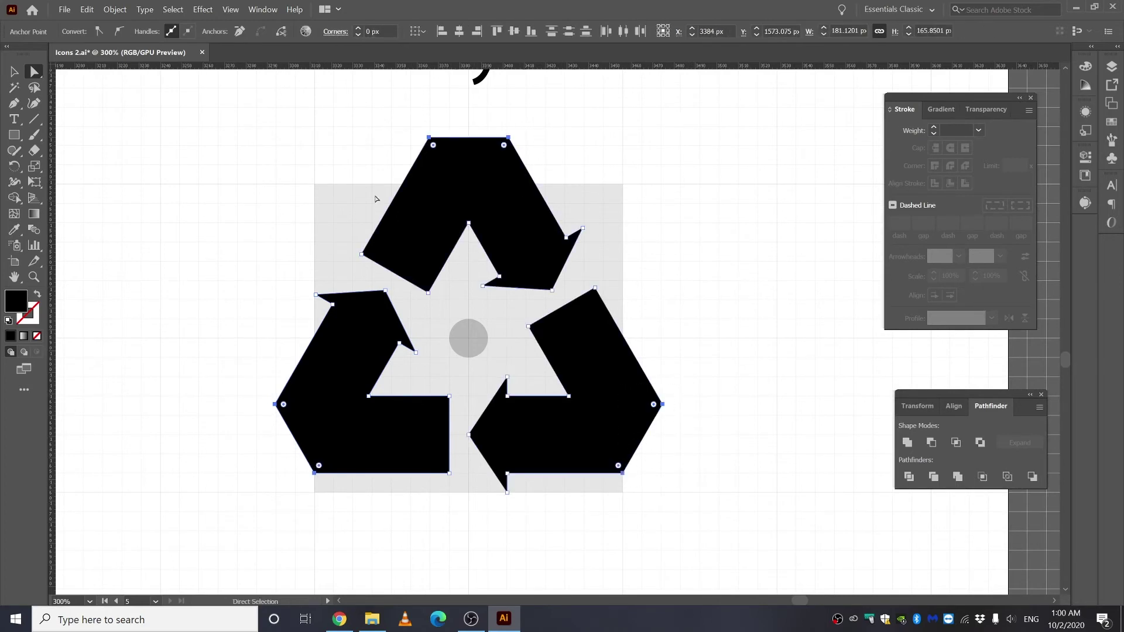
pyautogui.keyDown('shift'); pyautogui.click(359, 28); pyautogui.keyUp('shift')
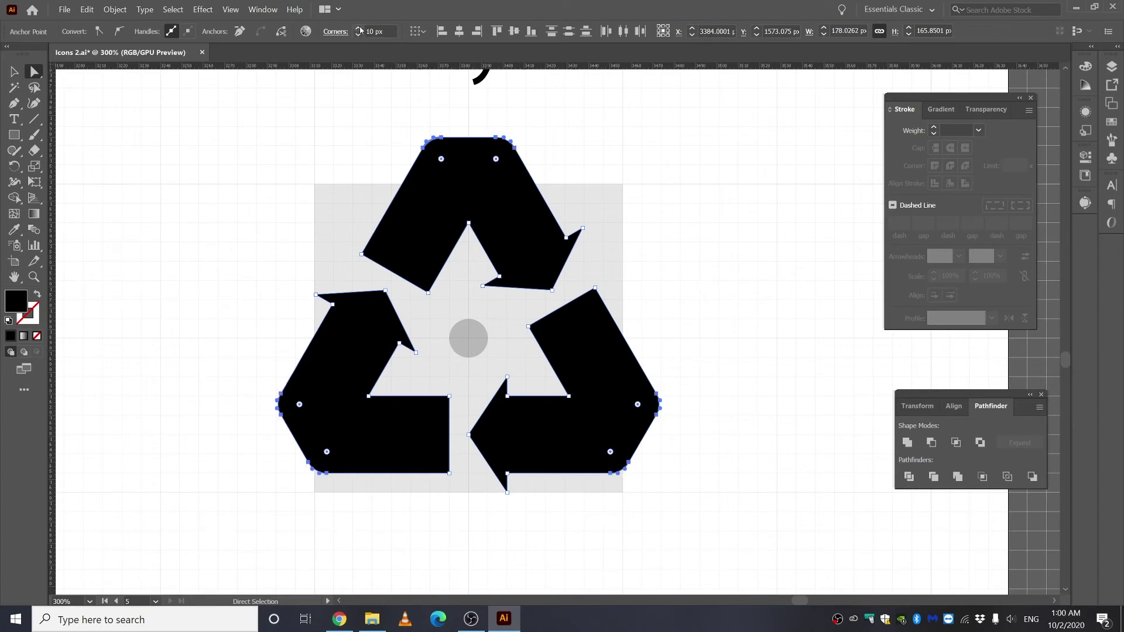
pyautogui.keyDown('shift'); pyautogui.click(359, 28); pyautogui.keyUp('shift')
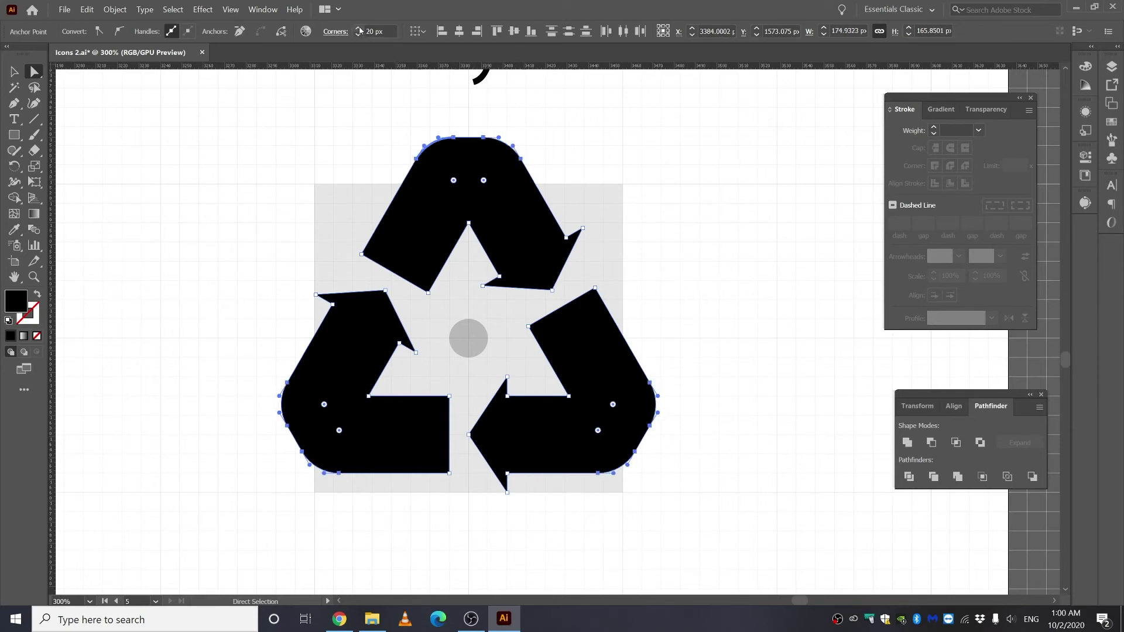
pyautogui.scroll(-6, 359, 29)
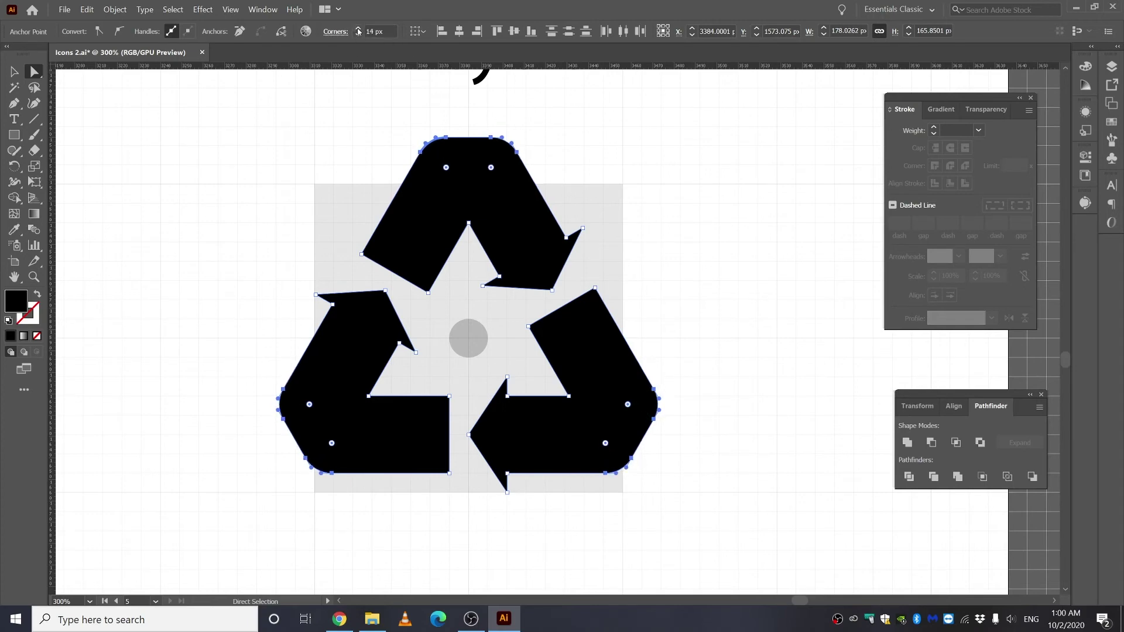
pyautogui.scroll(2, 359, 30)
pyautogui.click(252, 196)
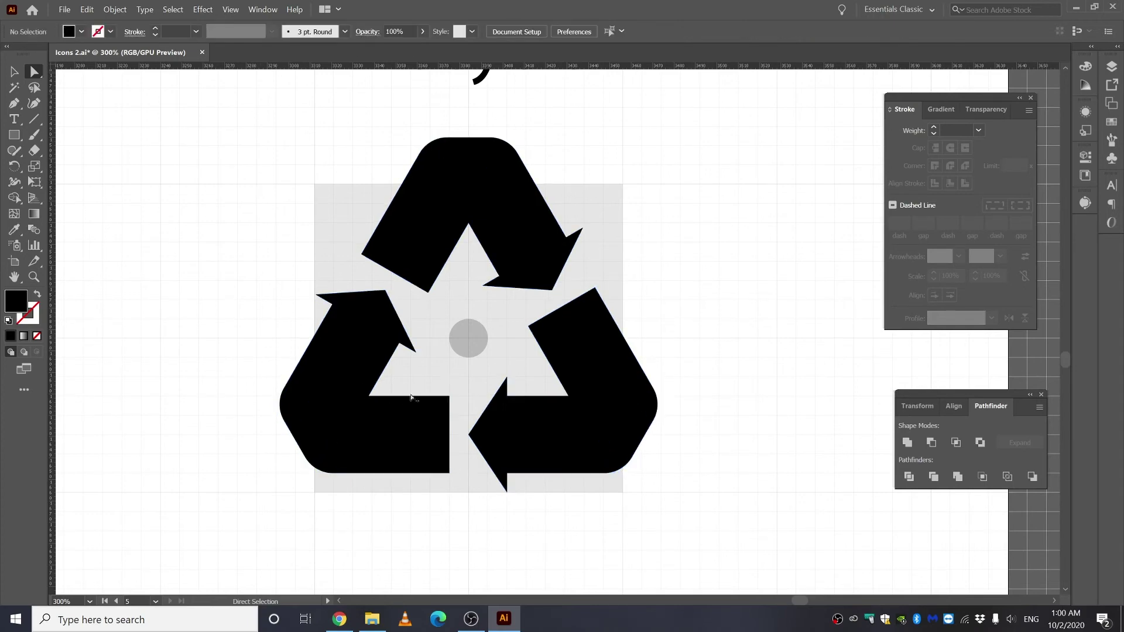
pyautogui.hotkey('ctrl', '0')
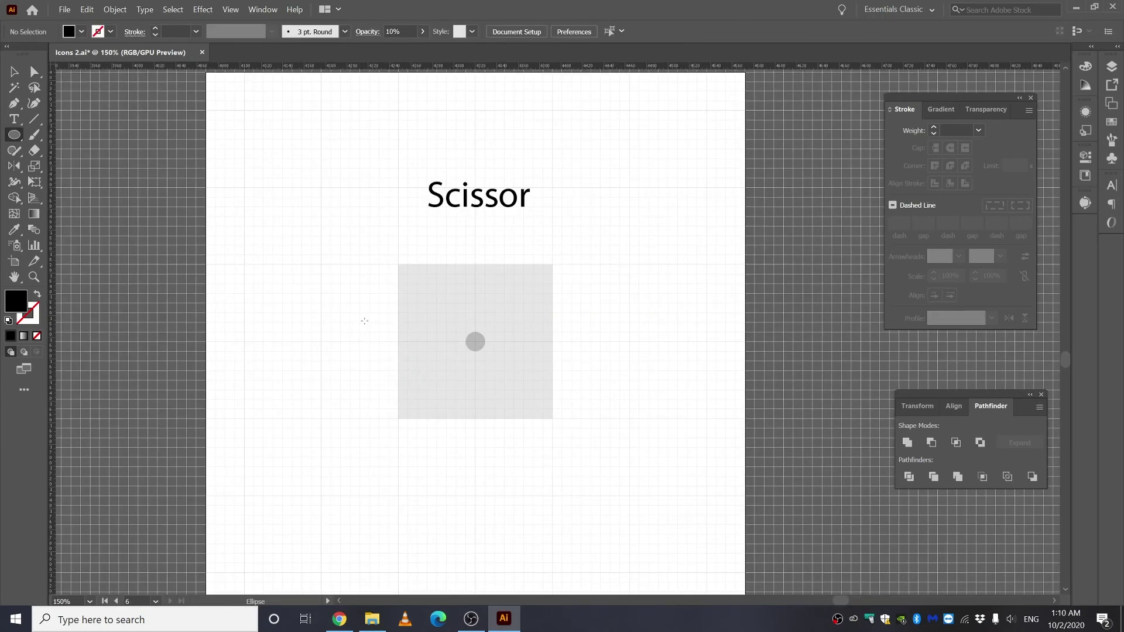
# Draw a 54 px circle at the lower right of the grey square, with no fill and a black stroke
pyautogui.scroll(2, 498, 323)
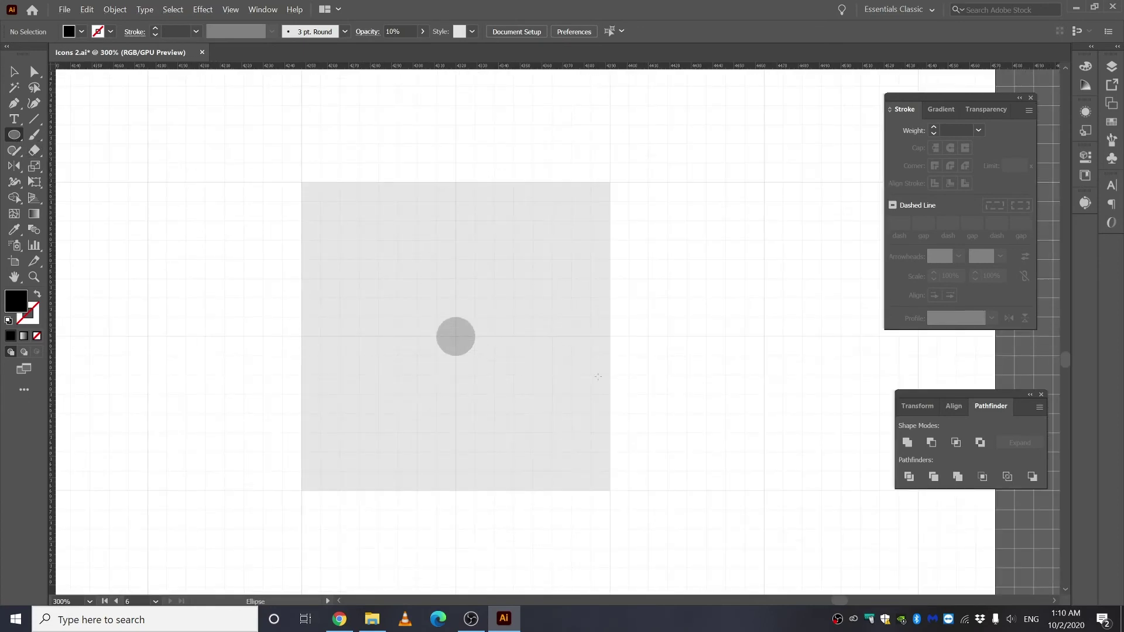
pyautogui.moveTo(590, 374); pyautogui.dragTo(647, 430)
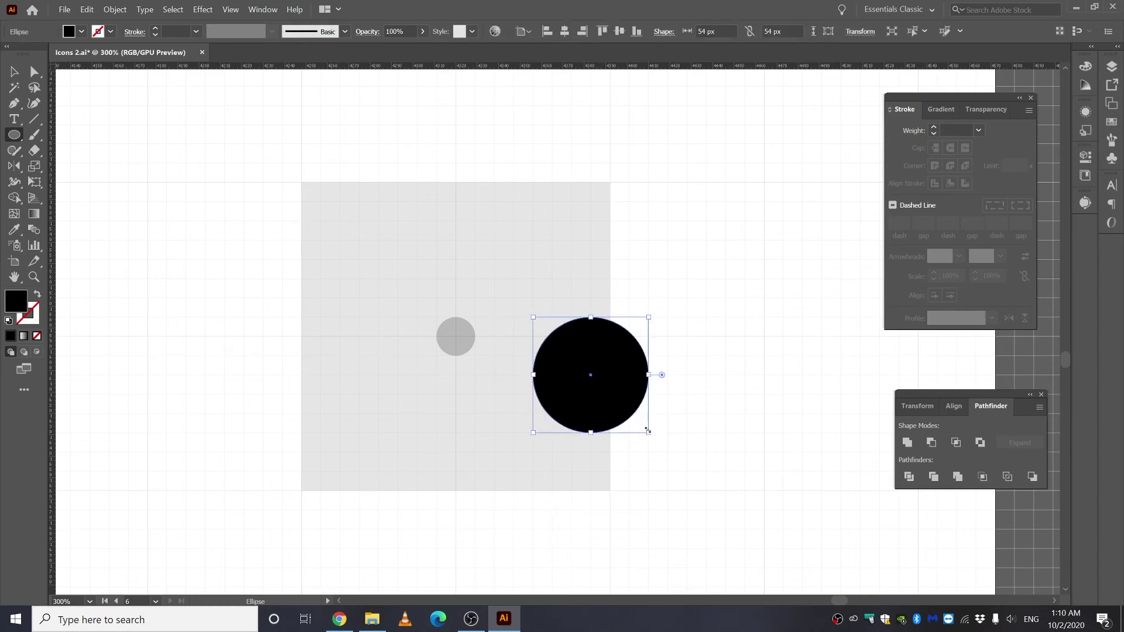
pyautogui.click(37, 295)
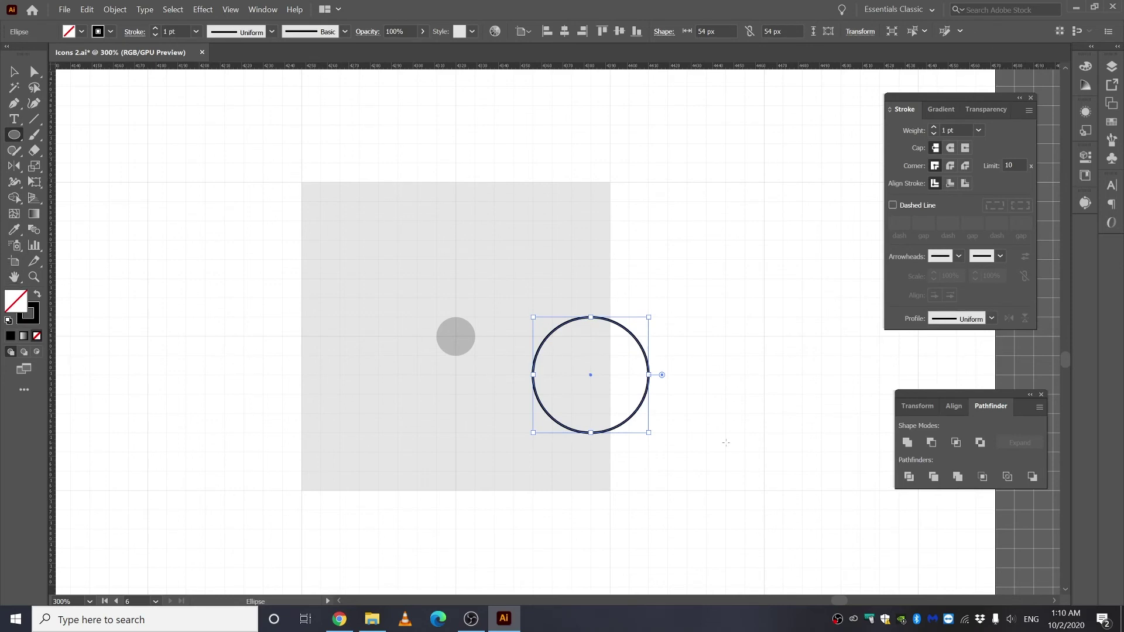
# Set the circle's stroke weight to 8 pt and align the stroke to the inside
pyautogui.click(934, 128)
pyautogui.click(934, 128)
pyautogui.click(934, 127)
pyautogui.click(934, 128)
pyautogui.click(935, 127)
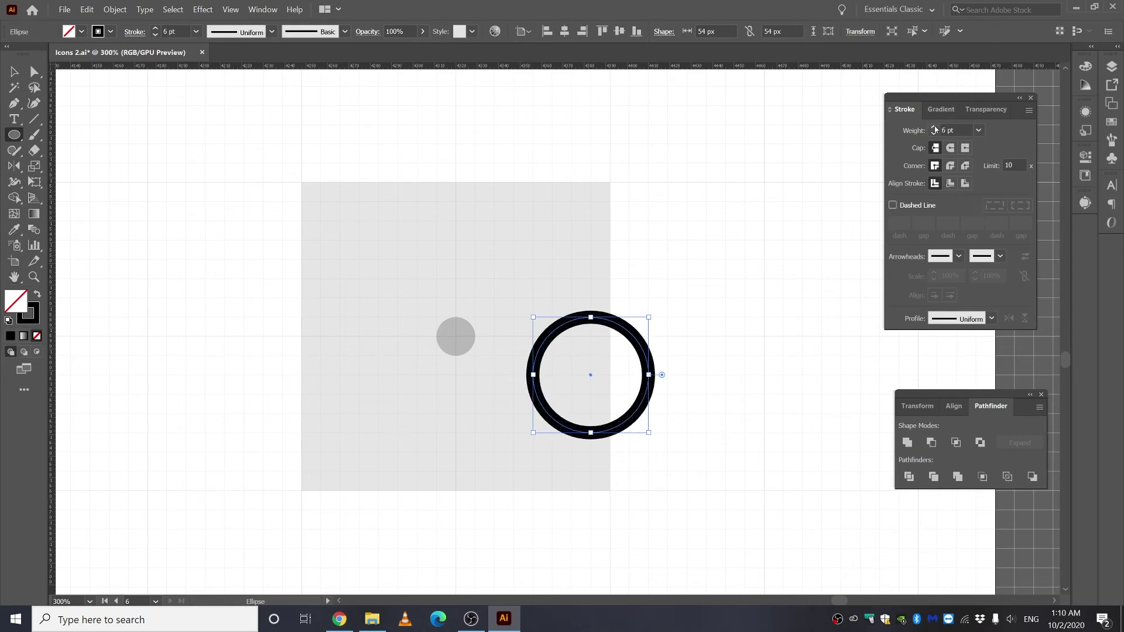
pyautogui.click(935, 128)
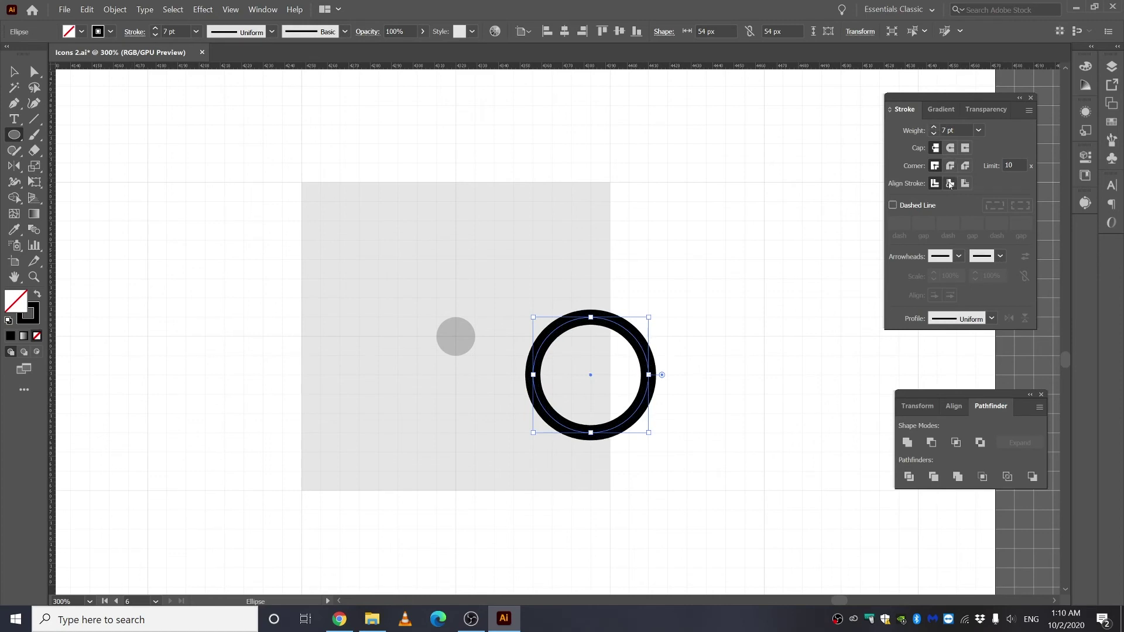
pyautogui.click(949, 184)
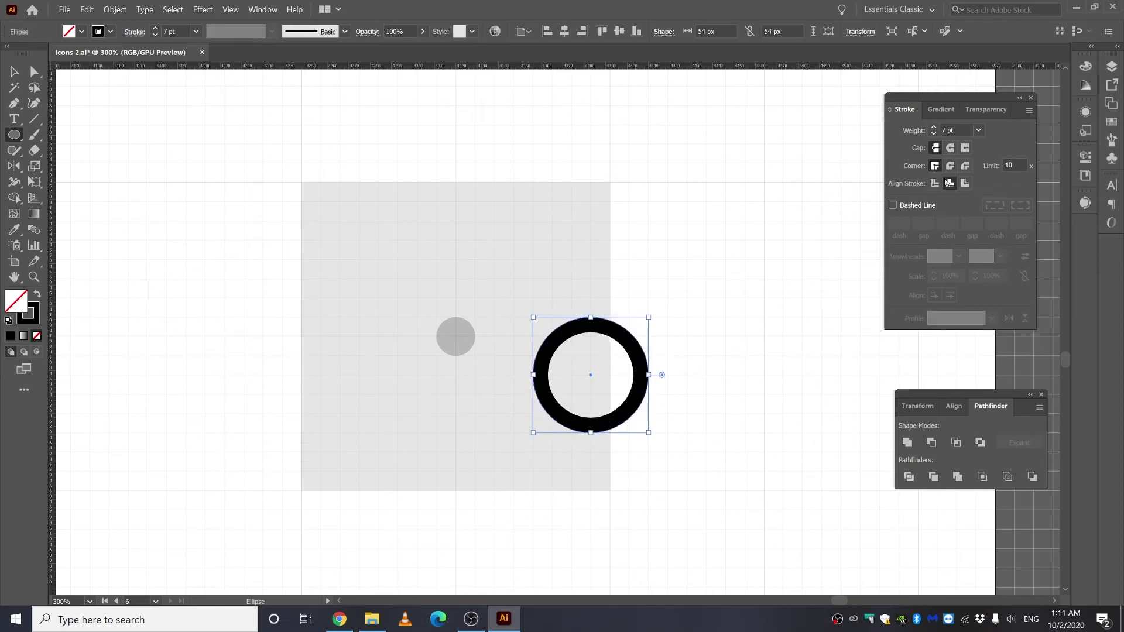
pyautogui.click(934, 128)
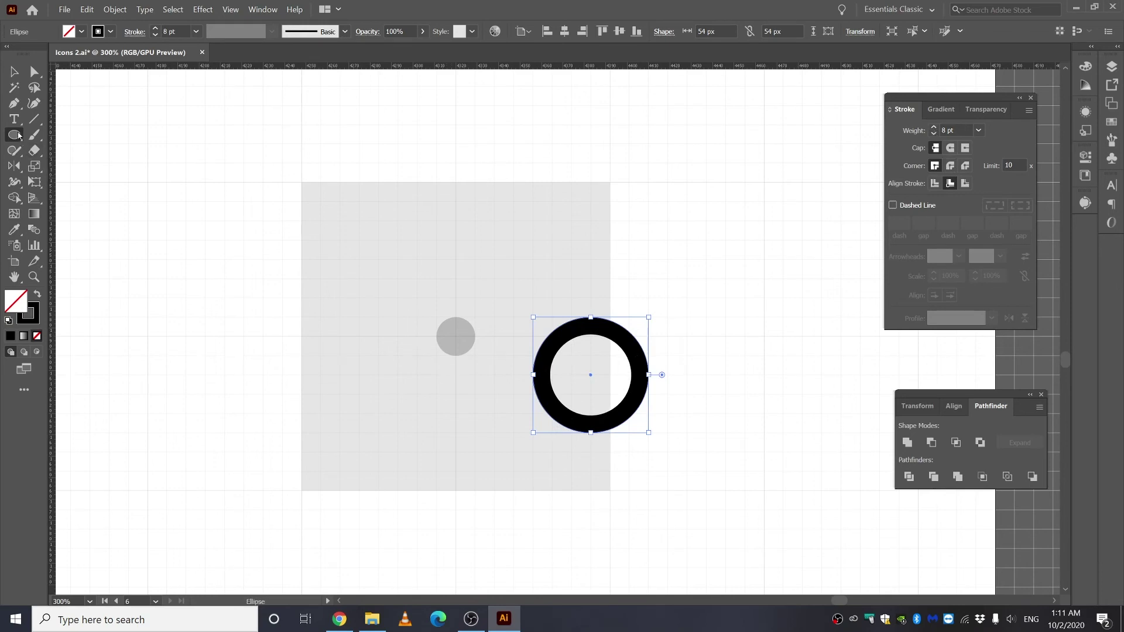
# Draw a 126 × 18 px rectangle extending left from the ring's top point, with black fill and no stroke
pyautogui.moveTo(18, 135); pyautogui.dragTo(64, 132)
pyautogui.keyDown('ctrl'); pyautogui.click(572, 356); pyautogui.keyUp('ctrl')
pyautogui.scroll(1, 506, 345)
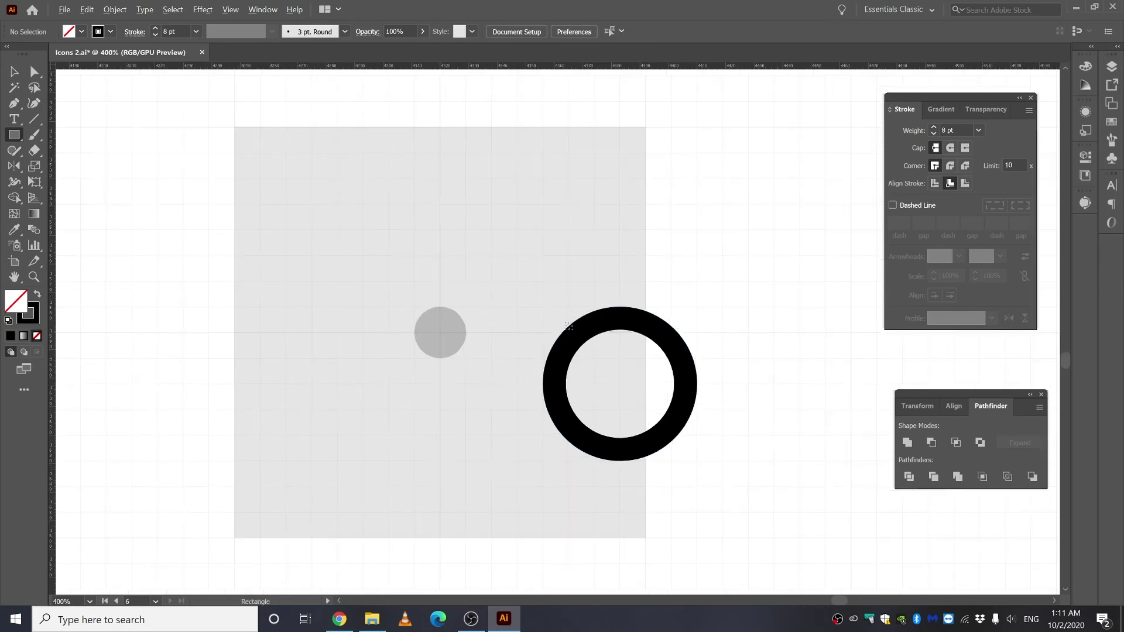
pyautogui.moveTo(619, 306)
pyautogui.mouseDown()
pyautogui.moveTo(565, 331)
pyautogui.moveTo(465, 334)
pyautogui.moveTo(389, 358)
pyautogui.moveTo(261, 357)
pyautogui.mouseUp()
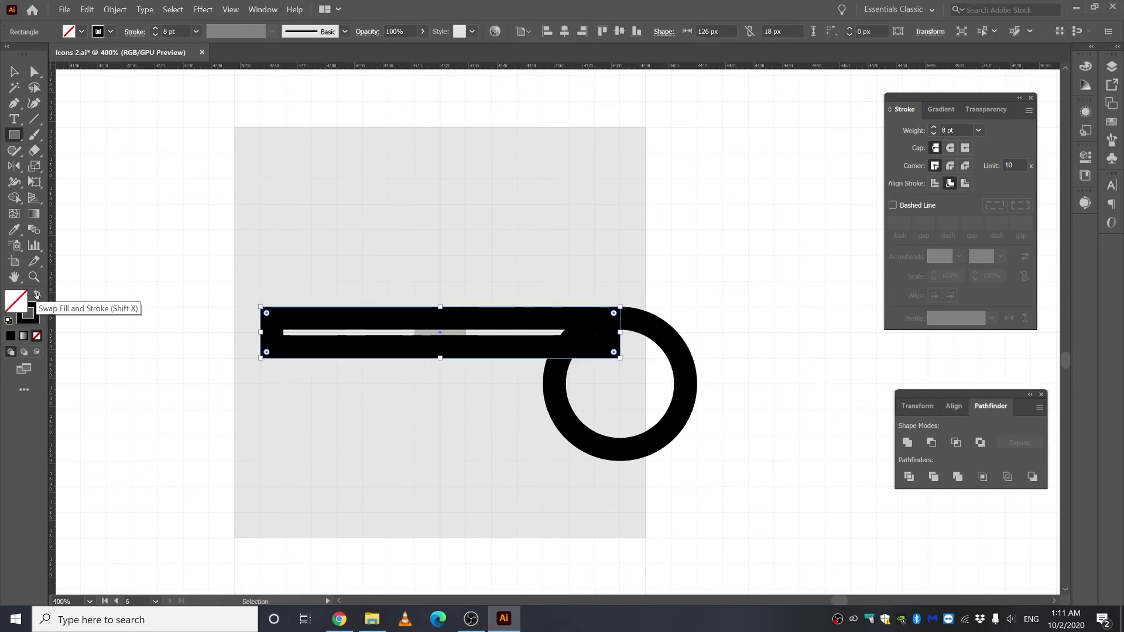
pyautogui.click(36, 295)
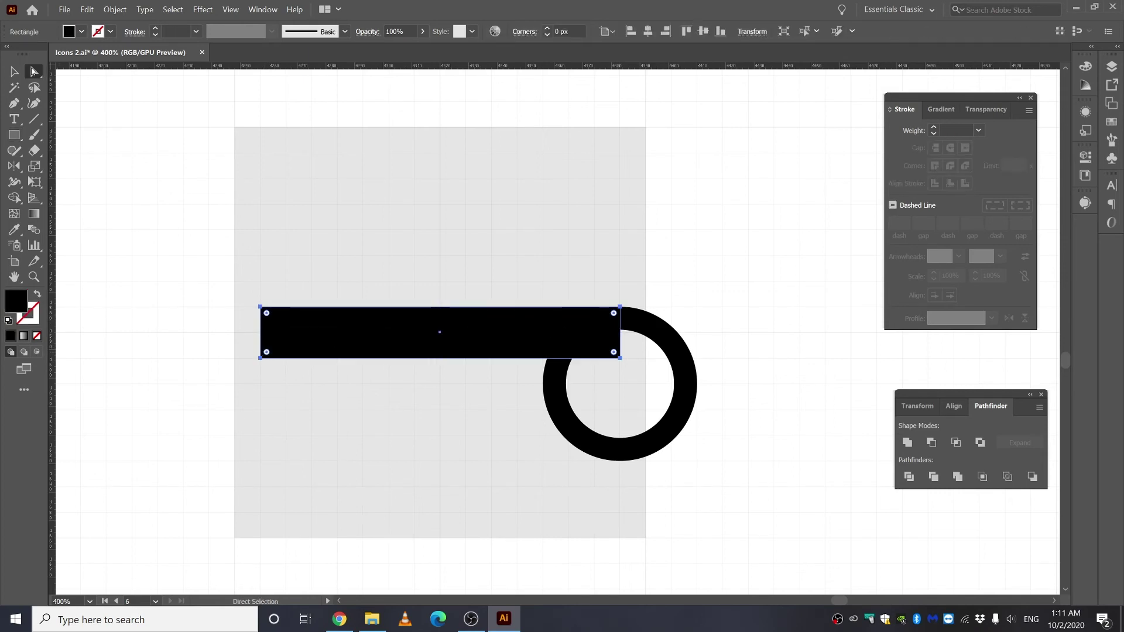
# Shift the rectangle's two bottom corners 18 px left, and pull the bottom-left one up and left to the centre line as a tip
pyautogui.click(620, 358)
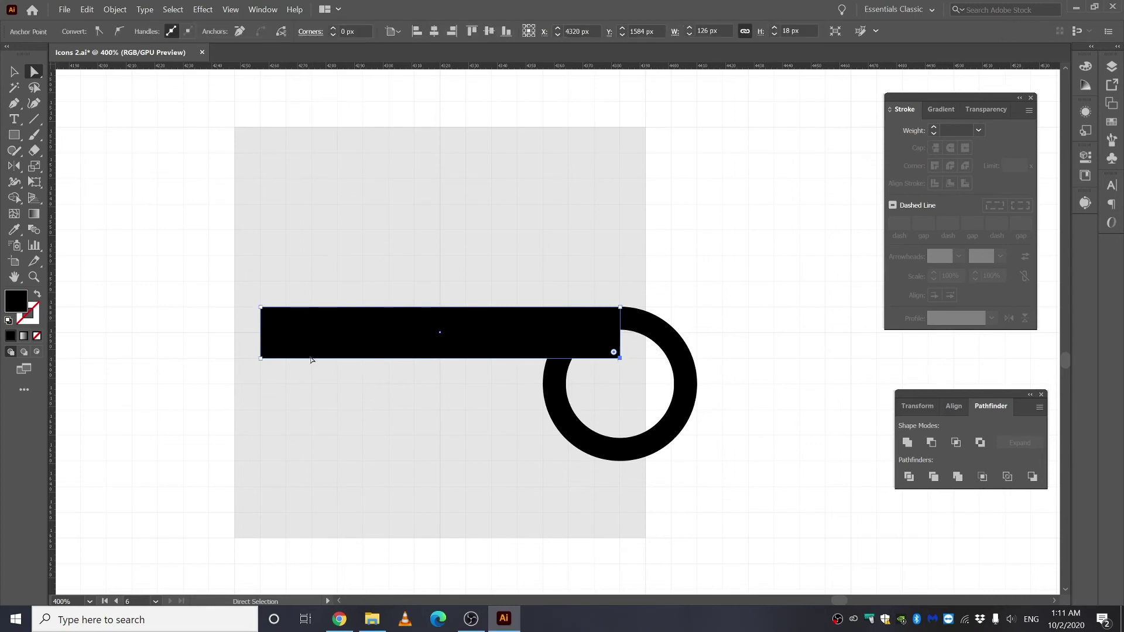
pyautogui.keyDown('shift'); pyautogui.click(260, 358); pyautogui.keyUp('shift')
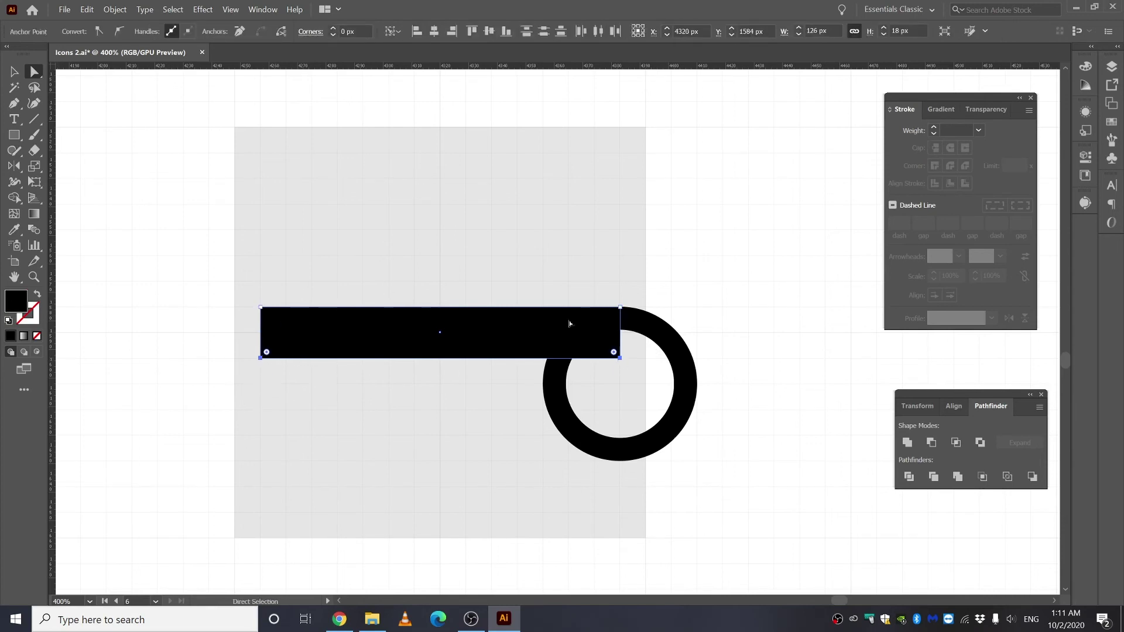
pyautogui.moveTo(621, 359); pyautogui.dragTo(559, 361)
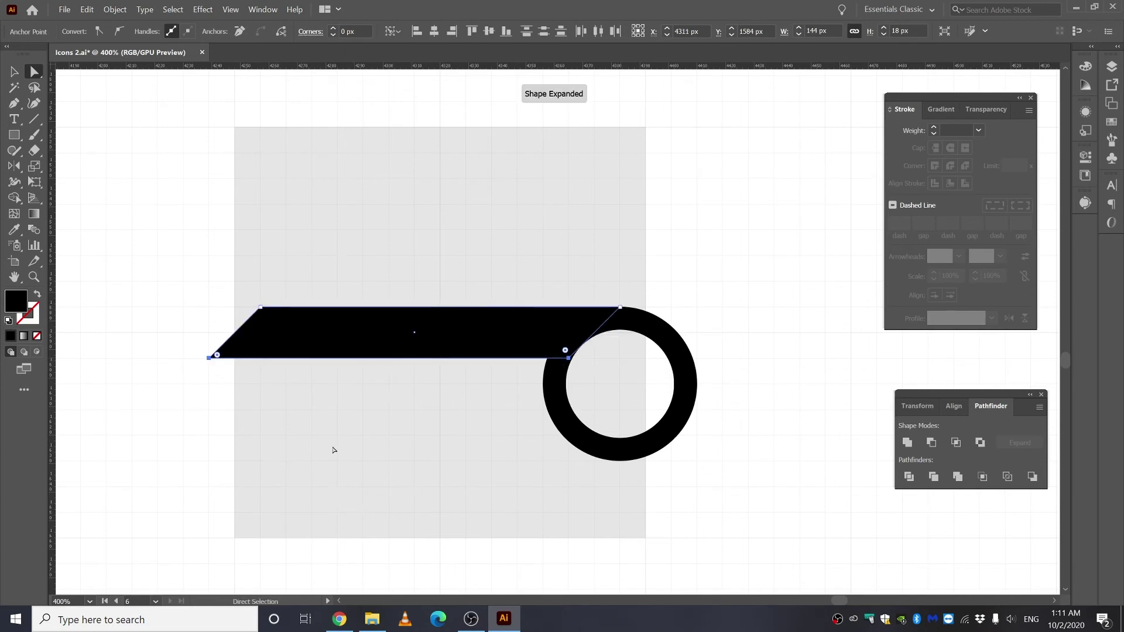
pyautogui.moveTo(209, 358); pyautogui.dragTo(184, 339)
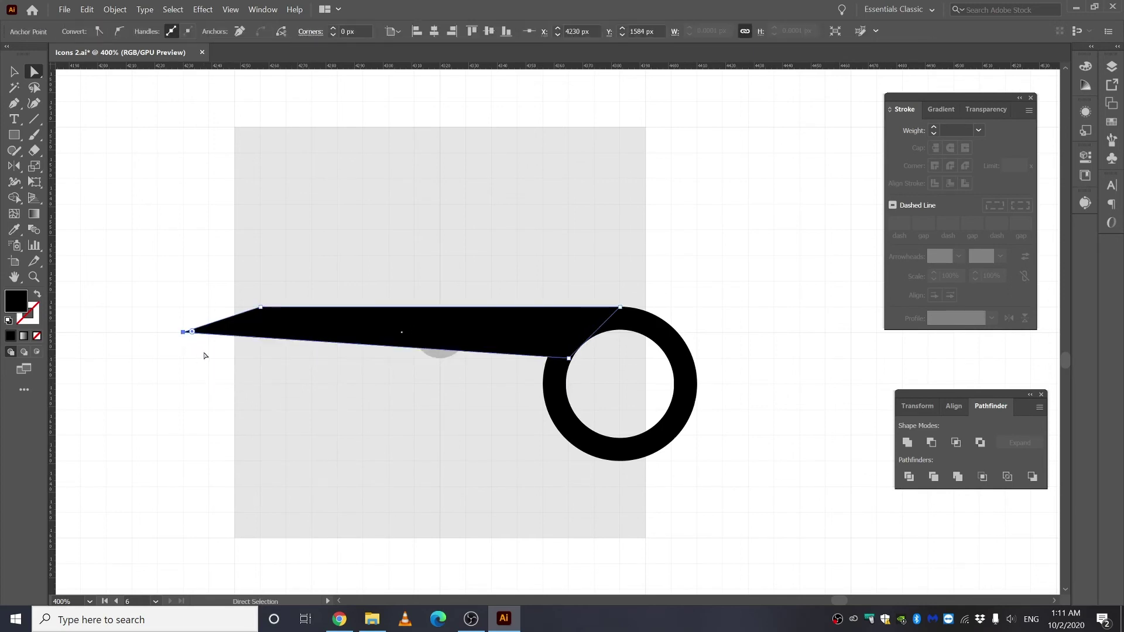
# Round the blade's upper corner near the tip with a radius of about 175 px
pyautogui.click(260, 307)
pyautogui.scroll(-3, 264, 307)
pyautogui.moveTo(279, 299); pyautogui.dragTo(386, 587)
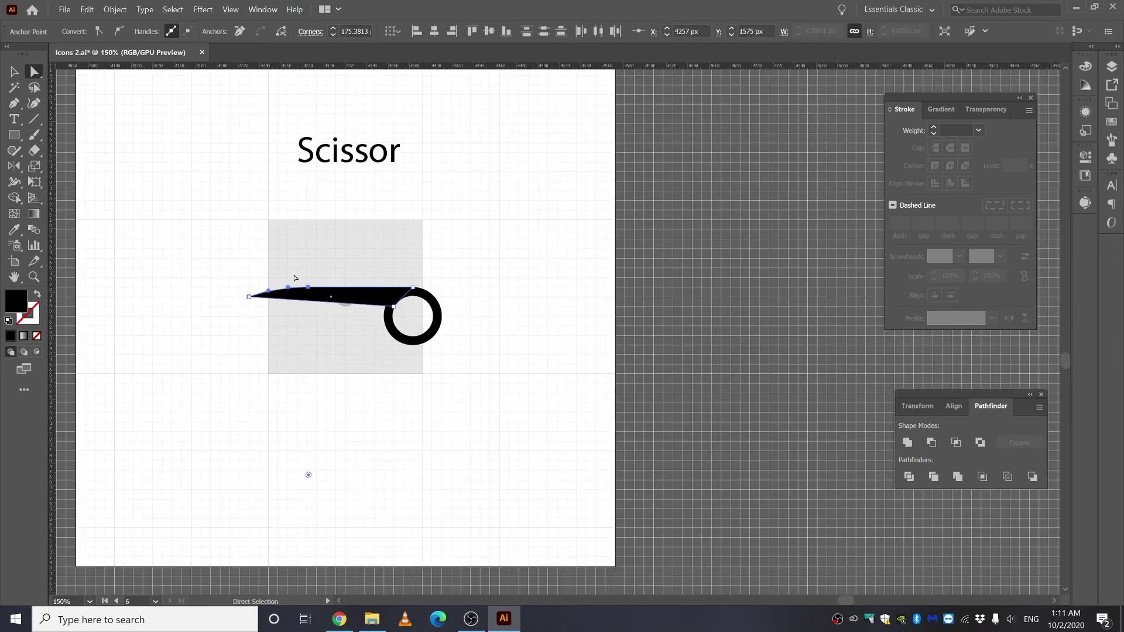
pyautogui.scroll(3, 289, 278)
pyautogui.click(330, 247)
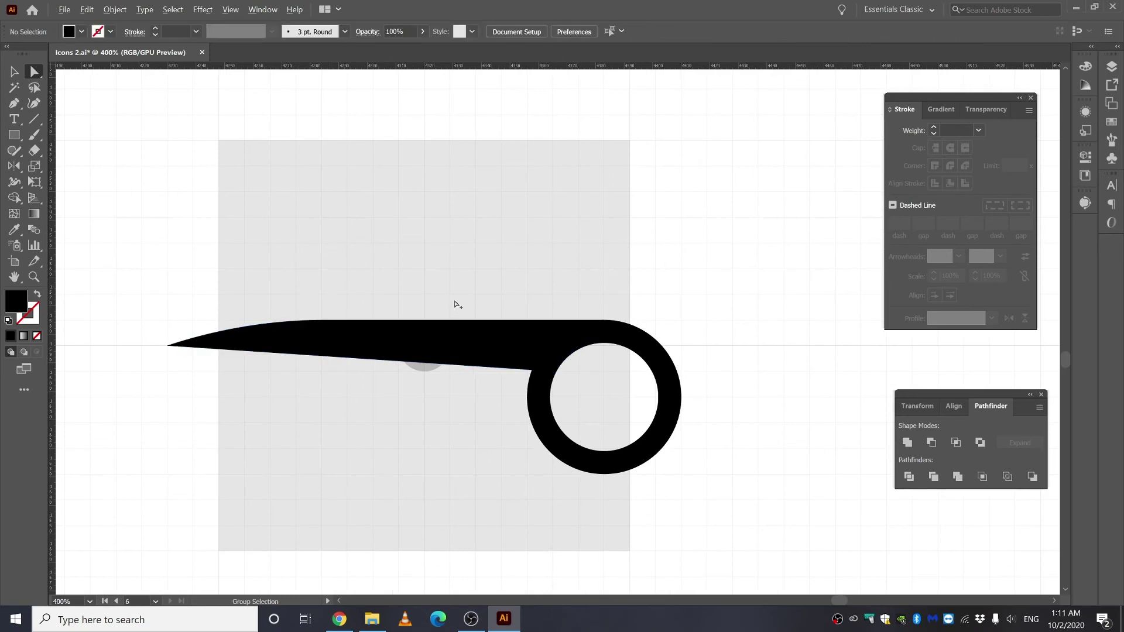
# Rotate the blade and ring together about 30° clockwise around the centre of the grey square
pyautogui.scroll(-1, 454, 304)
pyautogui.click(13, 73)
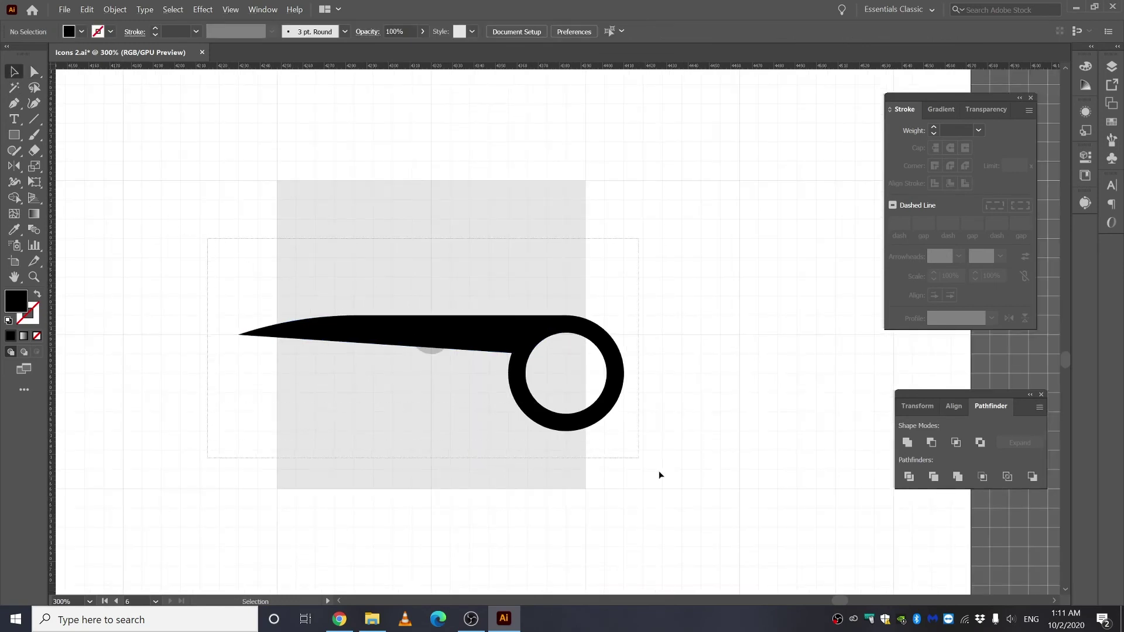
pyautogui.moveTo(659, 472); pyautogui.dragTo(695, 493)
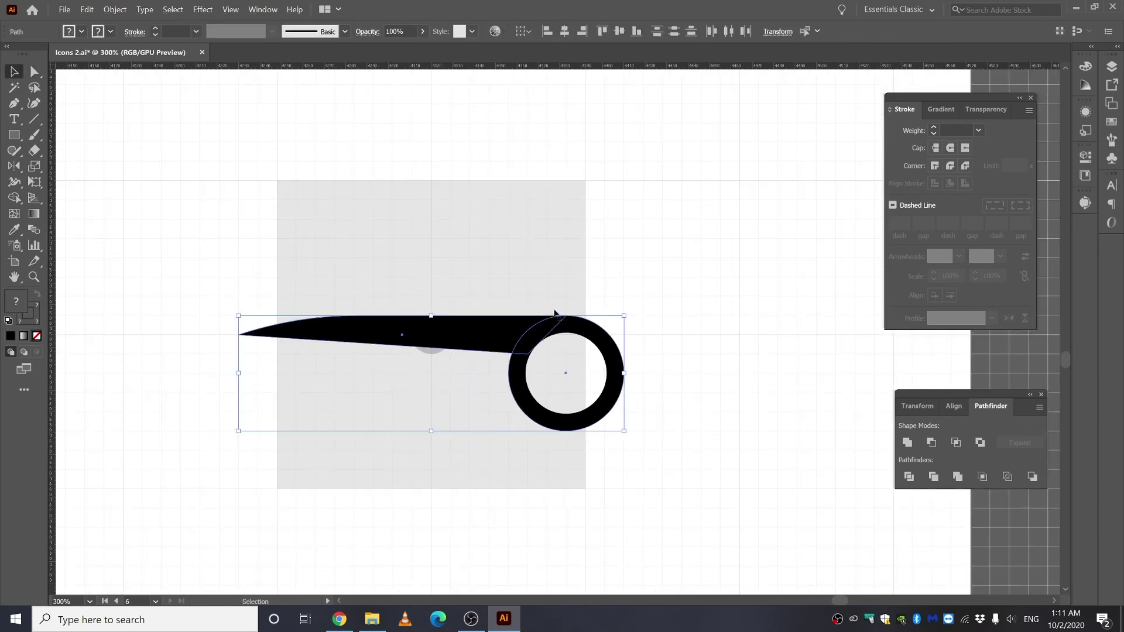
pyautogui.press('r')
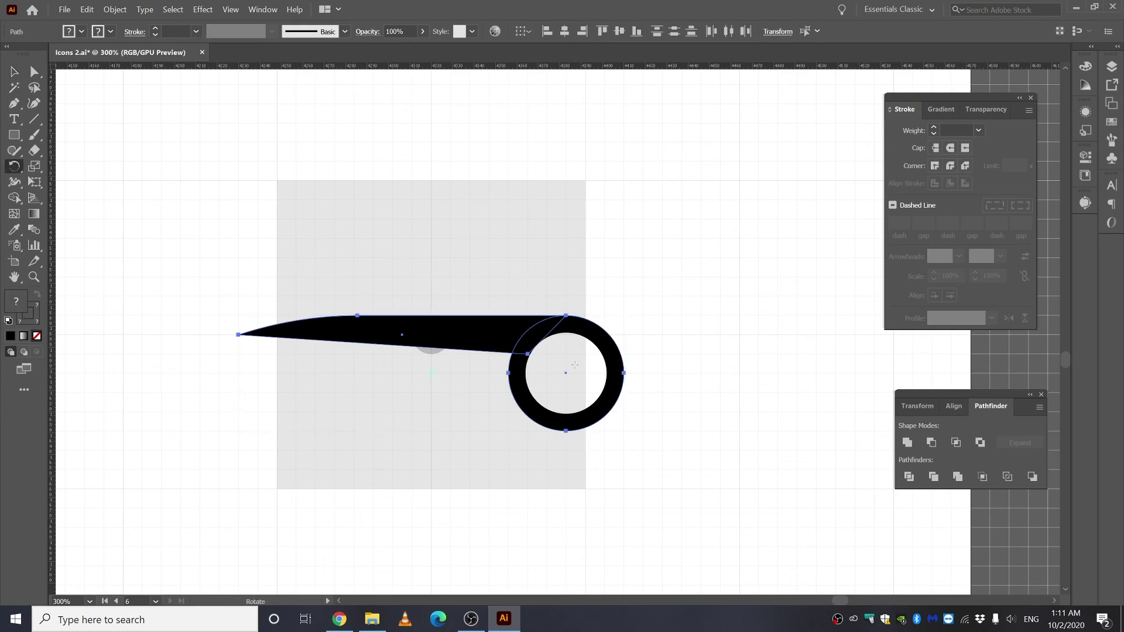
pyautogui.click(431, 335)
pyautogui.moveTo(595, 337); pyautogui.dragTo(584, 422)
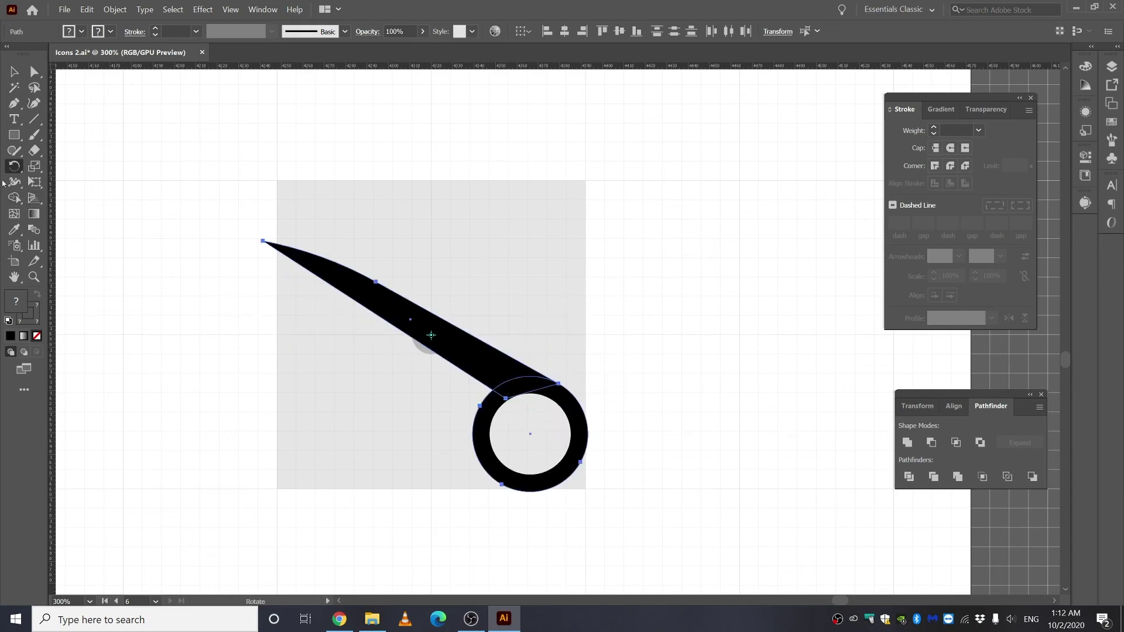
# Reflect a copy of the rotated blade and ring vertically to form the second half of the scissors
pyautogui.moveTo(13, 169); pyautogui.dragTo(76, 179)
pyautogui.moveTo(571, 403); pyautogui.dragTo(560, 264)
pyautogui.press('alt')
pyautogui.click(14, 71)
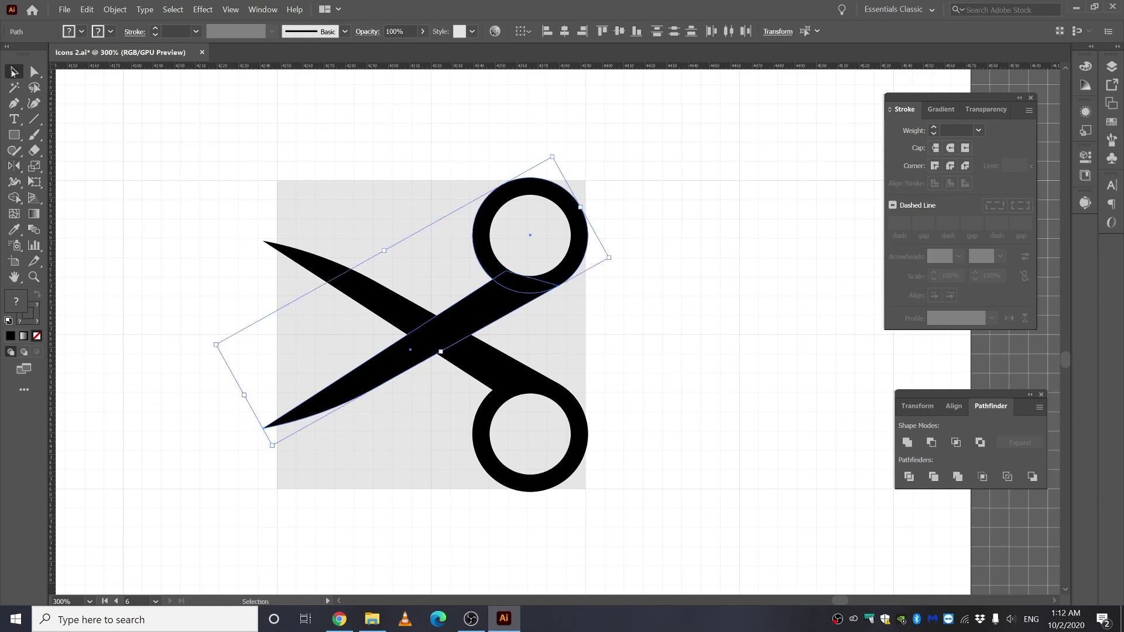
# Duplicate the blade attached to the upper ring and offset the copy slightly below the original
pyautogui.click(588, 346)
pyautogui.scroll(2, 442, 357)
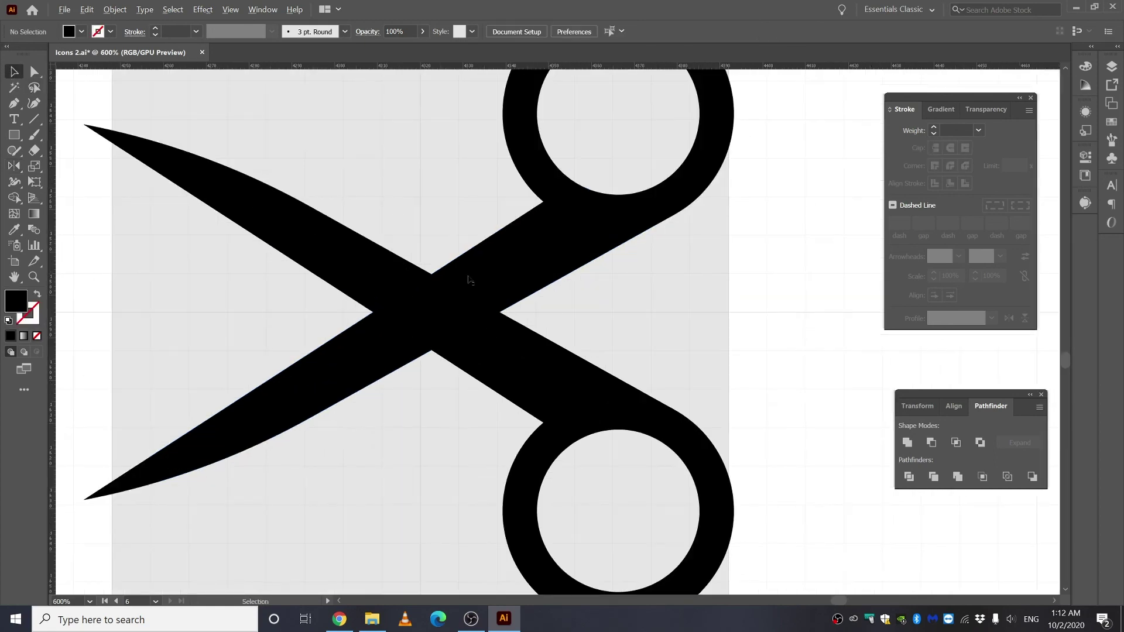
pyautogui.moveTo(468, 278); pyautogui.dragTo(459, 337)
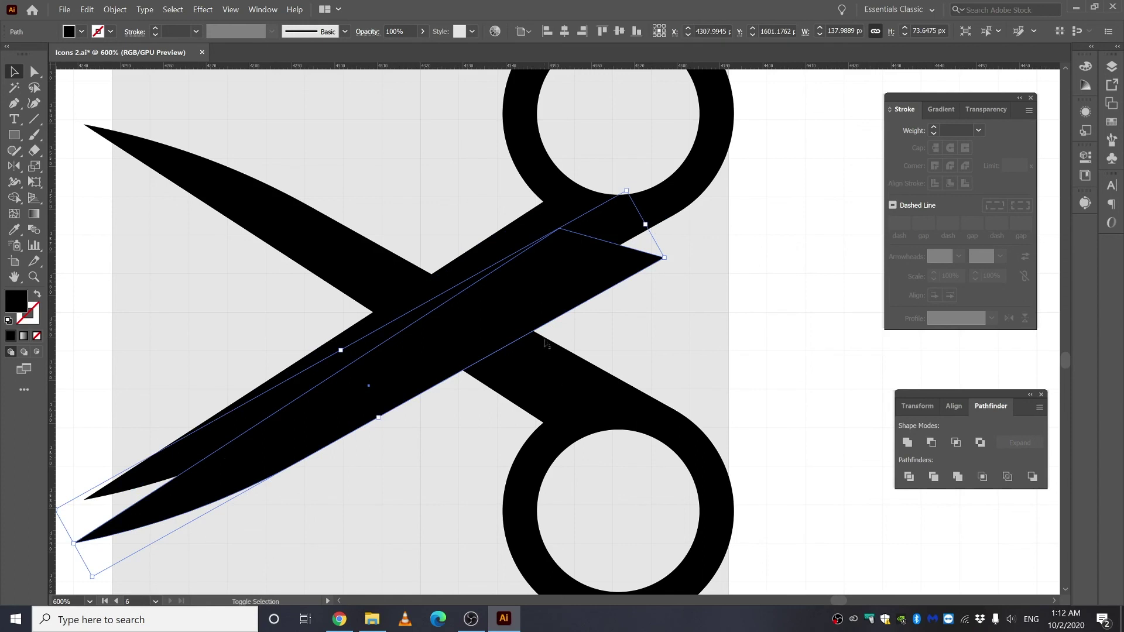
# Remove the offset copy and its overlap with the other blade using the Shape Builder, cutting a gap at the crossing
pyautogui.keyDown('shift'); pyautogui.click(524, 359); pyautogui.keyUp('shift')
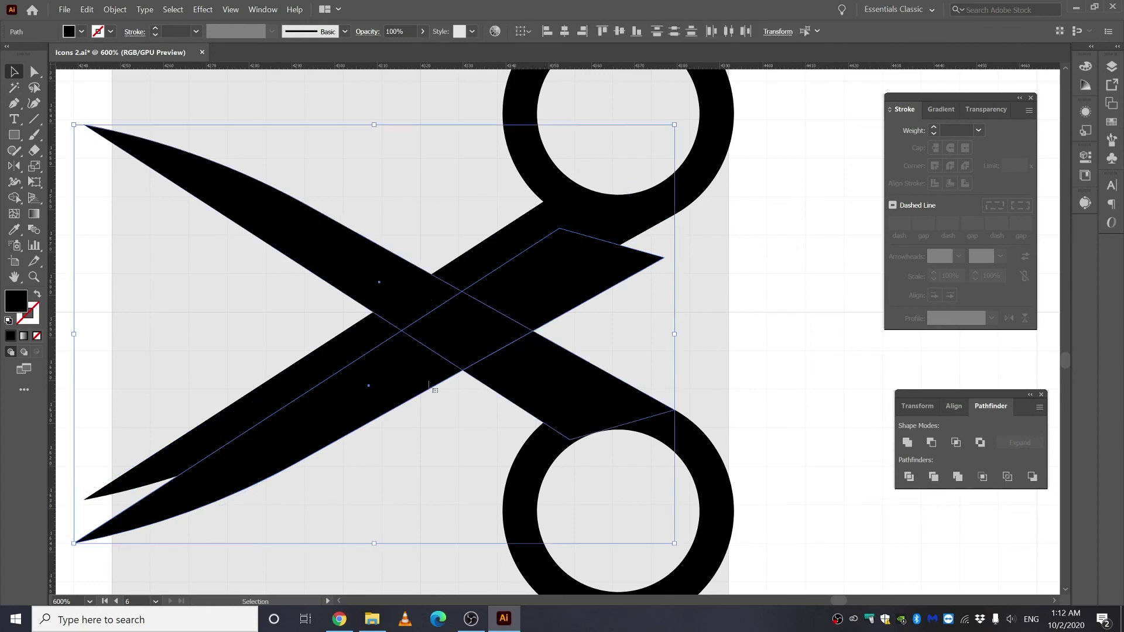
pyautogui.scroll(-2, 392, 385)
pyautogui.click(14, 197)
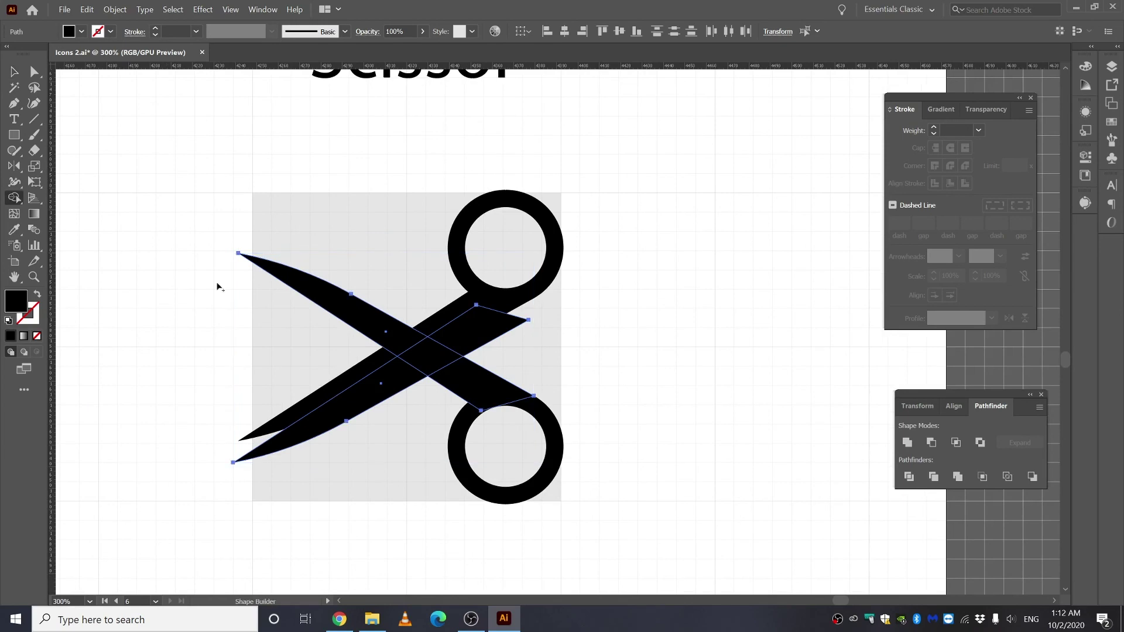
pyautogui.scroll(2, 445, 348)
pyautogui.moveTo(529, 345)
pyautogui.mouseDown()
pyautogui.moveTo(412, 381)
pyautogui.moveTo(351, 446)
pyautogui.moveTo(330, 493)
pyautogui.mouseUp()
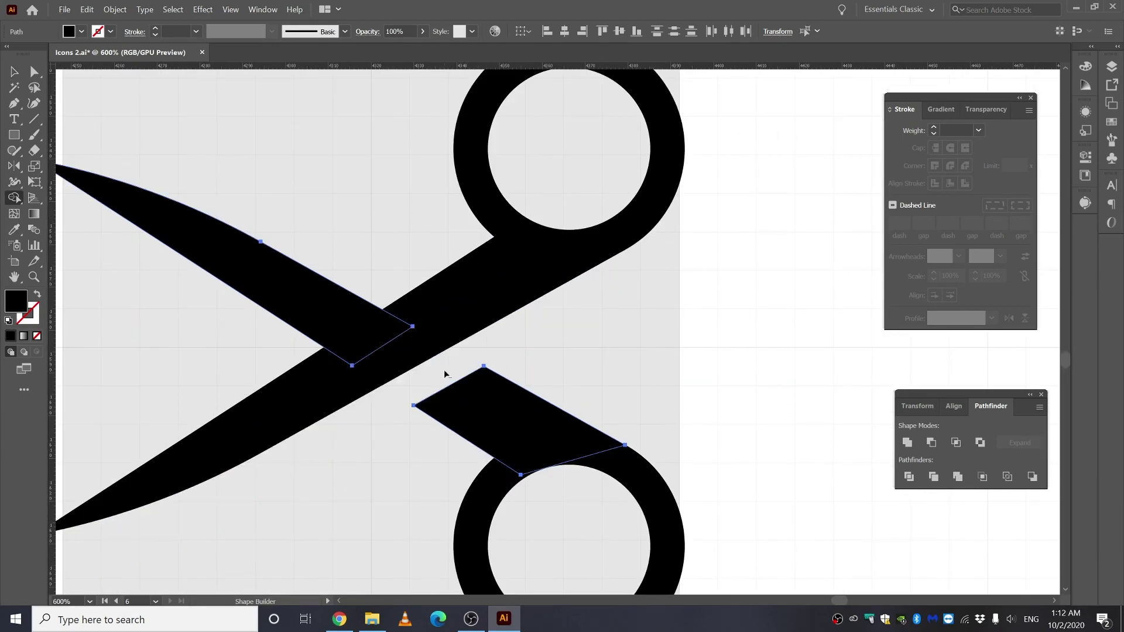
pyautogui.hotkey('ctrl', '-')
pyautogui.hotkey('ctrl', '-')
pyautogui.hotkey('ctrl', '-')
pyautogui.press('v')
pyautogui.hotkey('ctrl', '+')
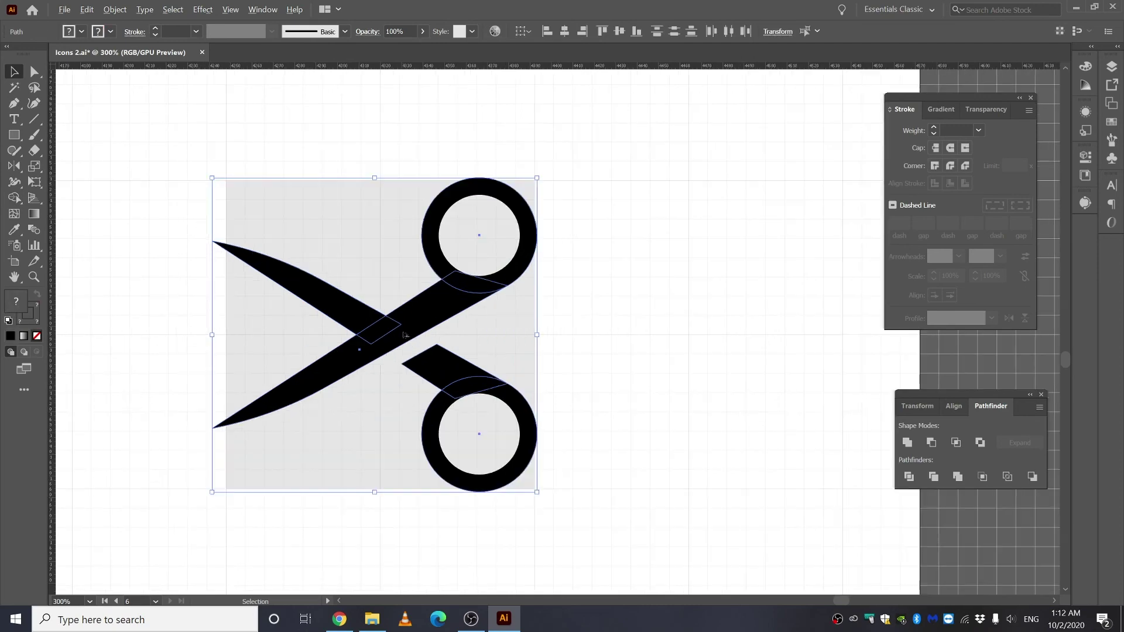
pyautogui.click(663, 355)
# Set the stroke weight of the two handle rings to 10 pt
pyautogui.scroll(-2, 538, 400)
pyautogui.scroll(2, 485, 373)
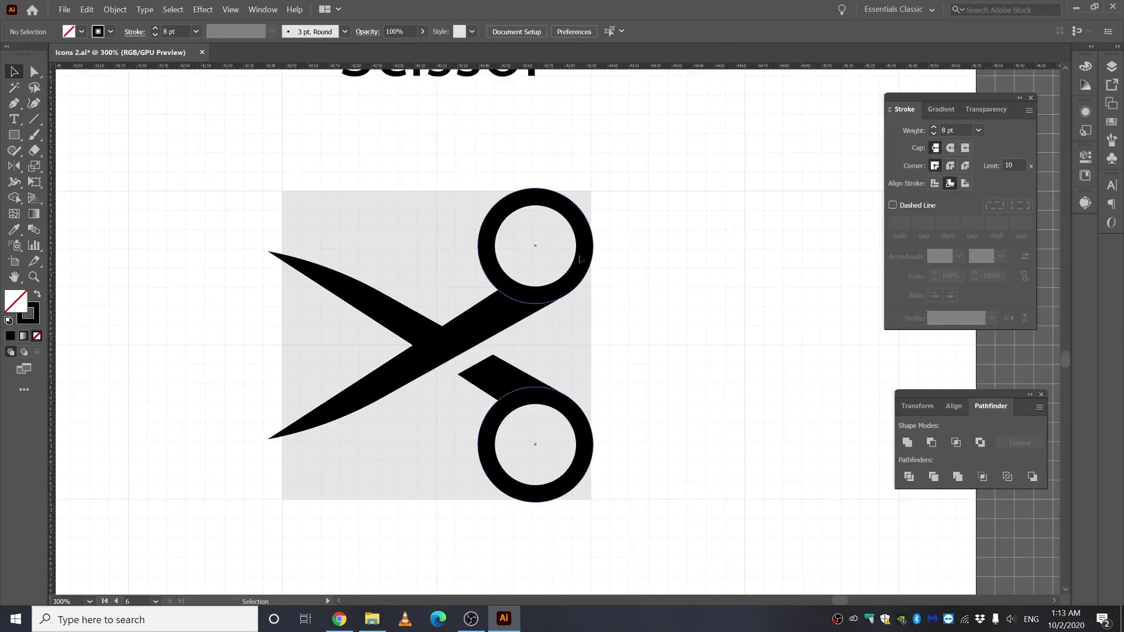
pyautogui.click(580, 259)
pyautogui.click(934, 128)
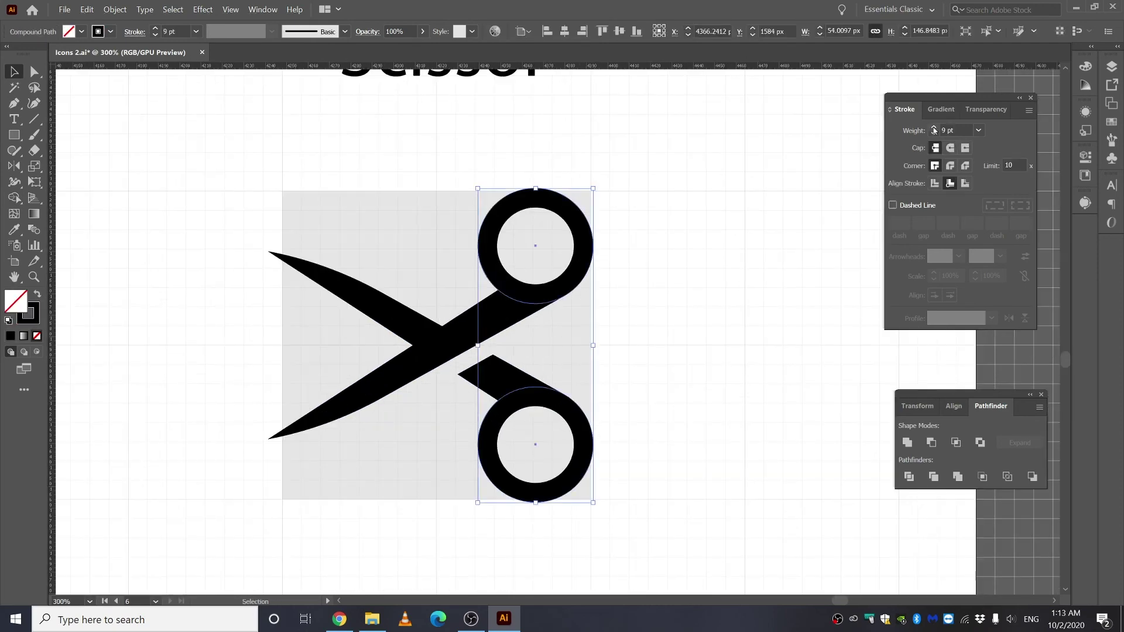
pyautogui.click(934, 128)
pyautogui.click(695, 299)
pyautogui.scroll(-2, 385, 351)
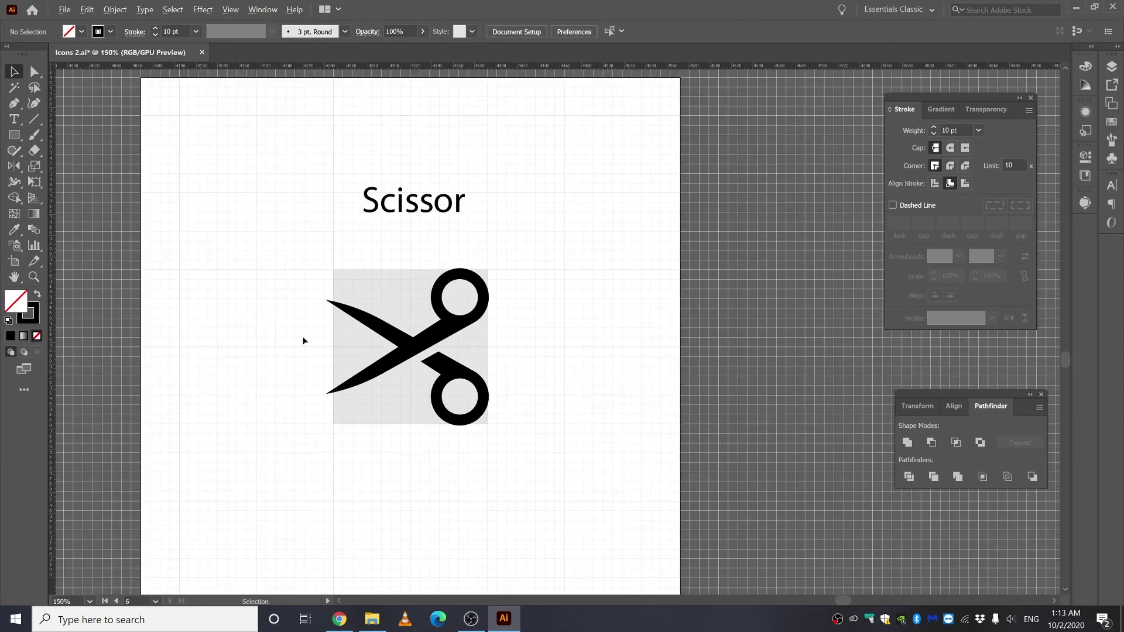
pyautogui.scroll(1, 443, 369)
pyautogui.scroll(-1, 443, 368)
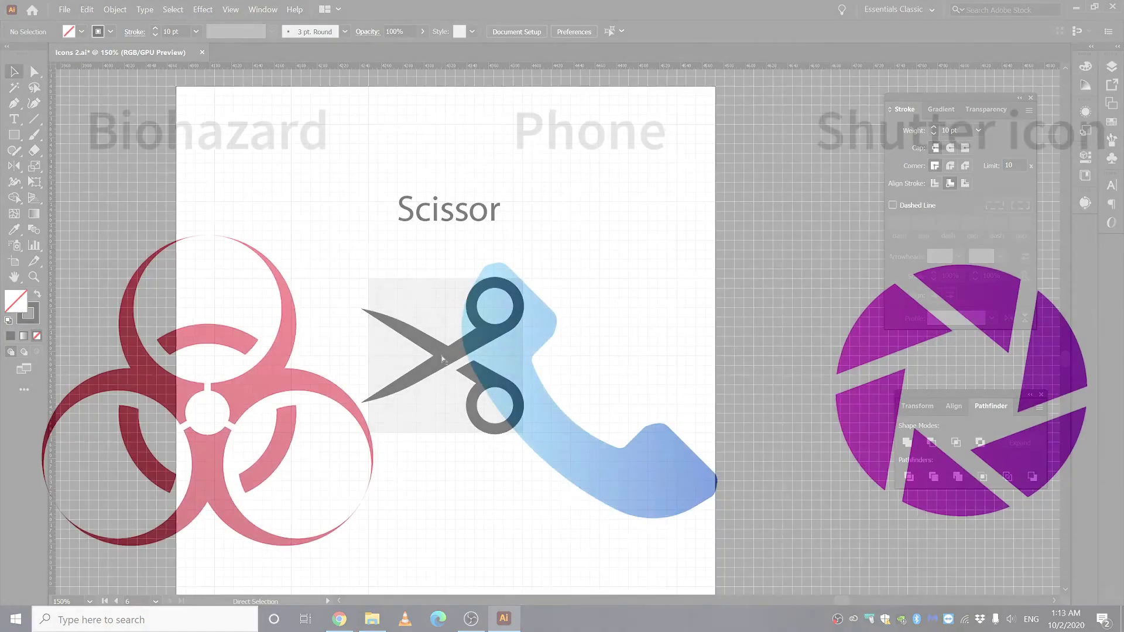